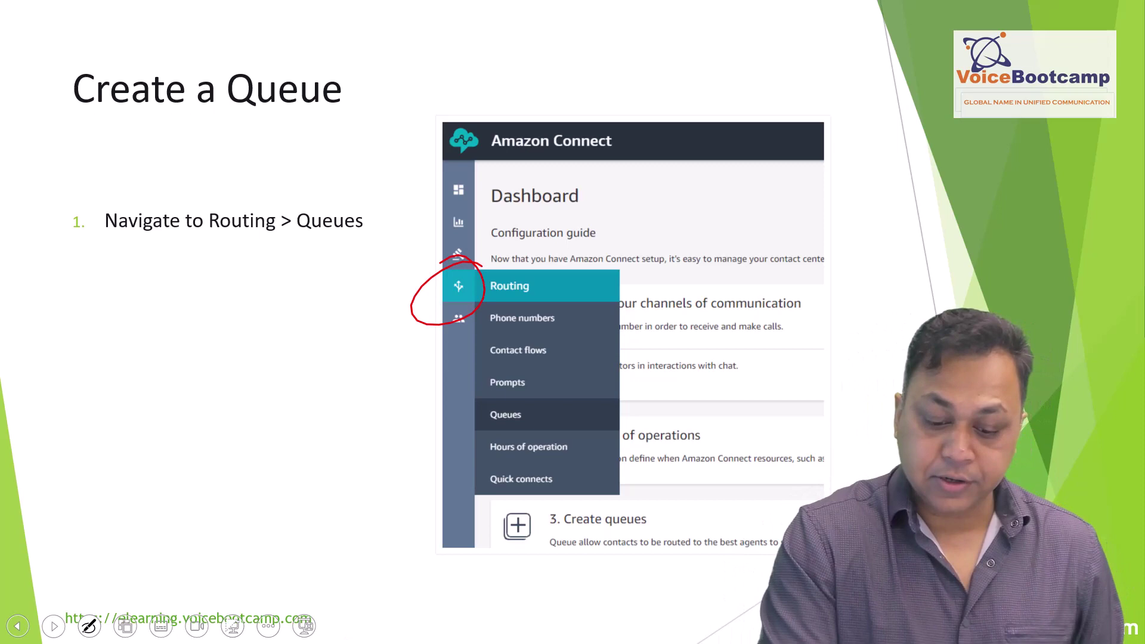
Step: Circle the Queues entry in the Routing menu screenshot with red pen ink
mouse_move(537, 394)
left_mouse_down()
mouse_move(471, 442)
mouse_move(507, 396)
left_mouse_up()
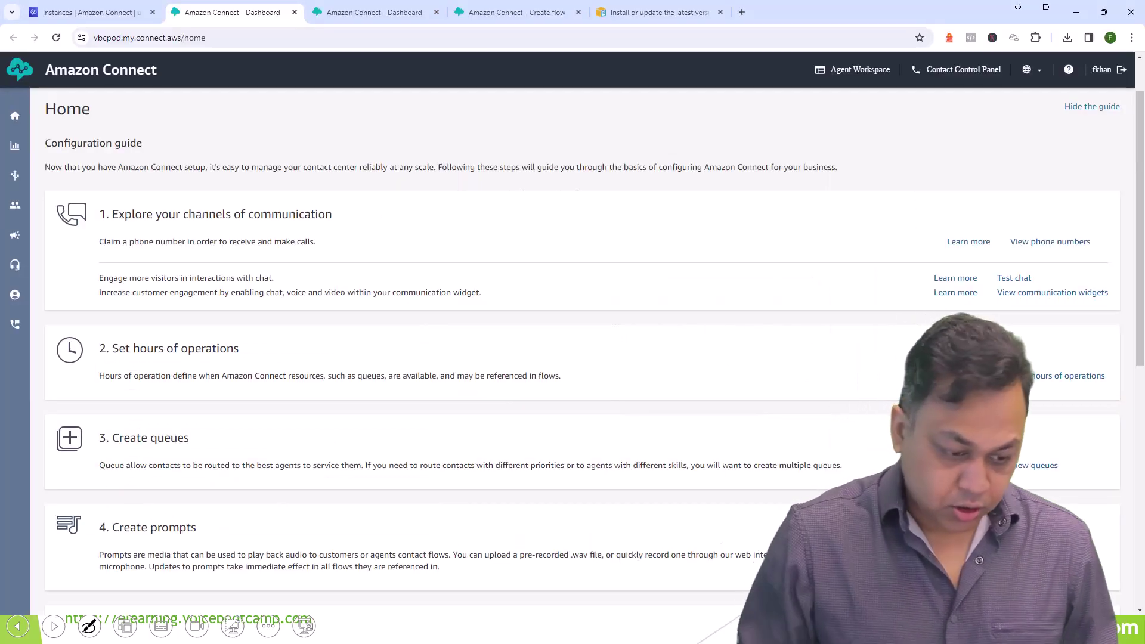
Step: Open Routing > Queues and start adding a new queue
mouse_move(7, 182)
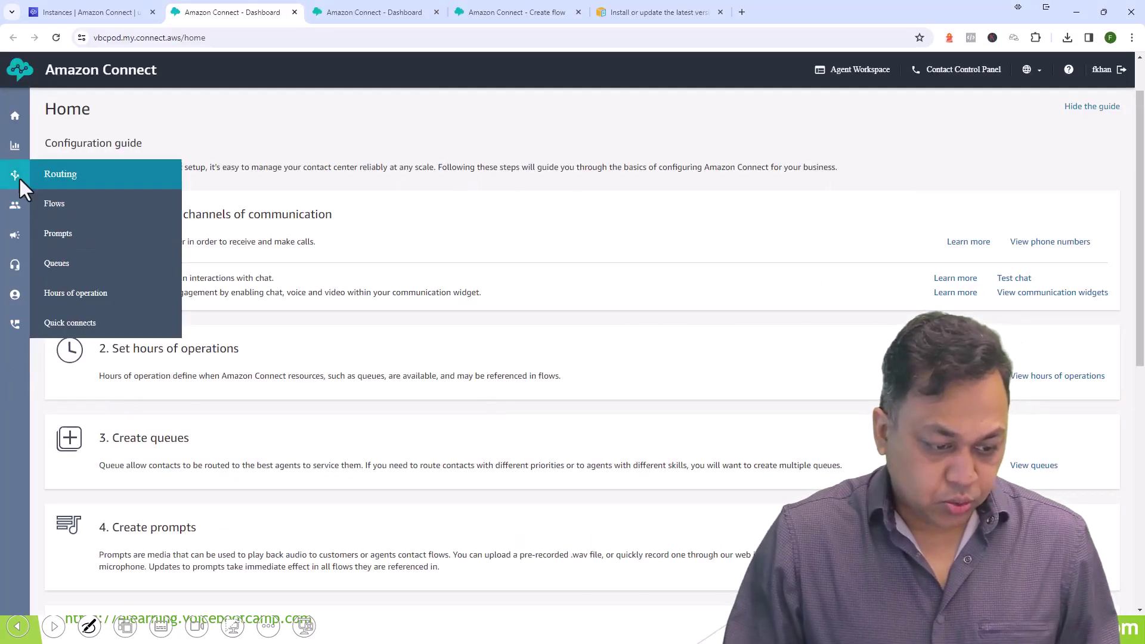
left_click(57, 264)
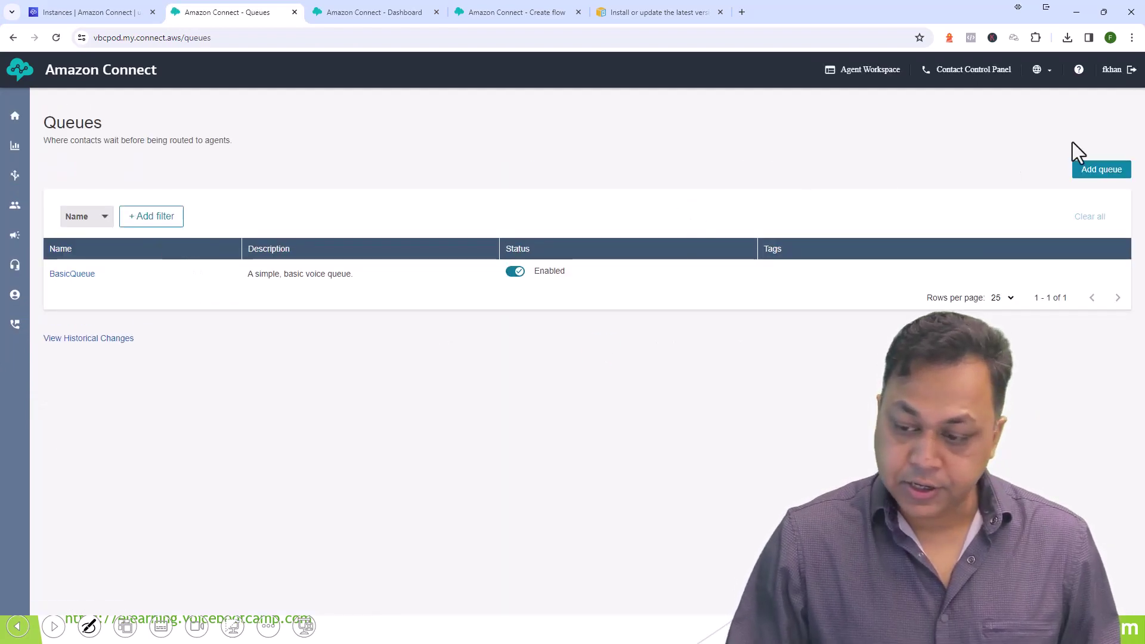
left_click(1086, 170)
Step: Name the queue Sales_ClassroomTraining with description 'Sales queue for classroom training'
left_click(176, 231)
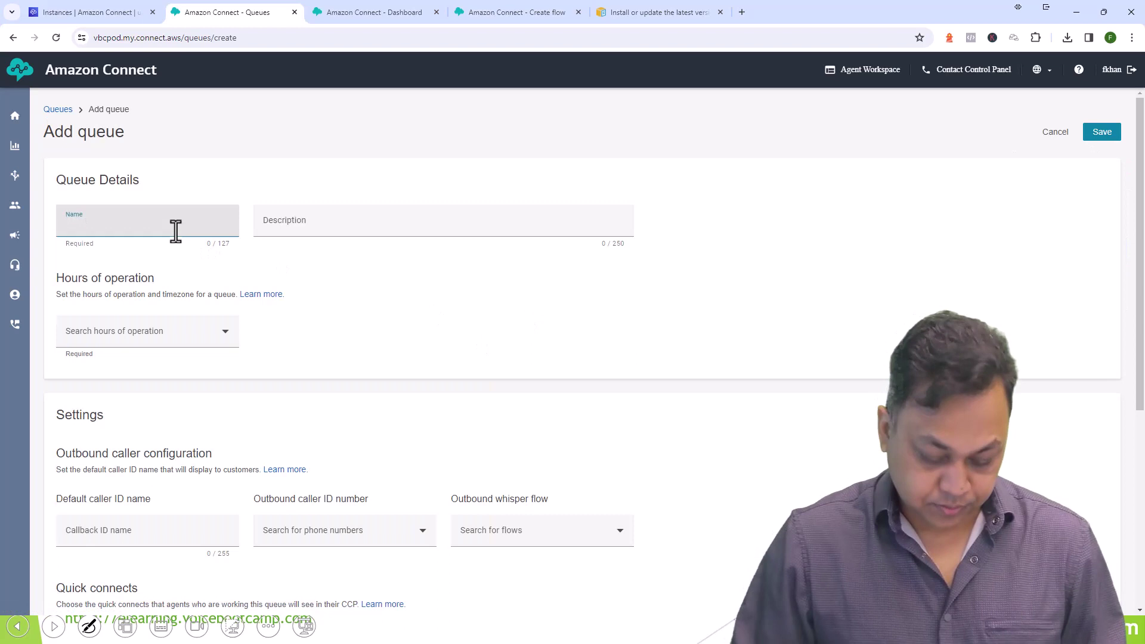
type("Sales_")
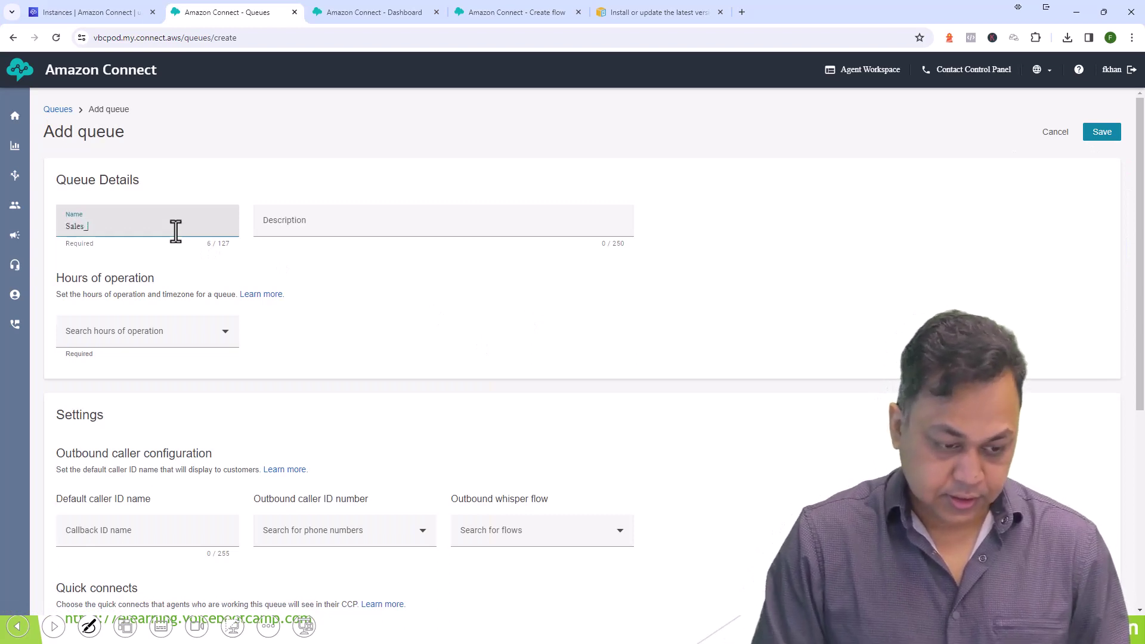
type("Tr")
key("BackSpace")
key("BackSpace")
type("Cl")
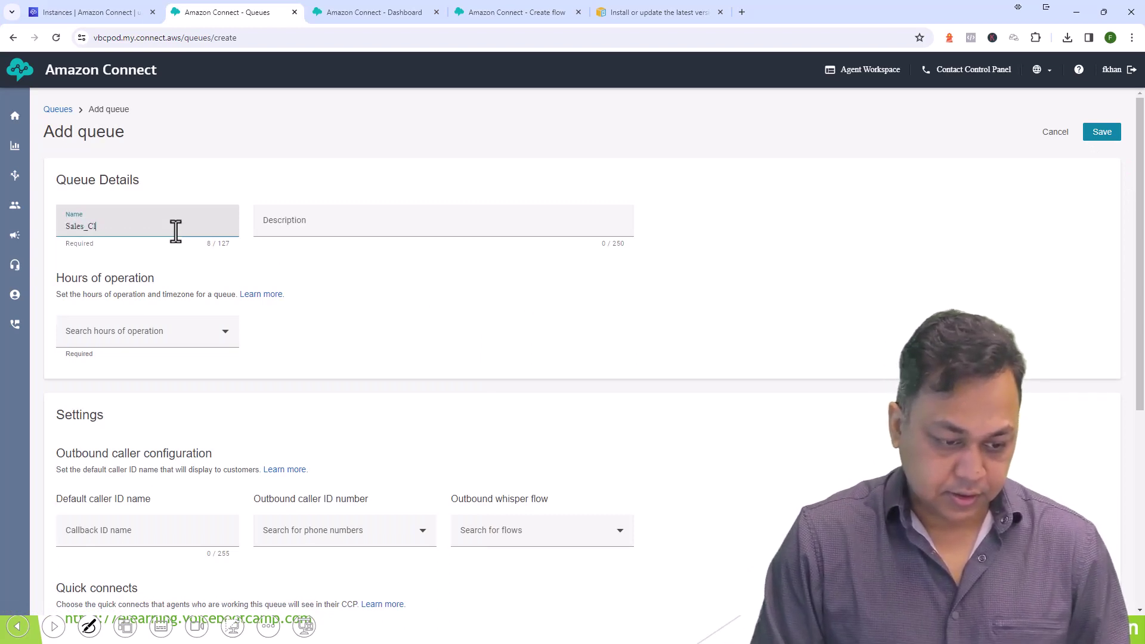
type("assroomTraining")
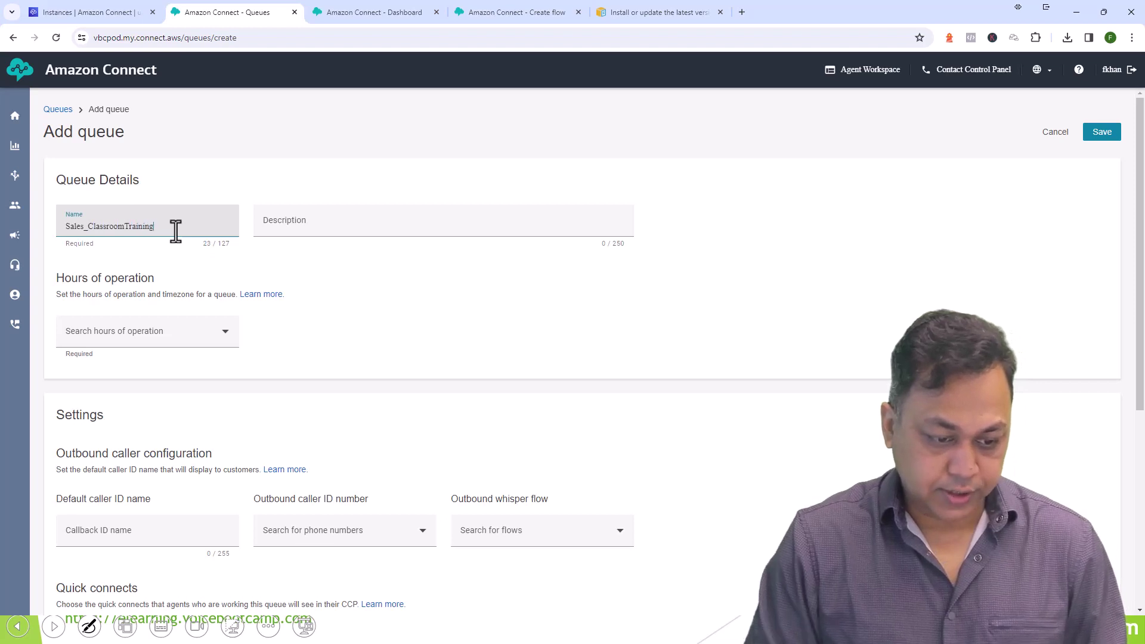
key("Tab")
type("Sales")
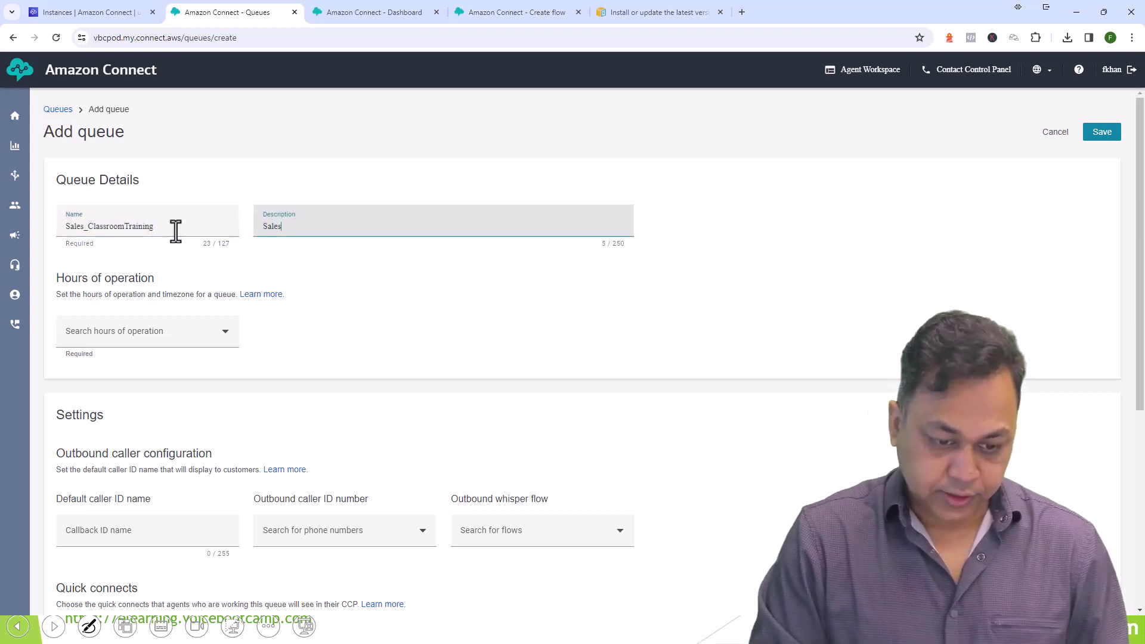
type(" queue for classr")
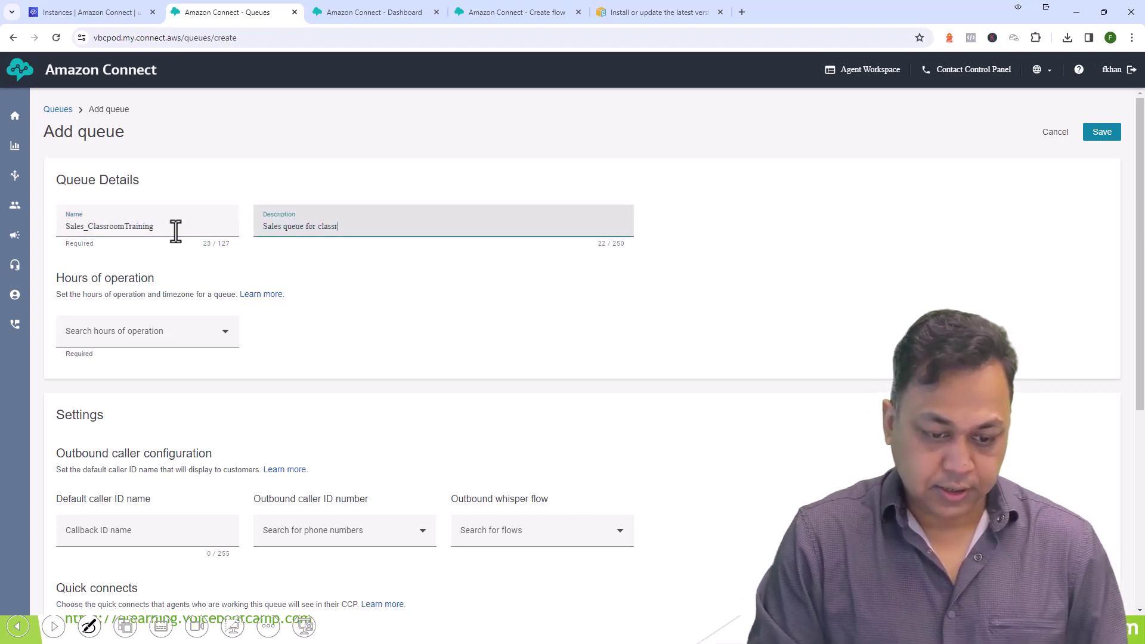
type("oom training")
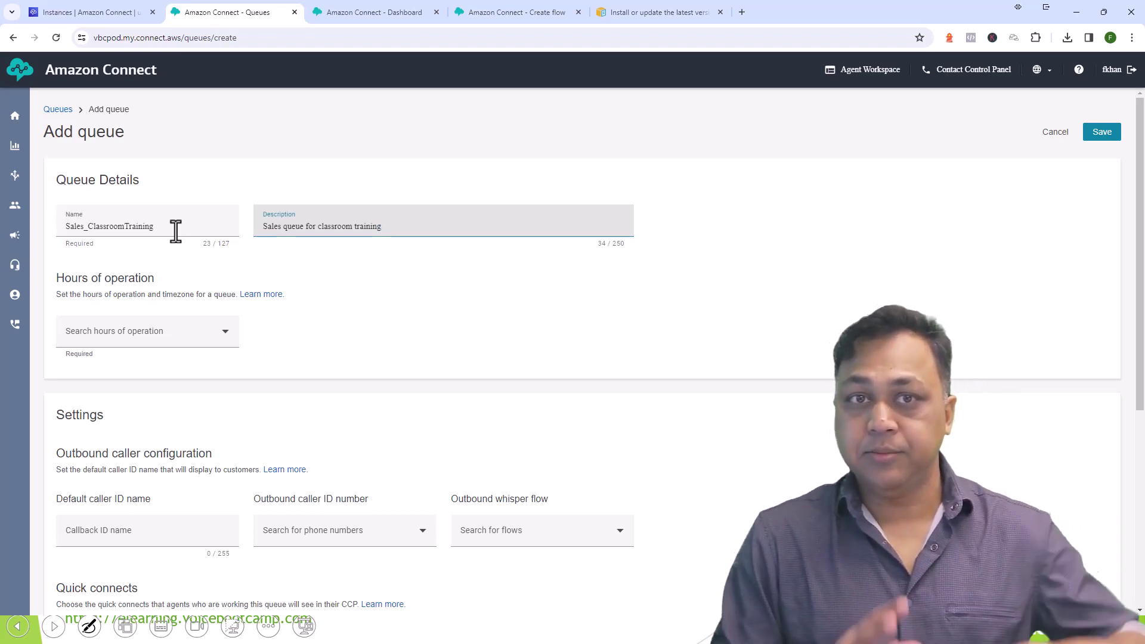
left_click(197, 337)
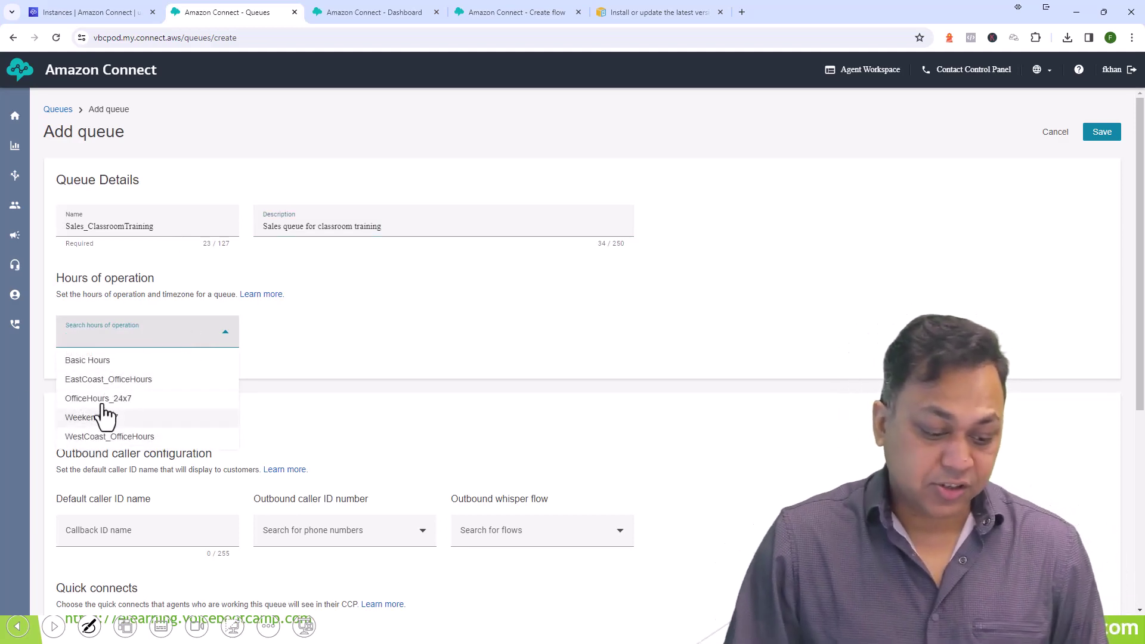
Step: Set EastCoast_OfficeHours, caller ID name 'VoiceBootcamp Sales Team' and the claimed outbound number
left_click(118, 385)
scroll(308, 407, "down", 3)
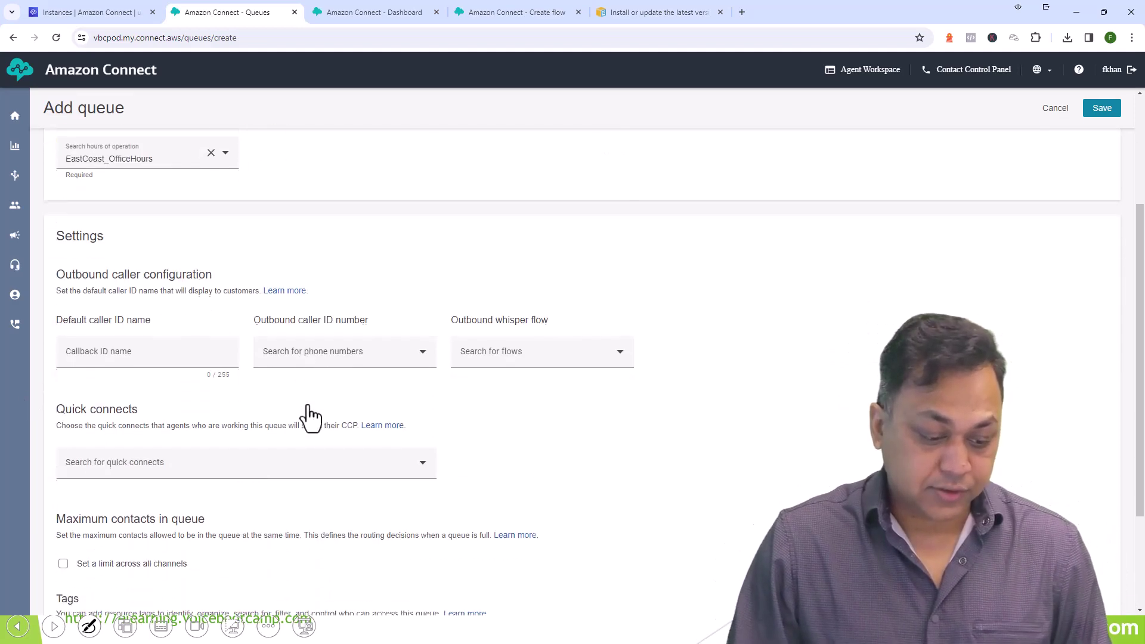
left_click_drag(56, 324, 130, 358)
left_click(130, 358)
type("V")
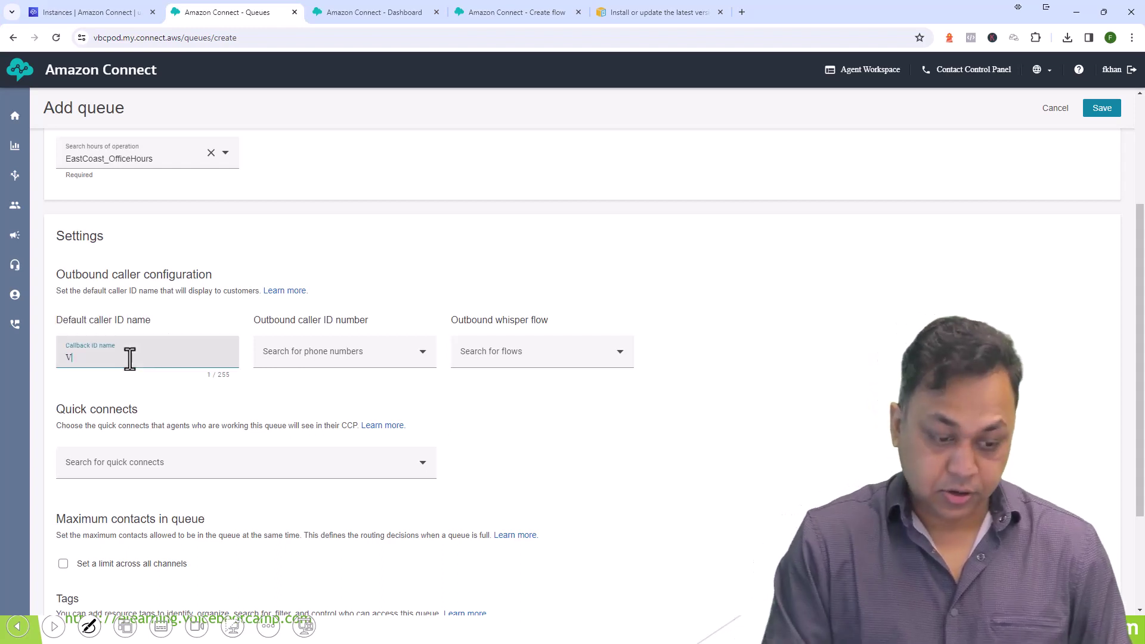
type("oiceBootcamp Sales Team")
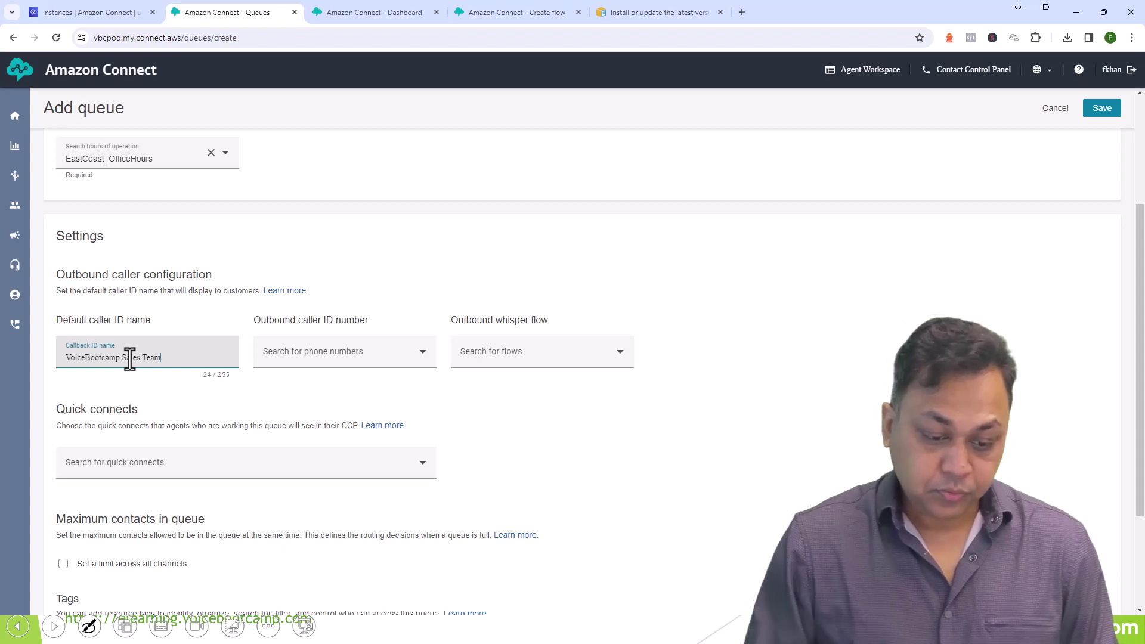
left_click(276, 356)
left_click(303, 386)
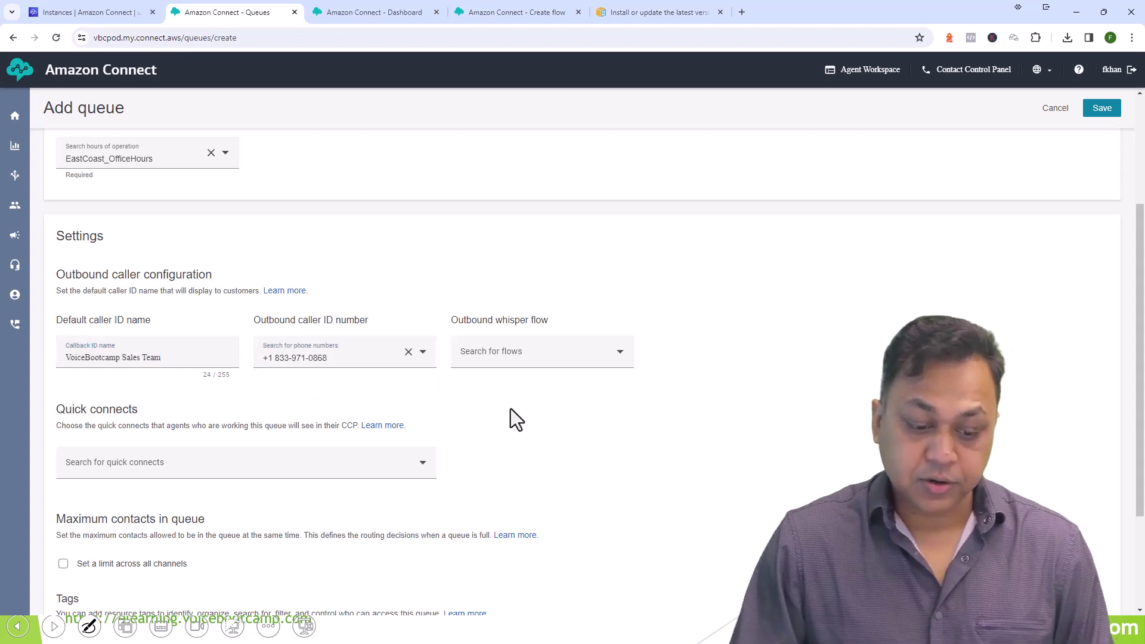
left_click(503, 363)
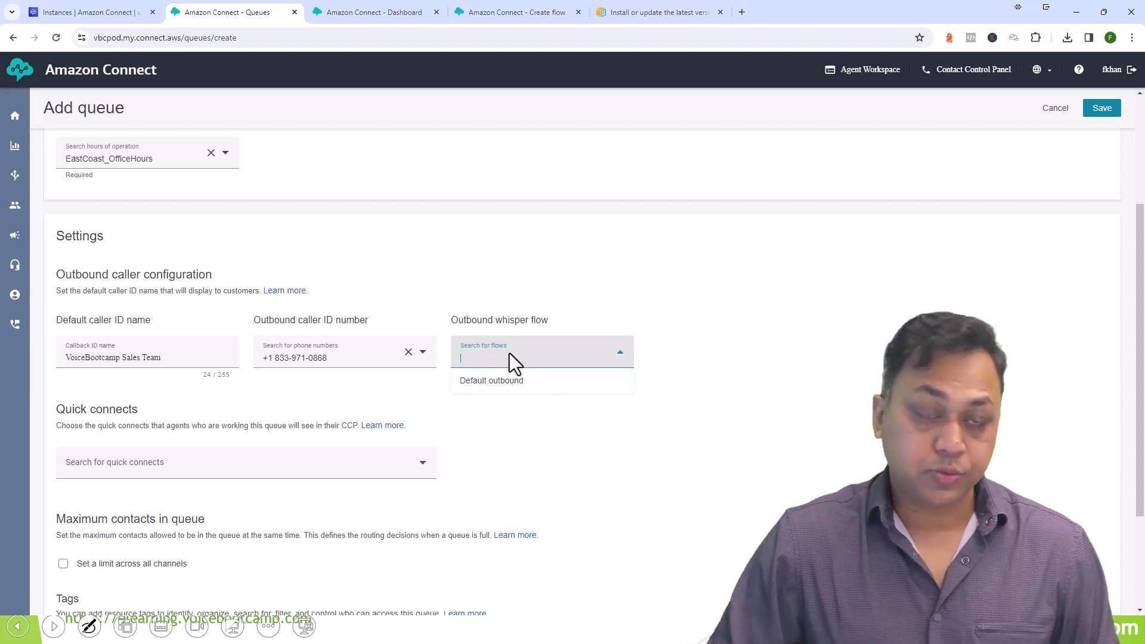
left_click(517, 443)
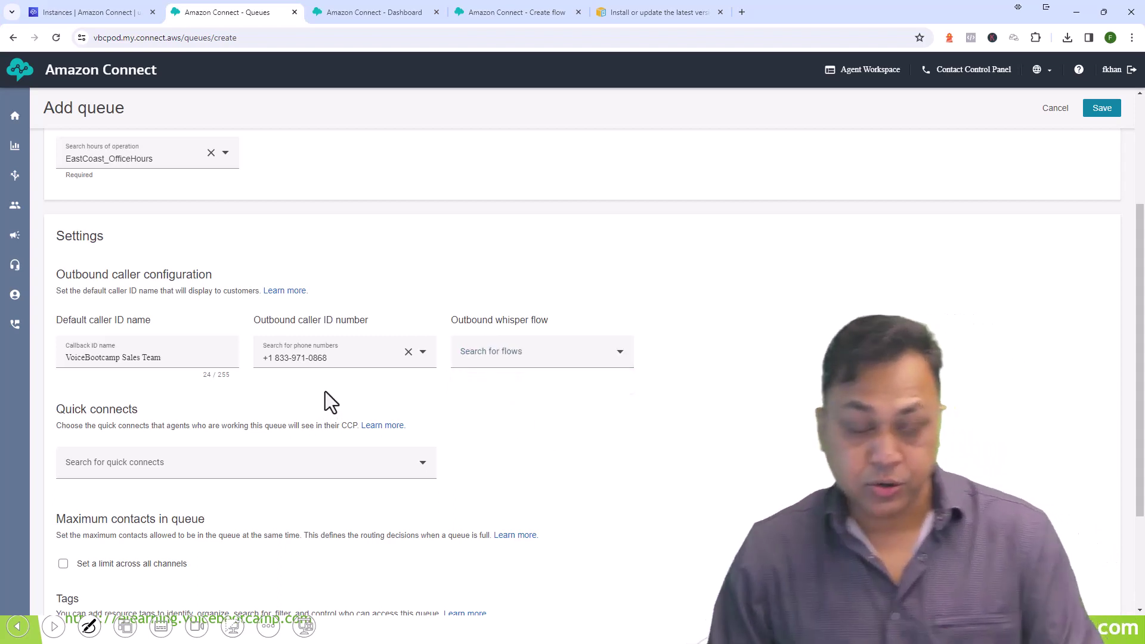
Step: Turn on a contact limit across all channels and set maximum contacts to 5
scroll(439, 518, "down", 2)
left_click_drag(52, 399, 258, 412)
left_click(63, 445)
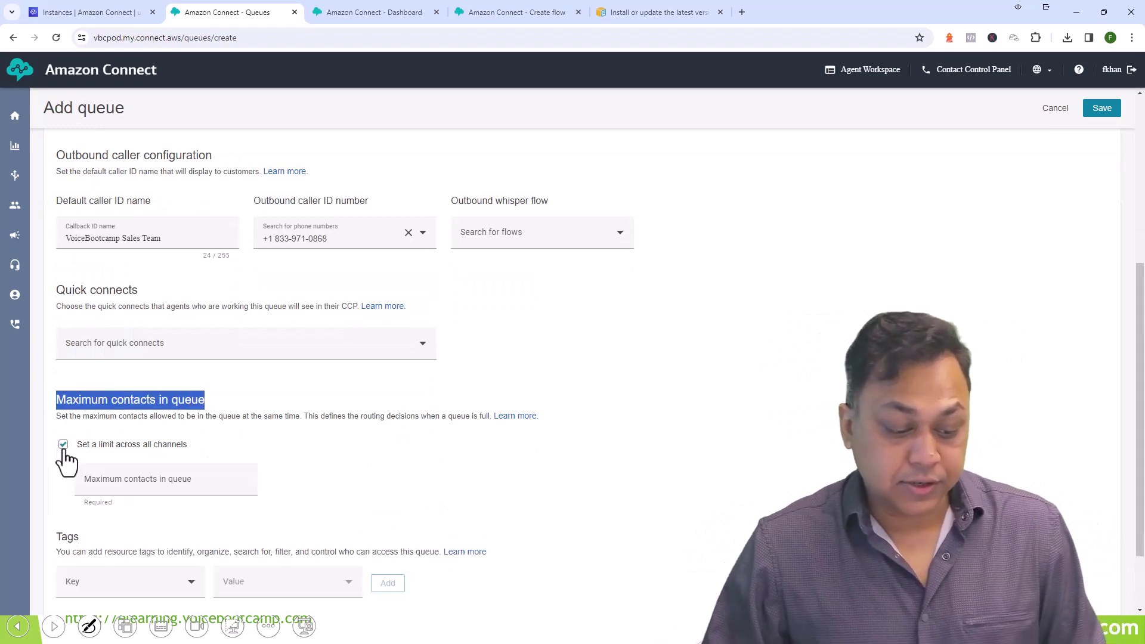
left_click(136, 483)
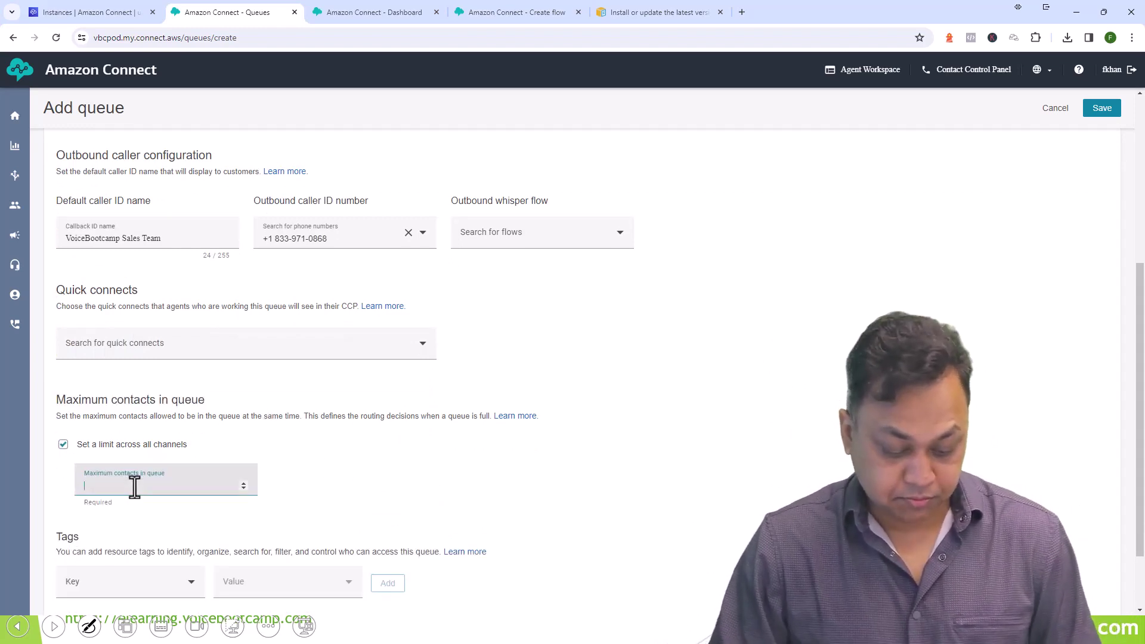
type("5")
scroll(365, 494, "down", 1)
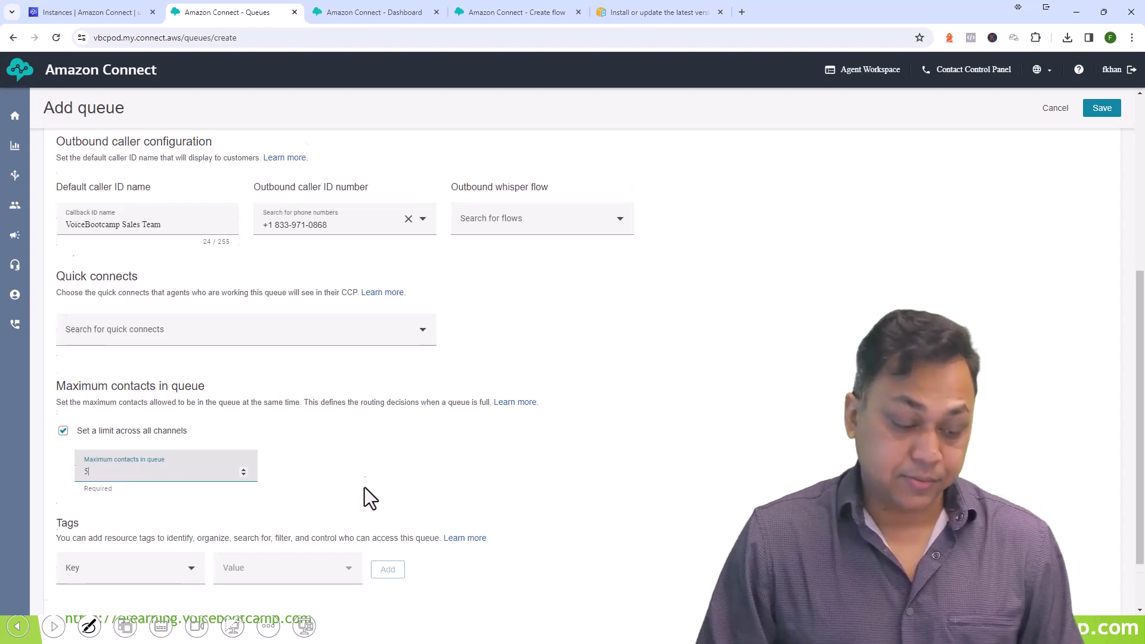
scroll(365, 491, "down", 1)
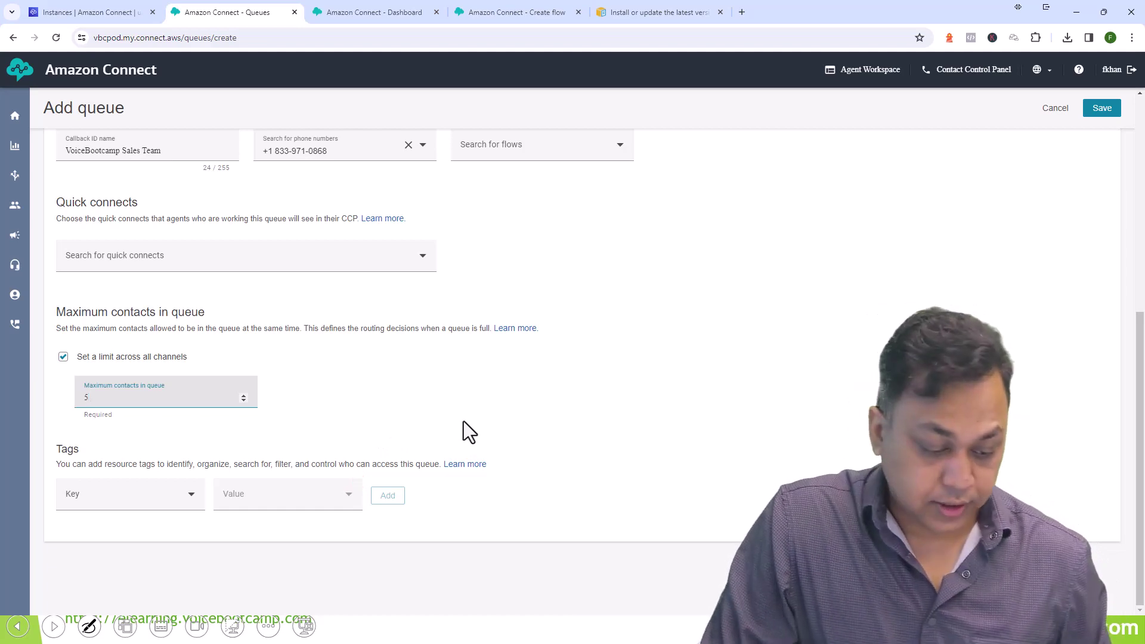
scroll(497, 425, "up", 4)
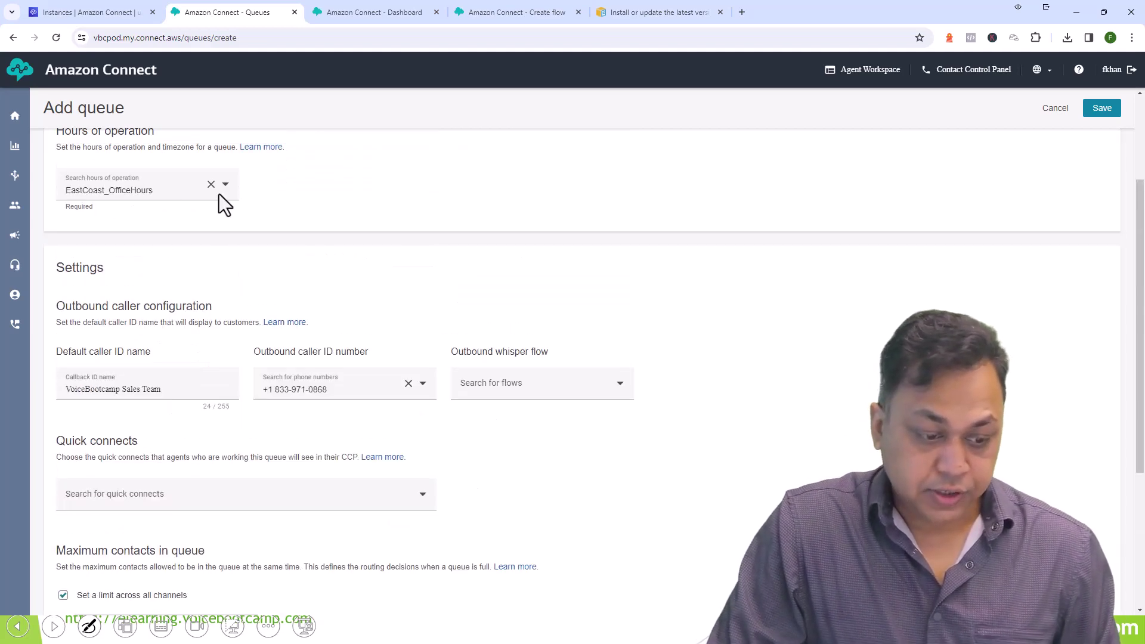
scroll(219, 195, "up", 3)
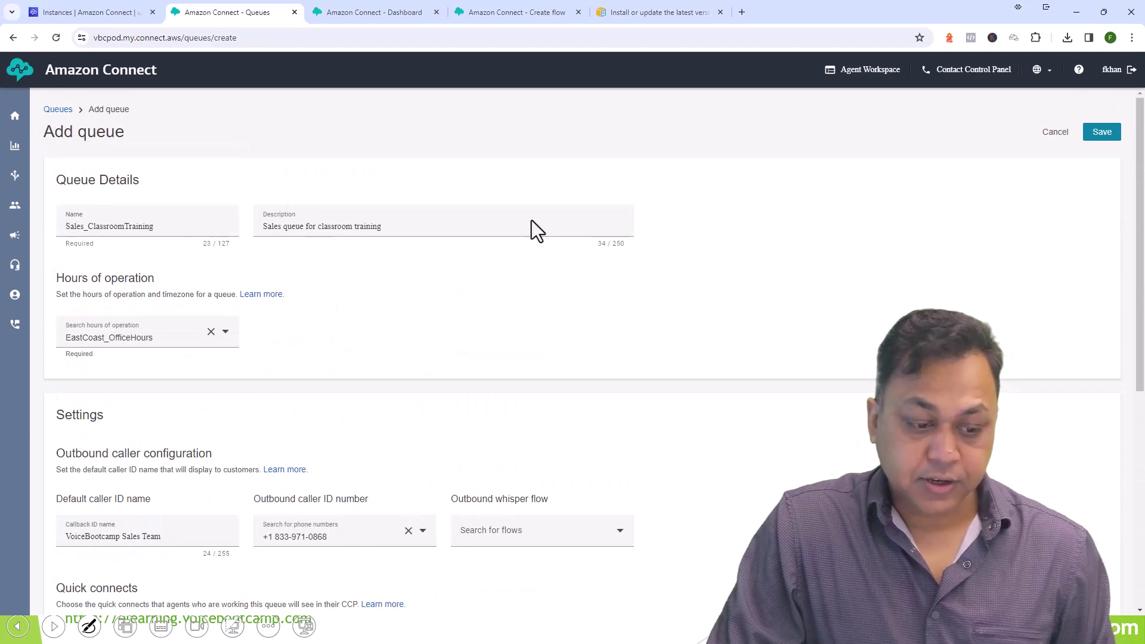
Step: Save Sales_ClassroomTraining, then start another queue and enter its Sales_e-Learning name
left_click(1099, 134)
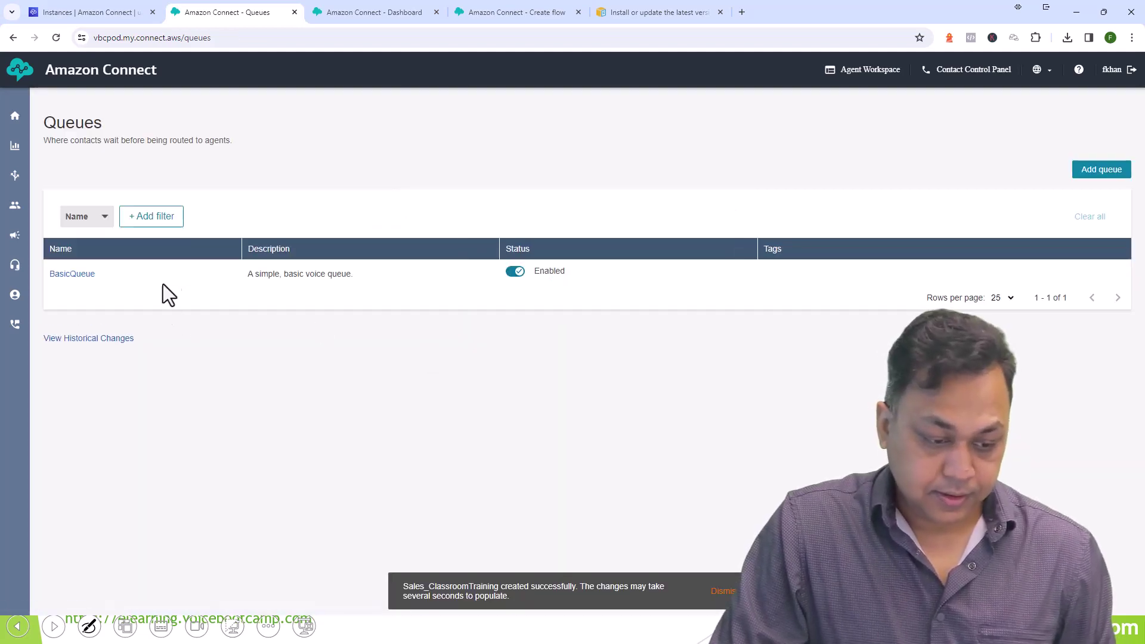
left_click(1103, 170)
left_click(164, 234)
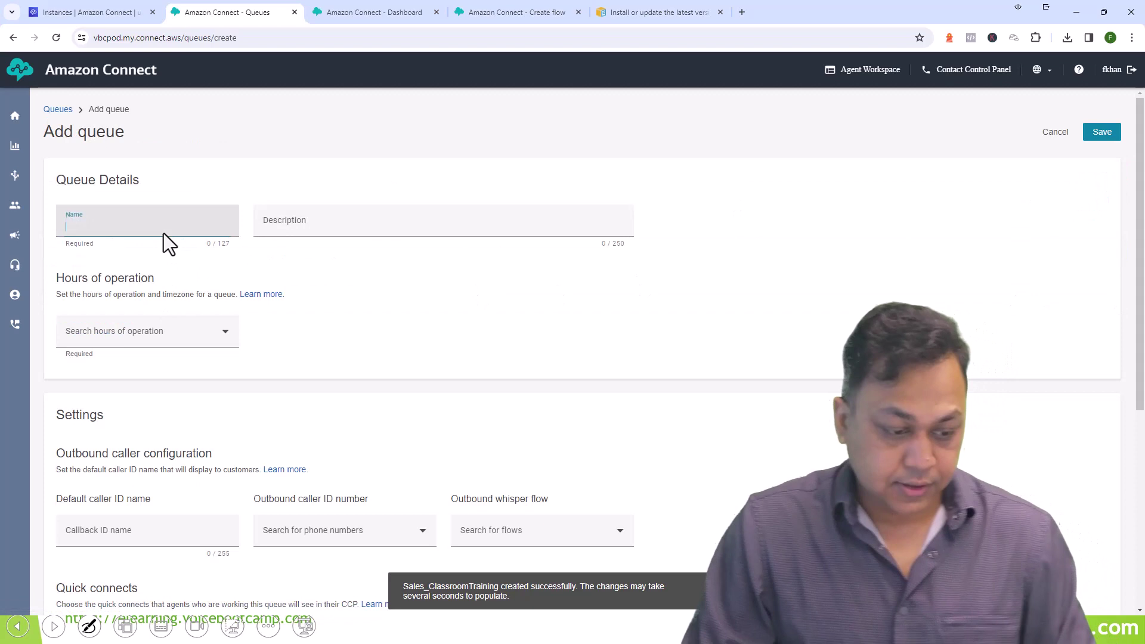
type("Sales")
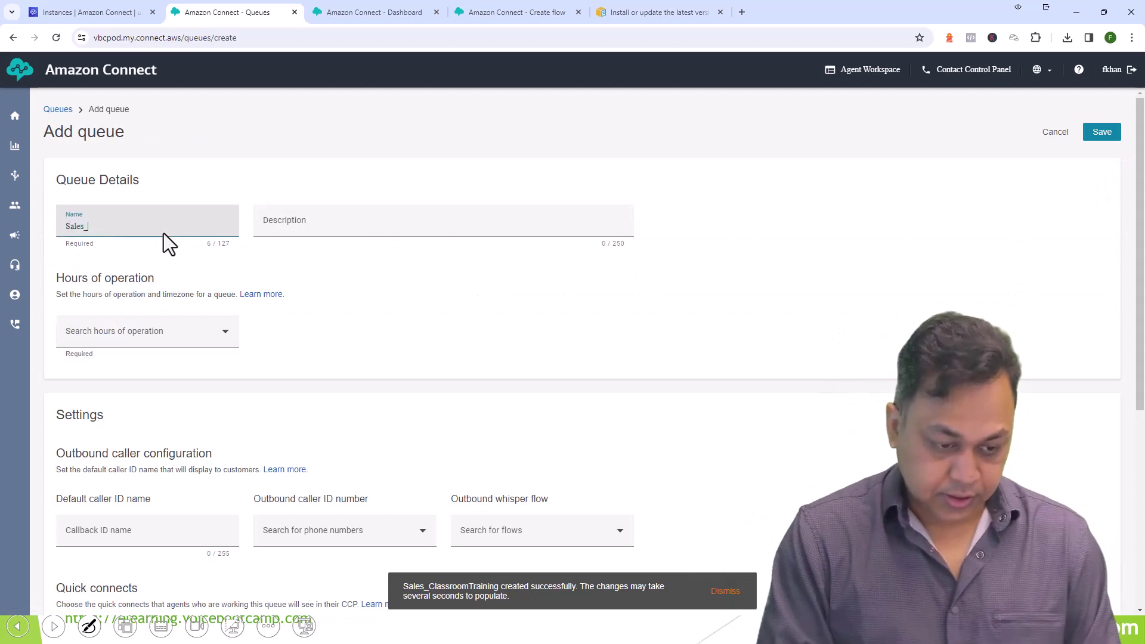
type("_")
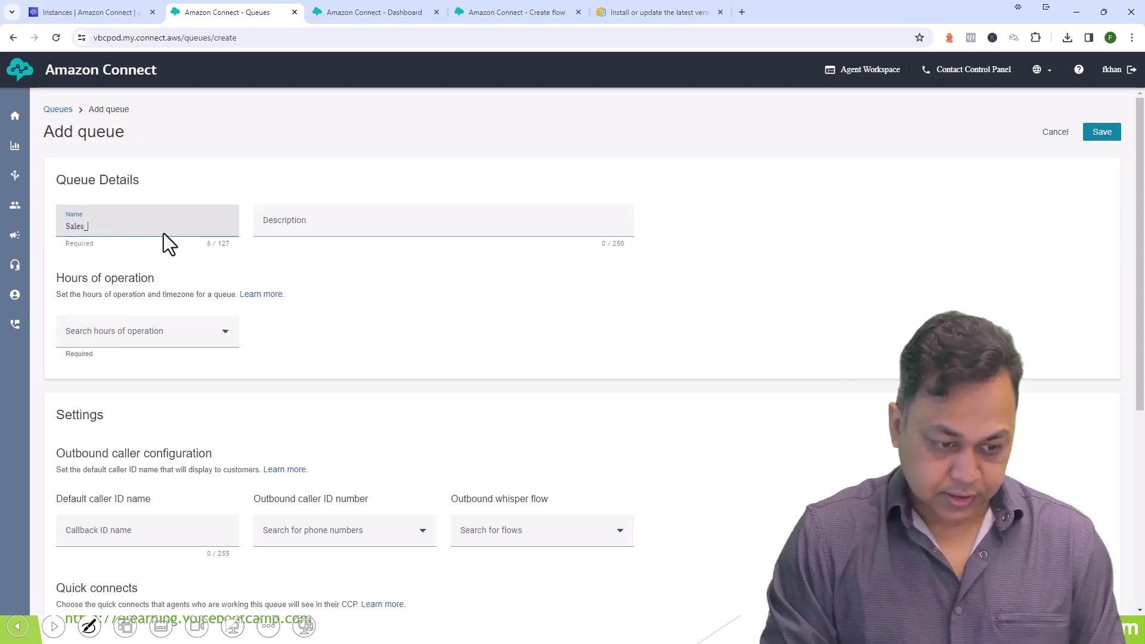
type("e")
type("-LearningTrai")
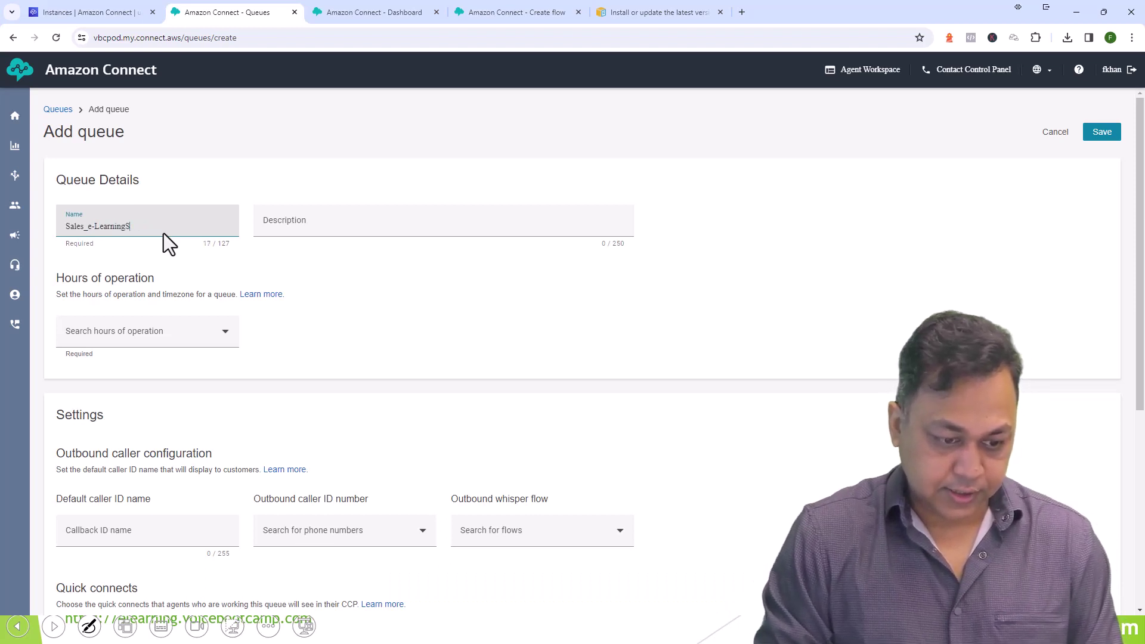
Step: Set EastCoast_OfficeHours, caller ID name 'VoiceBootcamp e-Learning Team' and an outbound number
left_click(210, 335)
left_click(114, 379)
scroll(325, 452, "down", 1)
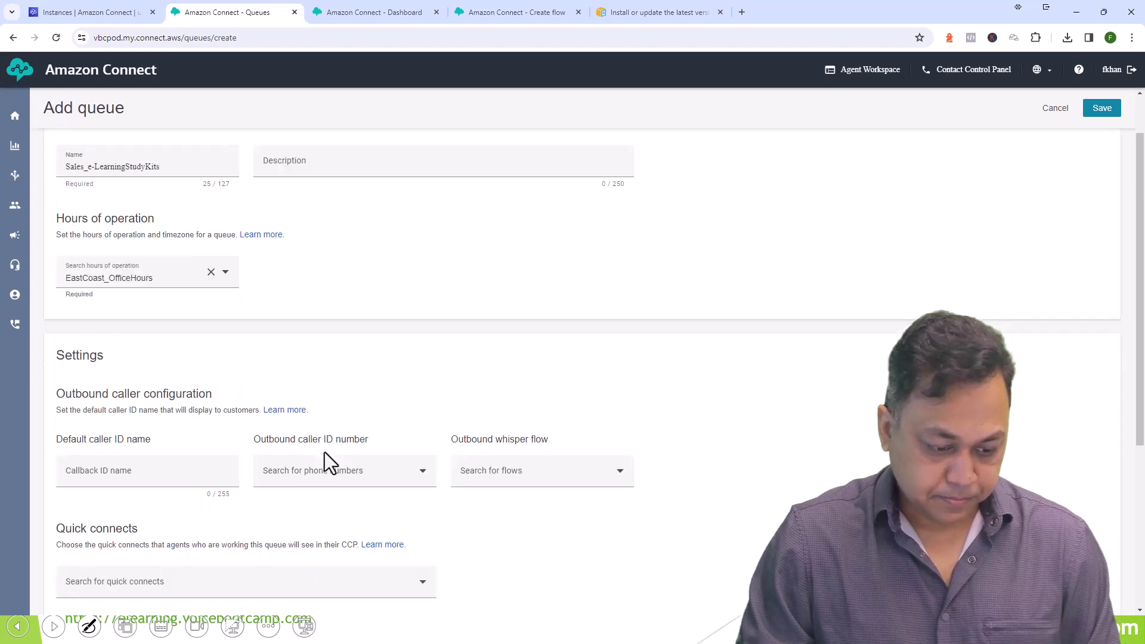
scroll(325, 459, "down", 2)
left_click(155, 358)
type("Vo")
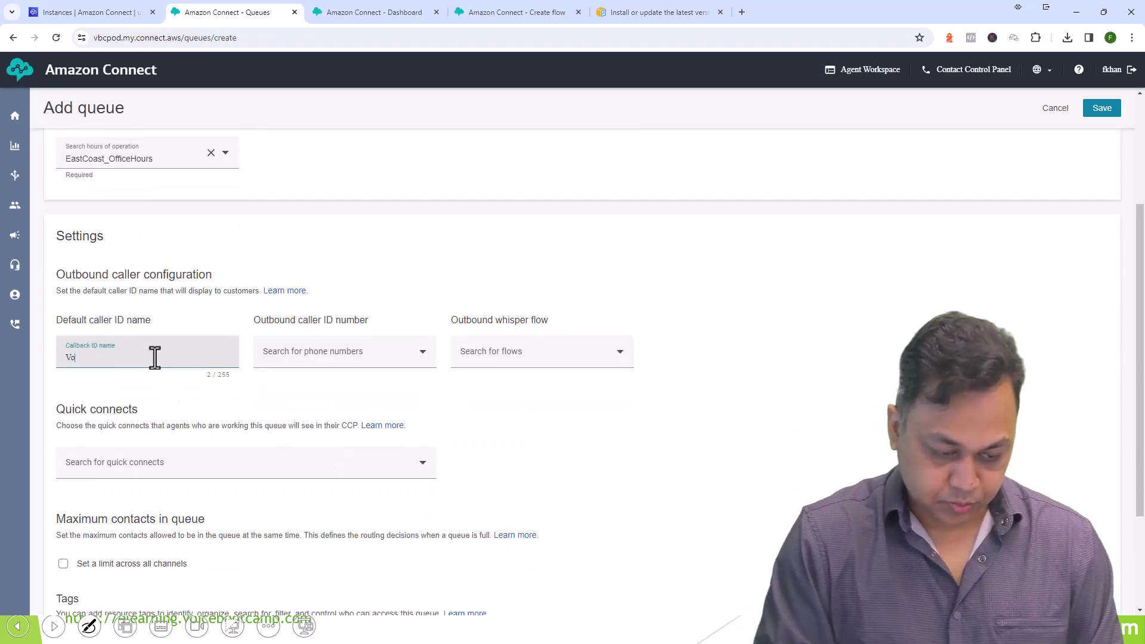
type("iceBootcamp e-Learning Team")
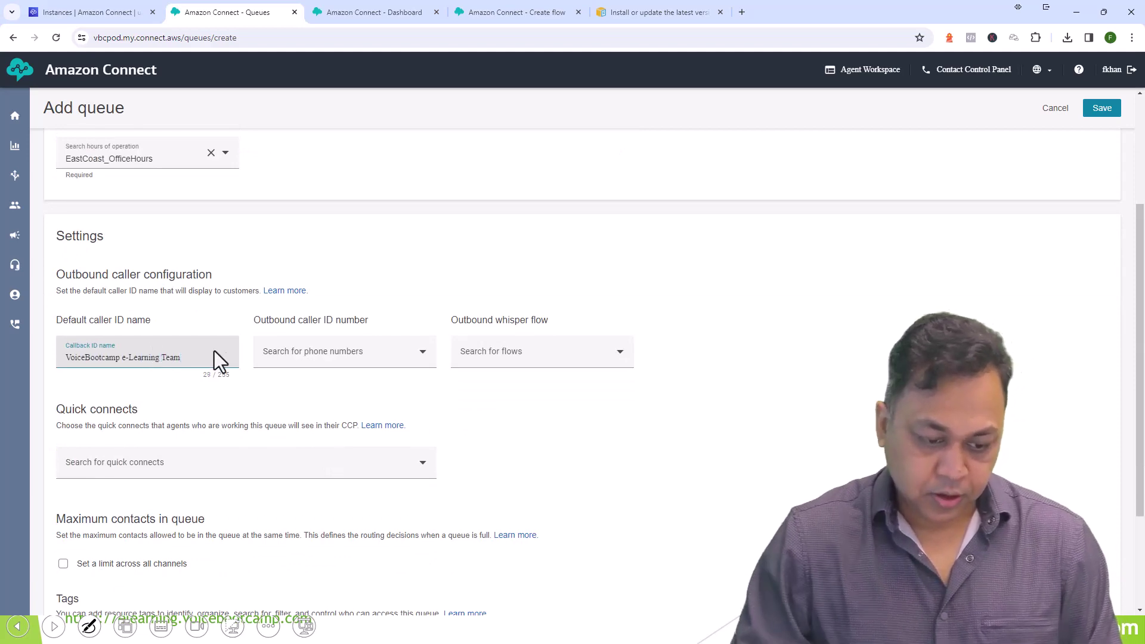
left_click(369, 357)
left_click(390, 380)
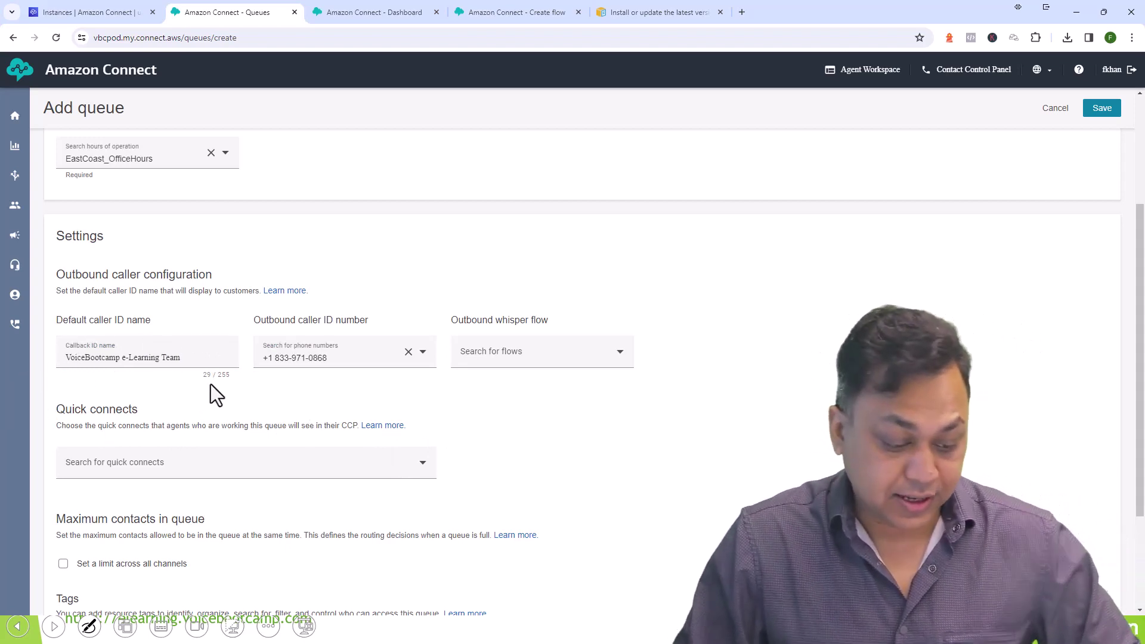
Step: Enable the maximum contacts limit at 5 and save the queue
scroll(210, 384, "down", 2)
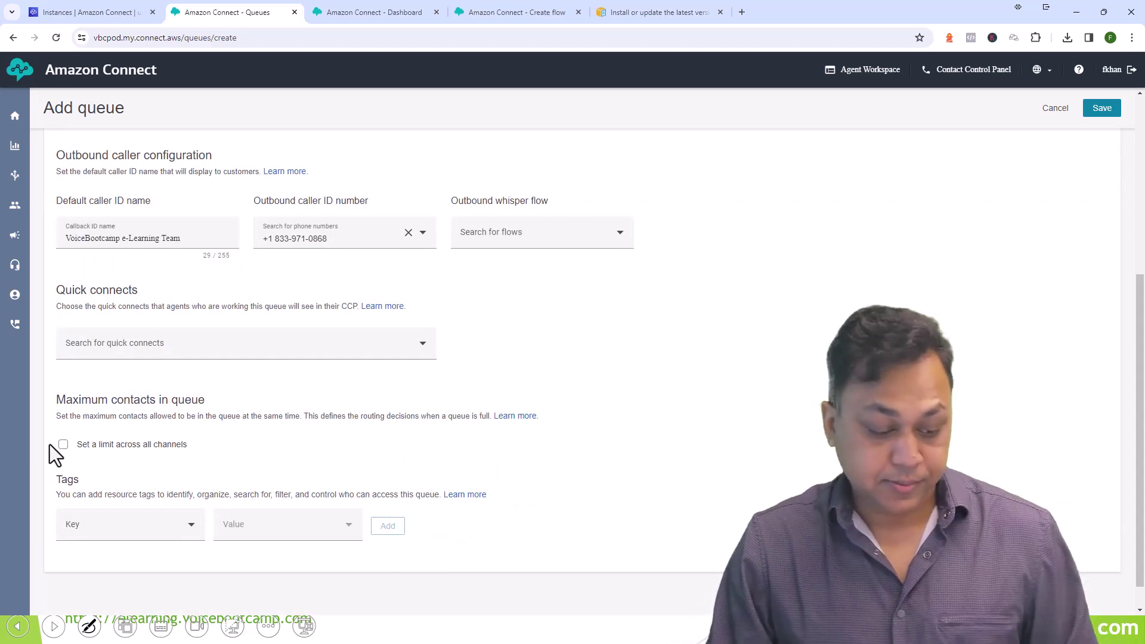
left_click(63, 445)
left_click(157, 485)
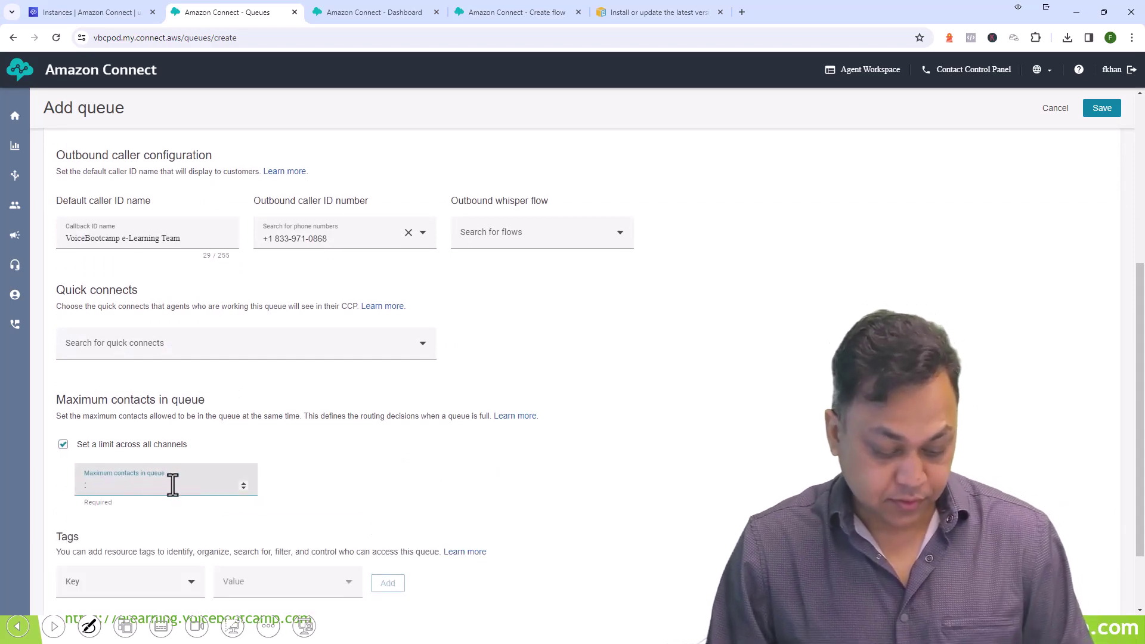
type("5")
scroll(338, 482, "down", 1)
scroll(401, 501, "up", 4)
scroll(1094, 178, "up", 2)
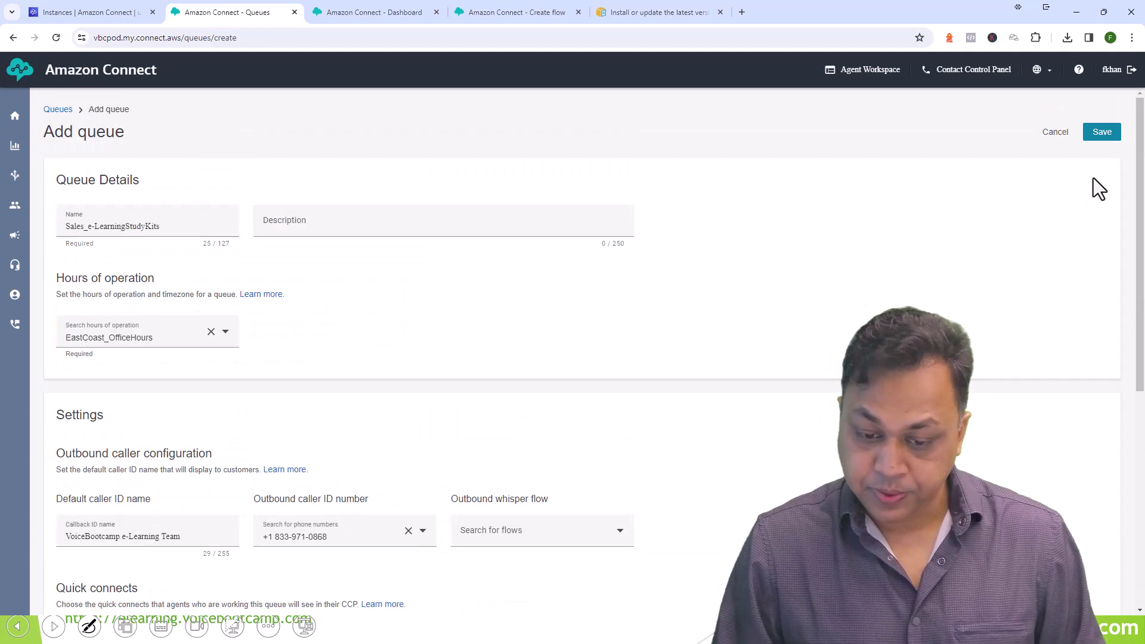
left_click(1104, 133)
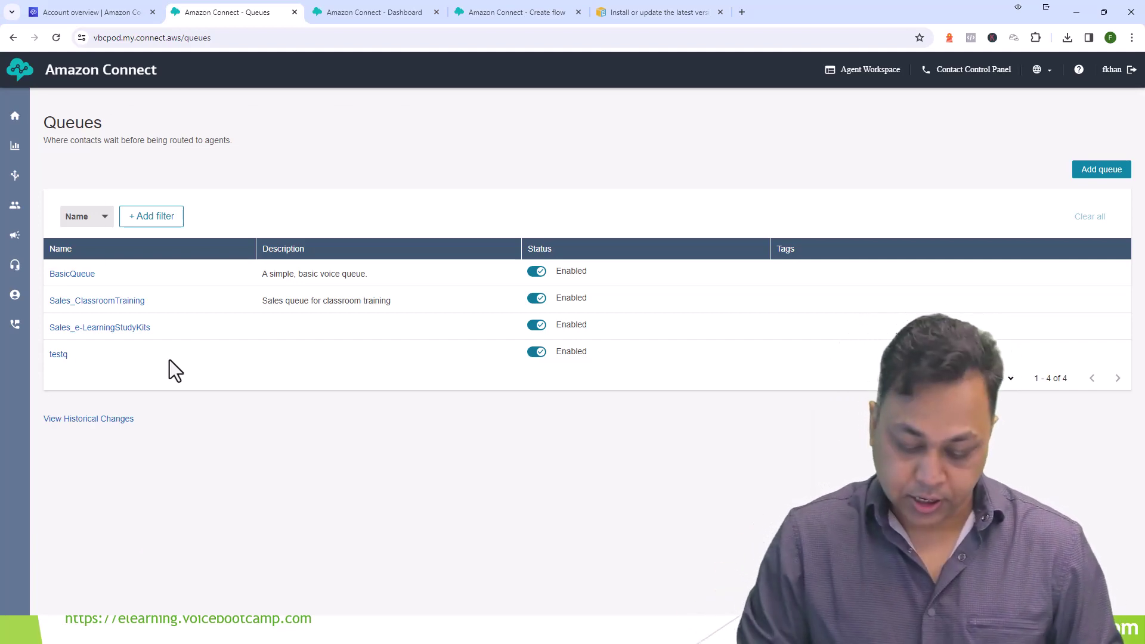
Step: Run aws configure in Command Prompt, accepting the stored keys, us-east-1 and default output
key("alt+Tab")
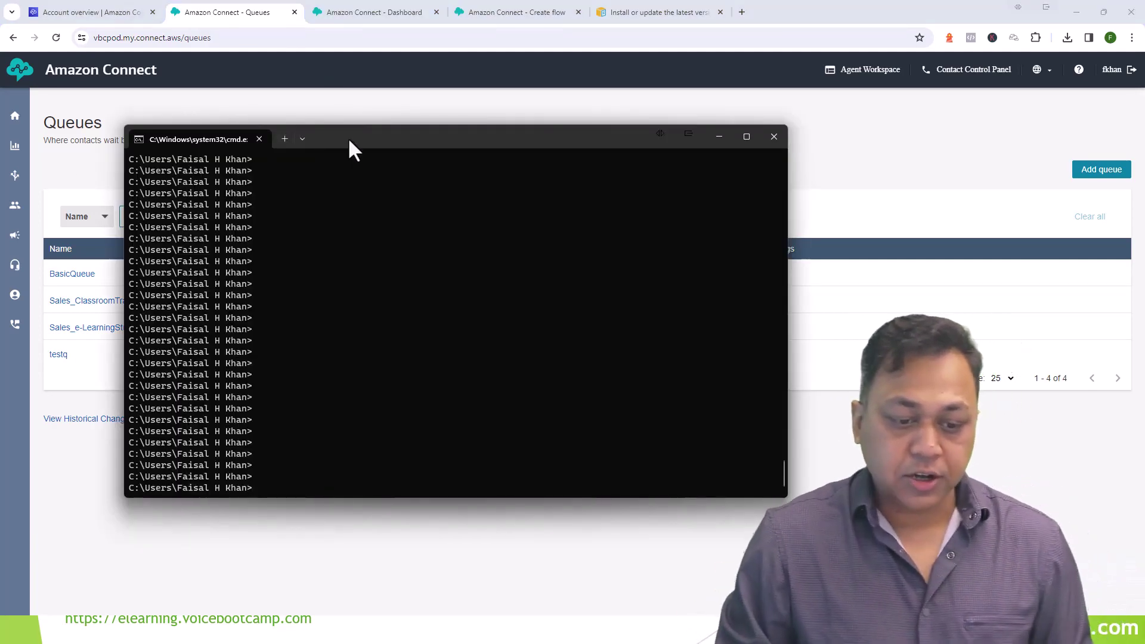
left_click_drag(350, 143, 440, 162)
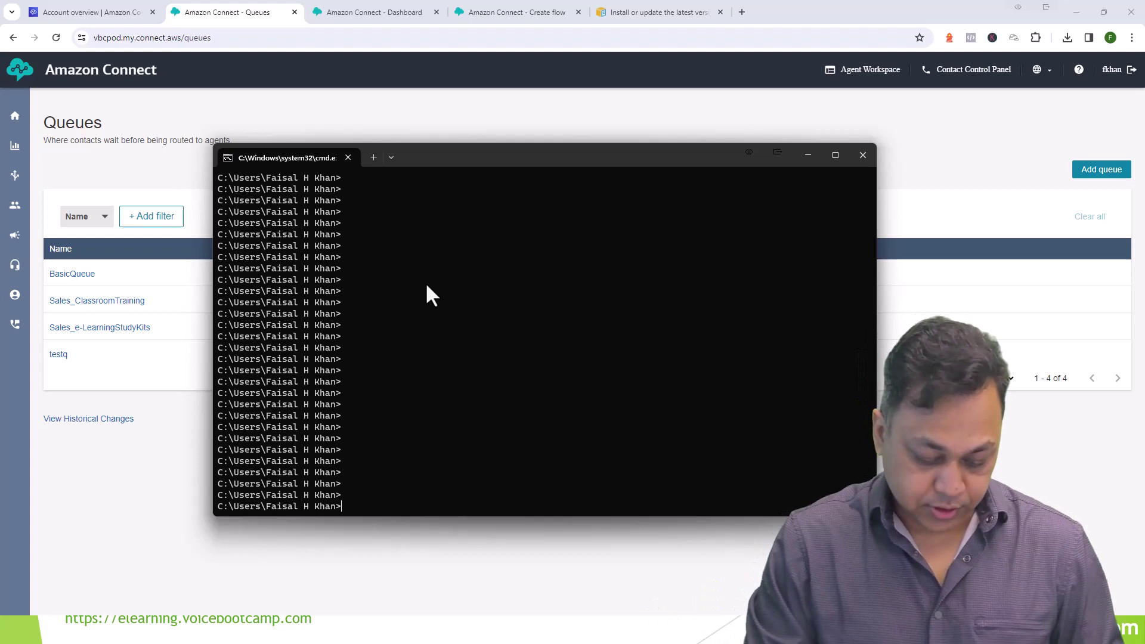
type("aws configure")
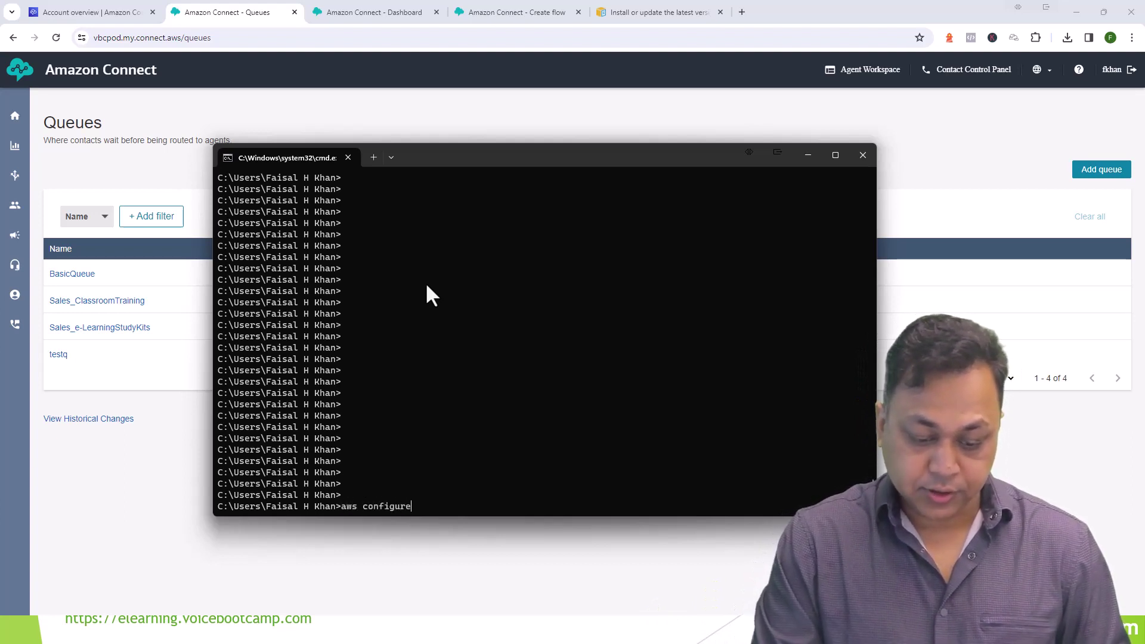
key("Return")
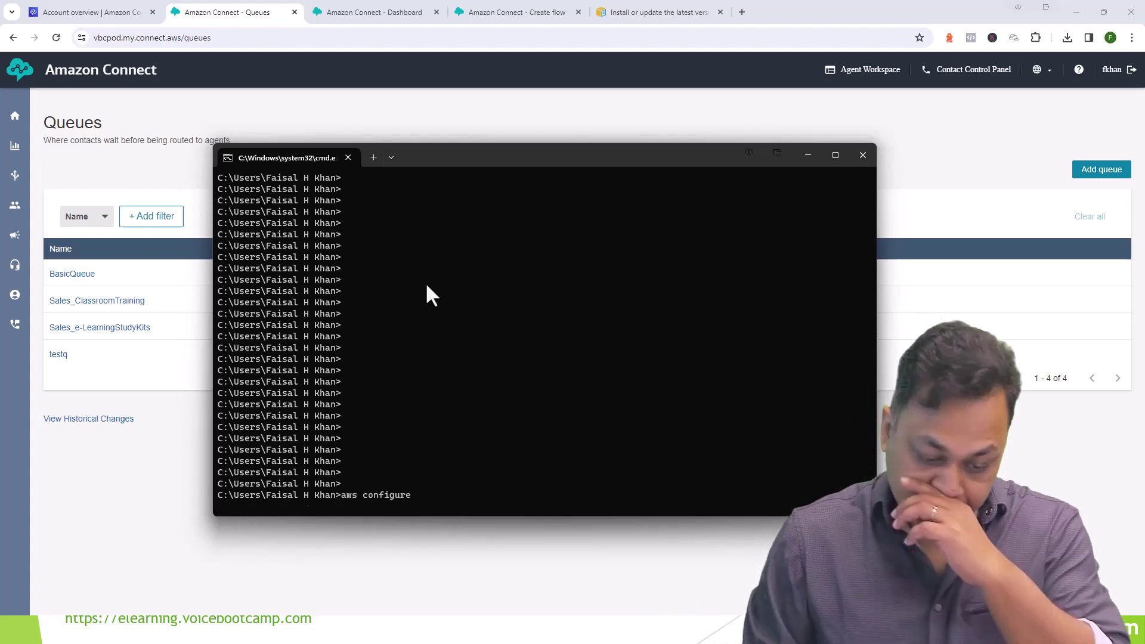
key("Return")
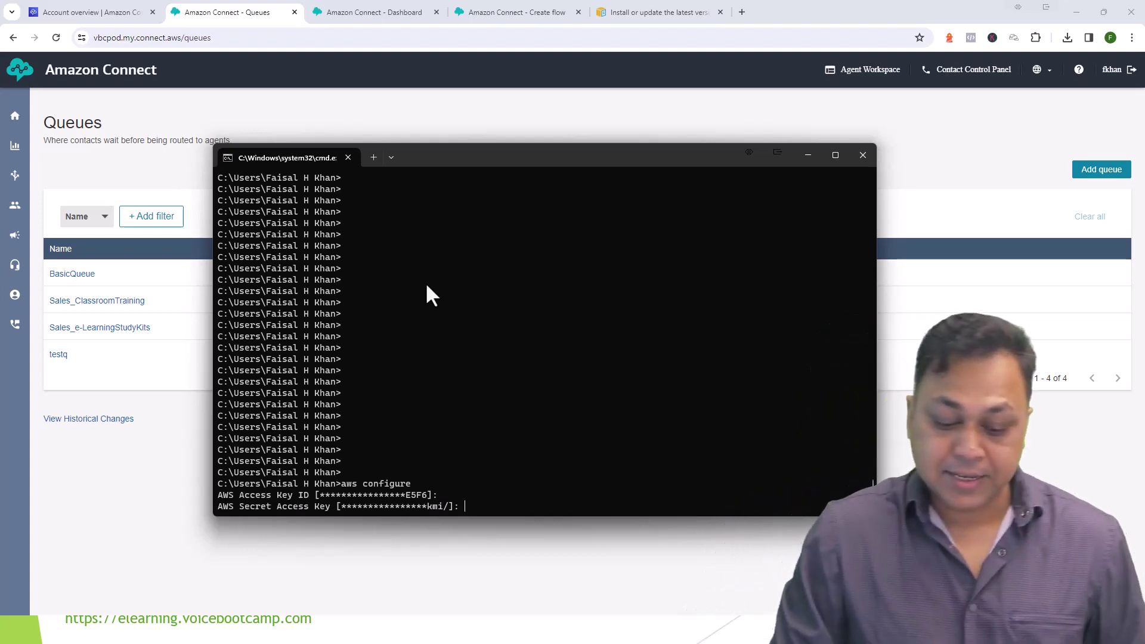
key("Return")
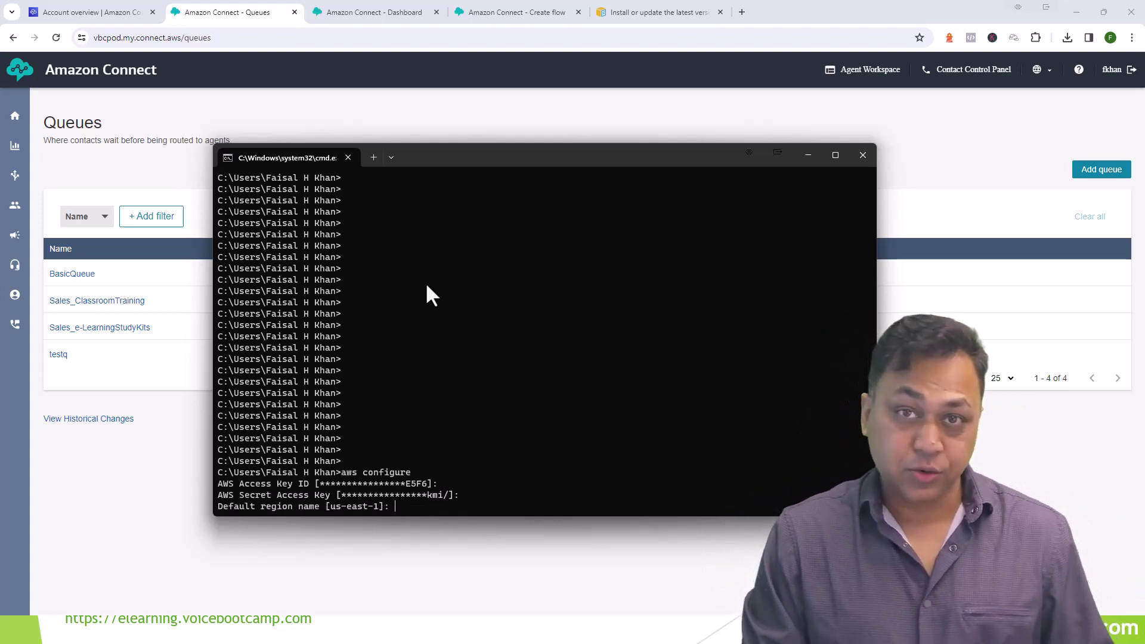
key("Return")
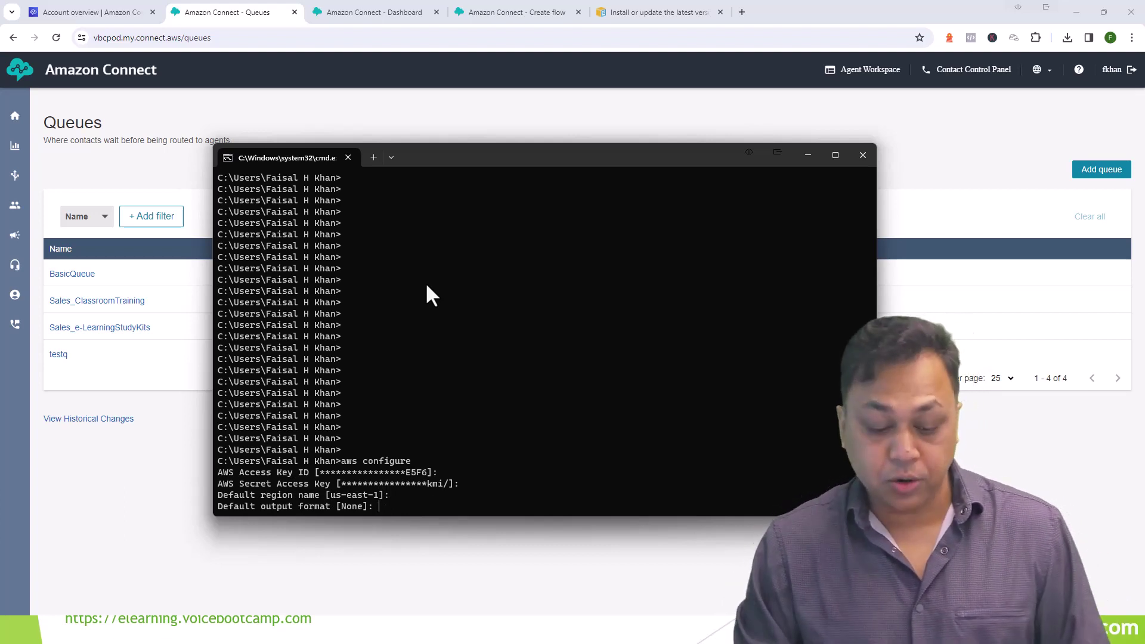
key("Return")
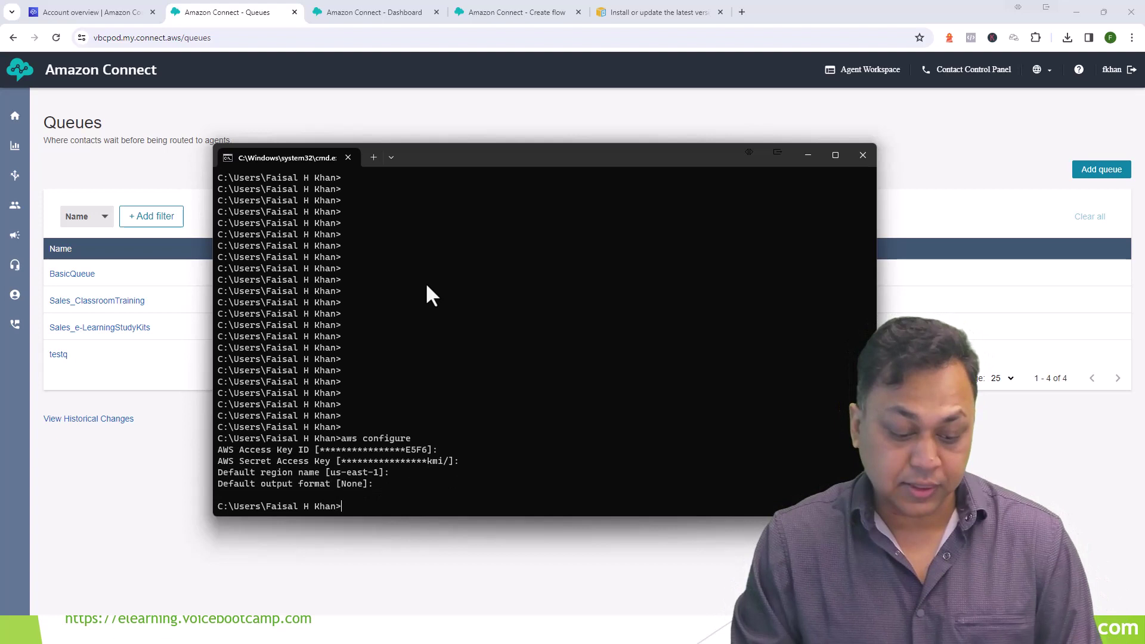
Step: Enter aws connect create-queue on a fresh prompt line without running it
key("Return")
key("Return")
key("Return")
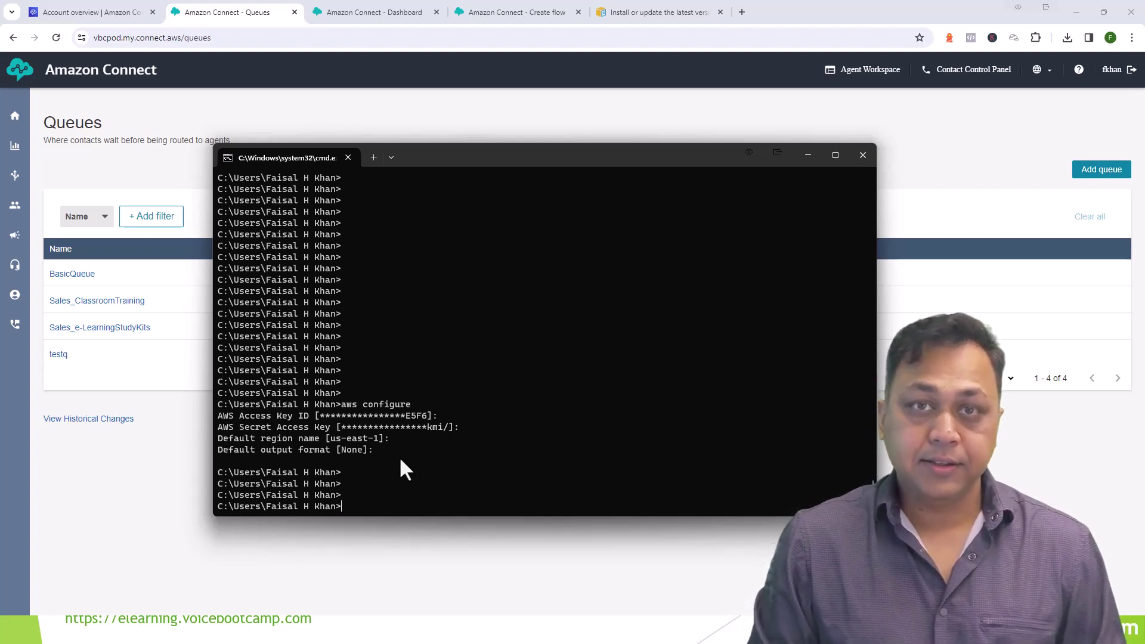
type("aws connect ")
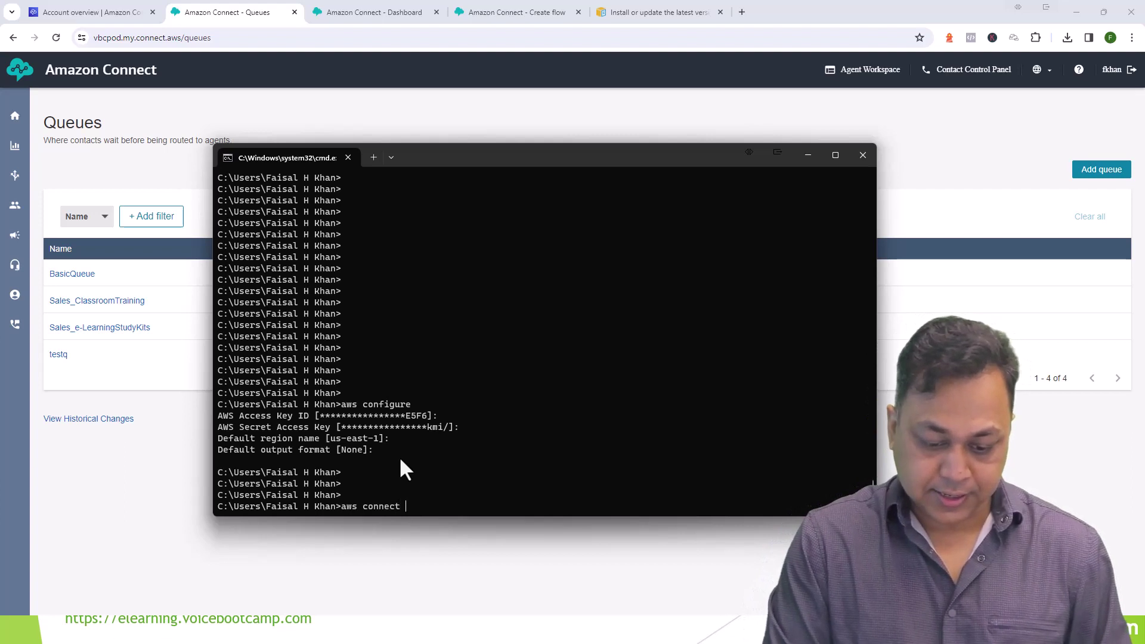
type("create-queue")
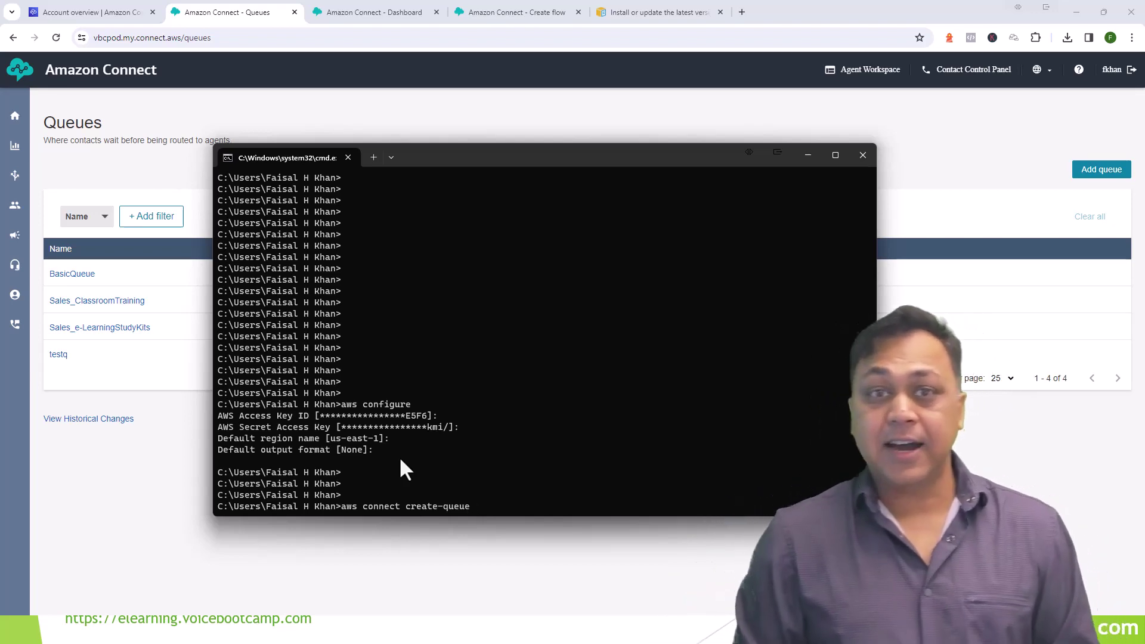
Step: Open the vbcpod instance overview from the Amazon Connect instances list
left_click(92, 8)
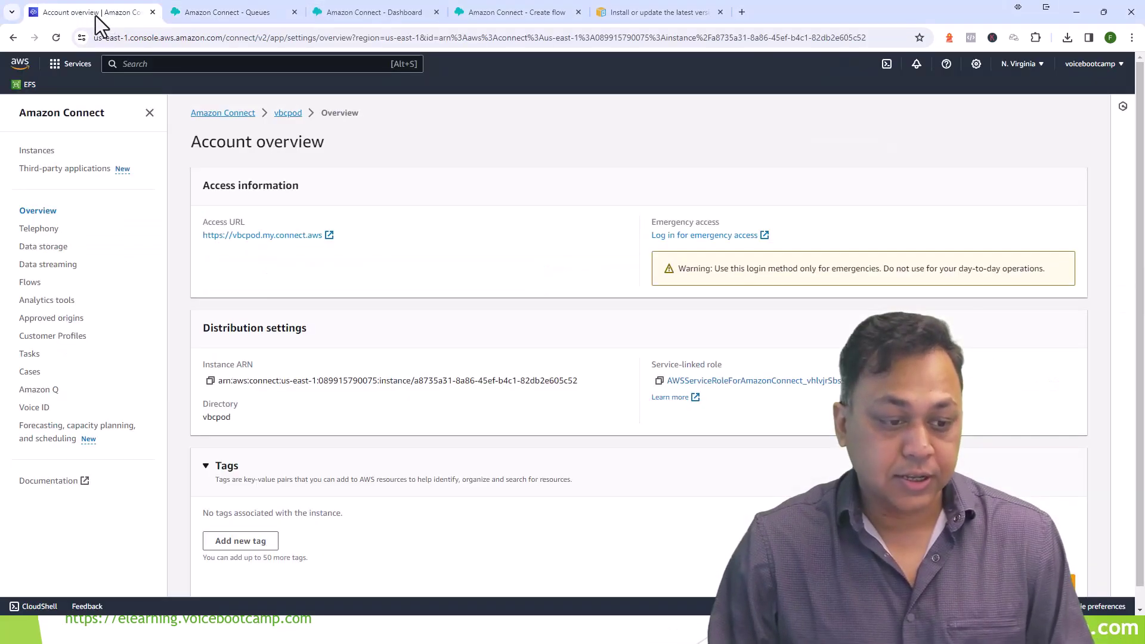
left_click(43, 149)
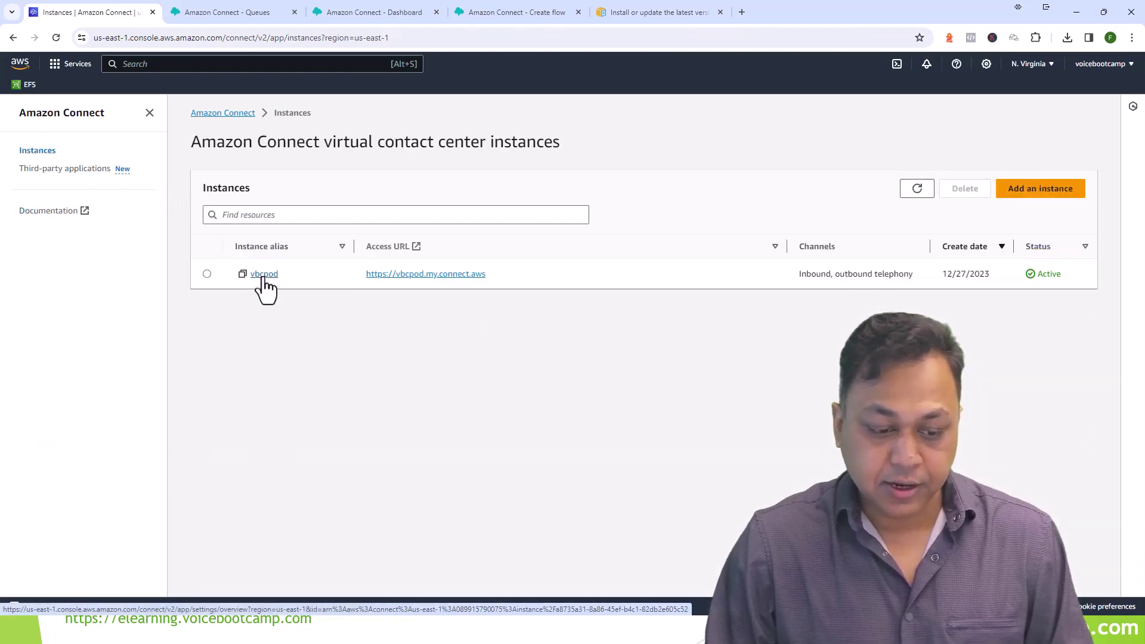
left_click(265, 275)
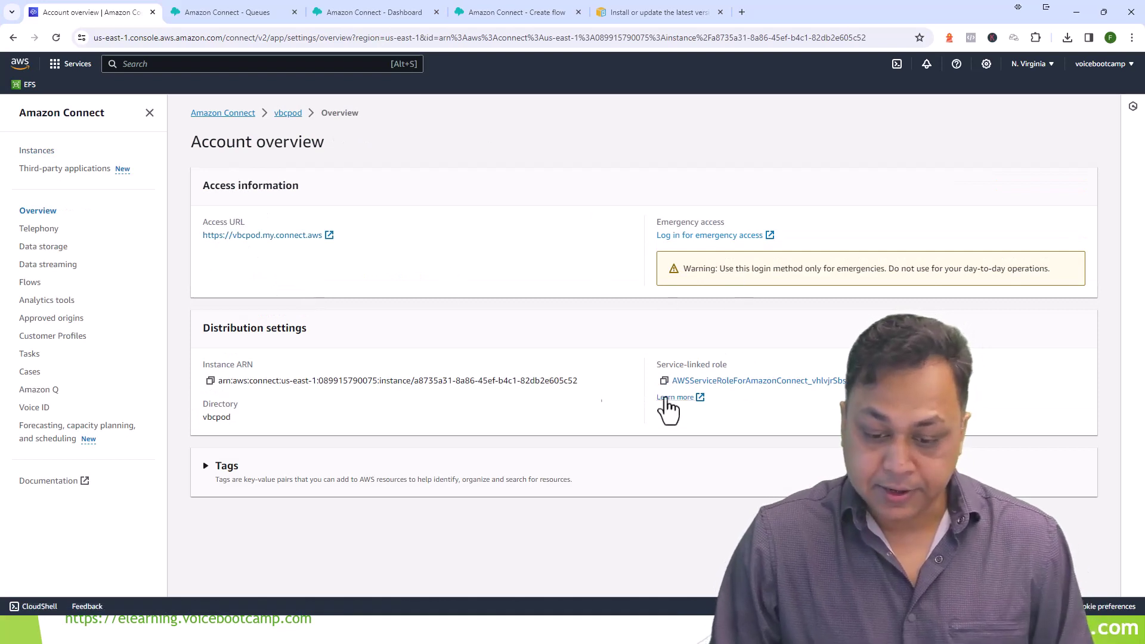
Step: Copy the instance ID from the Instance ARN and paste it after create-queue
left_click_drag(204, 363, 260, 364)
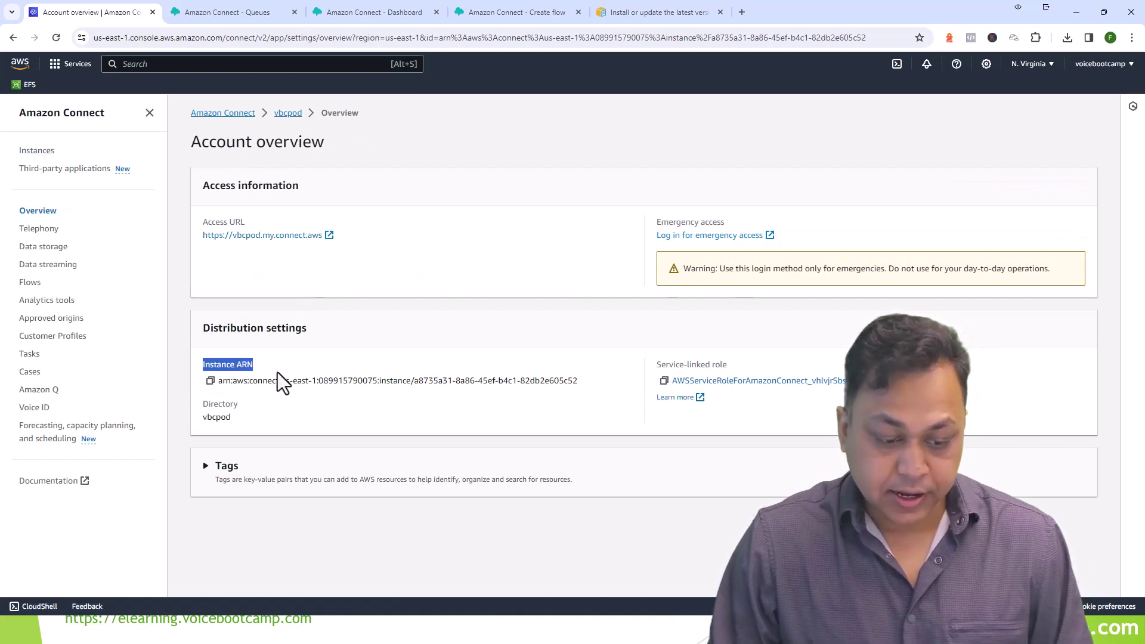
left_click_drag(591, 391, 414, 385)
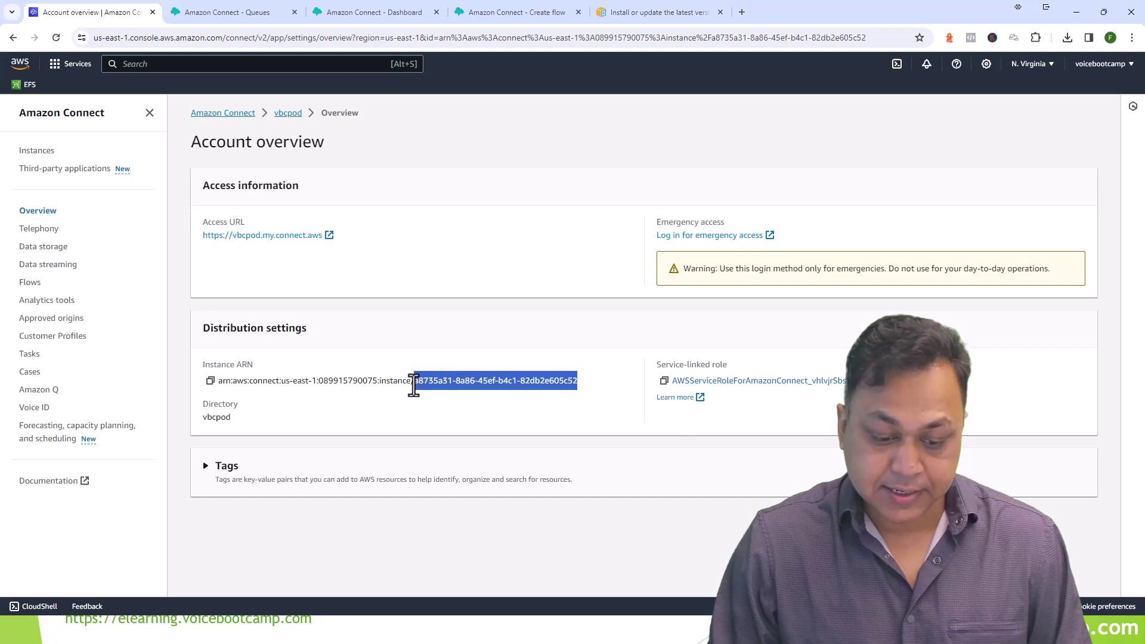
right_click(475, 388)
left_click(489, 396)
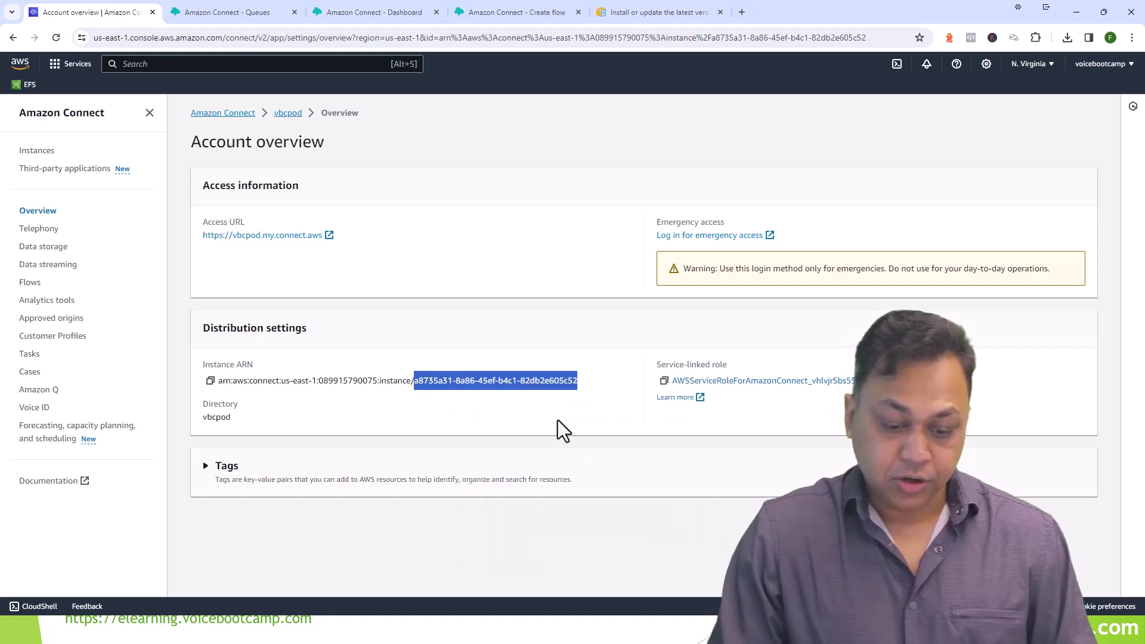
key("alt+Tab")
key("ctrl+v")
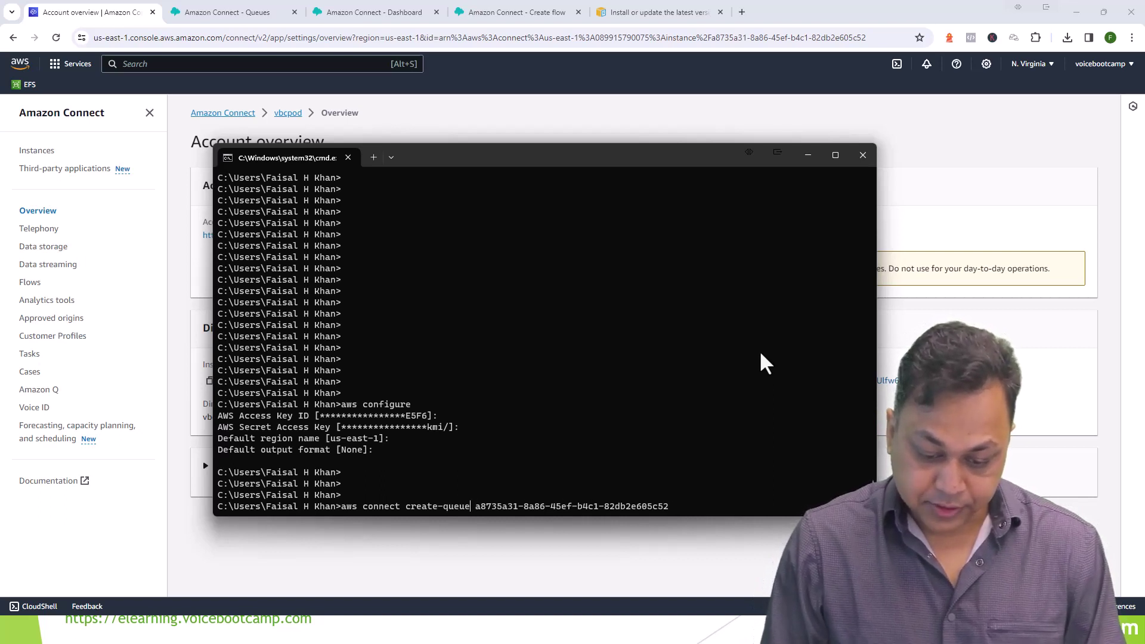
Step: Add --instance-id, --name Support and --description For_Support to the create-queue command
type("--i ")
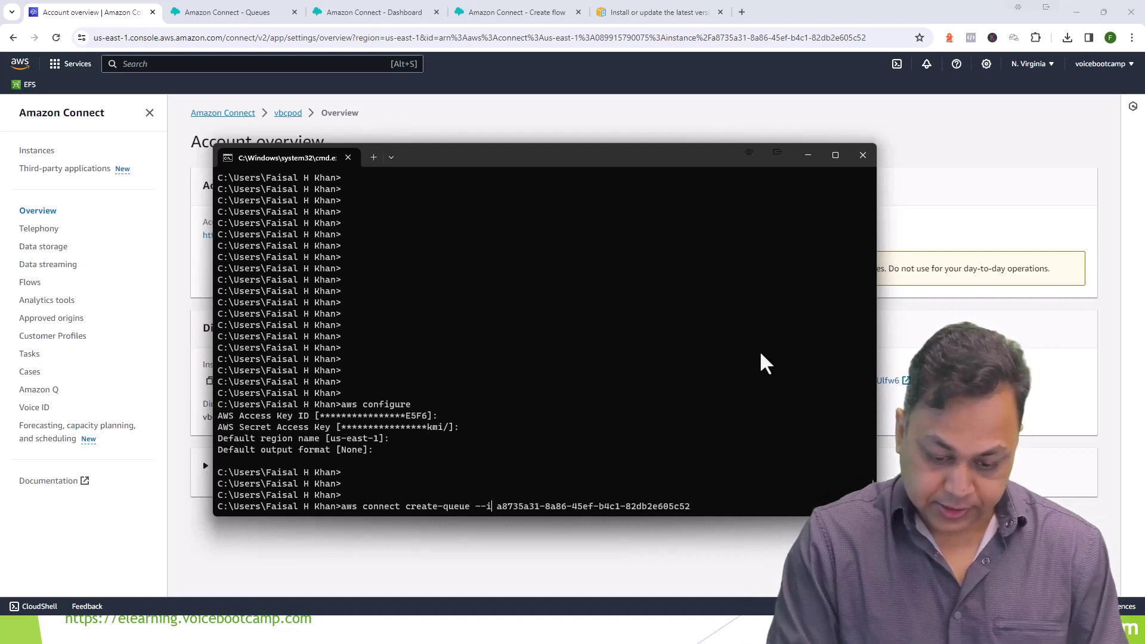
type("nstance-id")
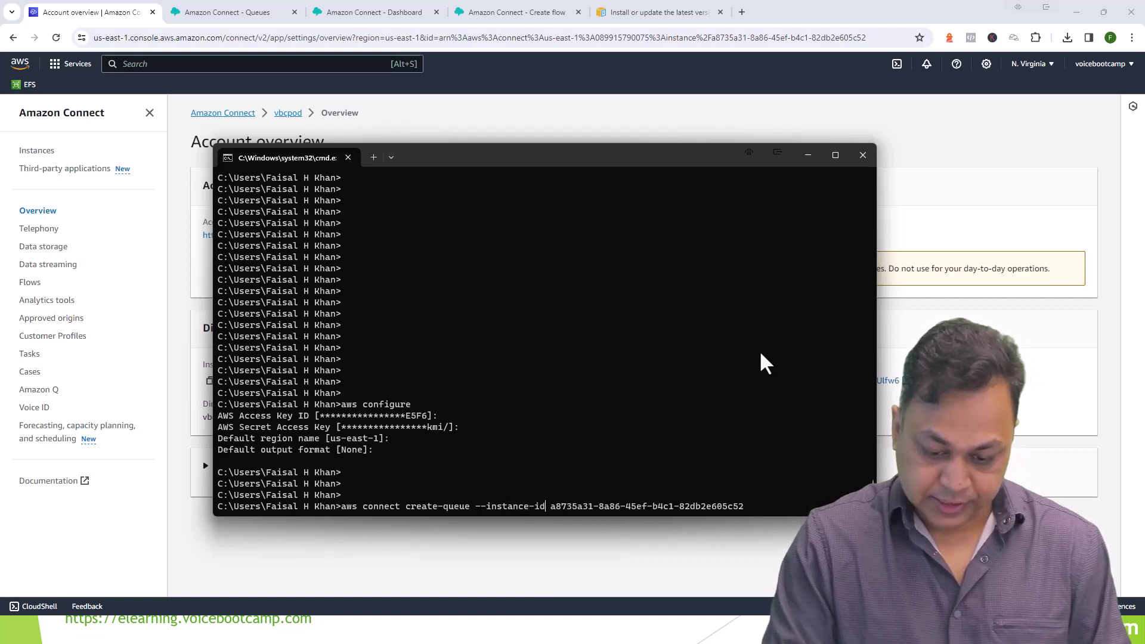
key("Right")
key("Right")
key("Right")
key("Right")
key("Right")
key("Right")
key("Right")
key("Right")
key("Right")
key("Right")
key("Right")
key("Right")
key("Right")
key("Right")
key("Right")
key("Right")
key("Right")
key("Right")
key("Right")
key("Right")
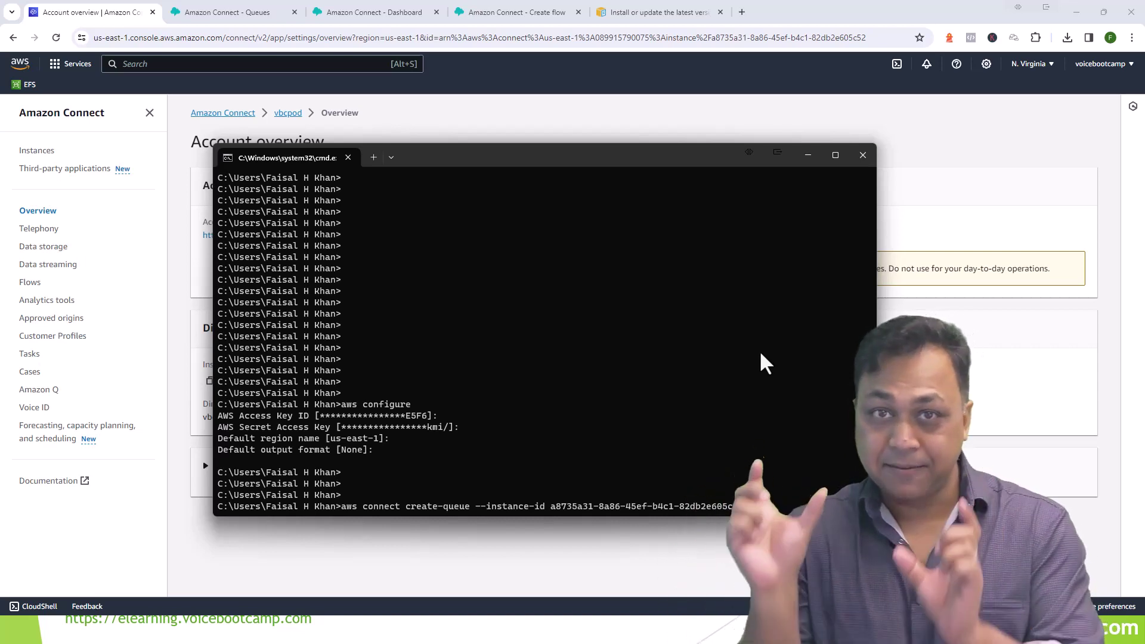
type("--")
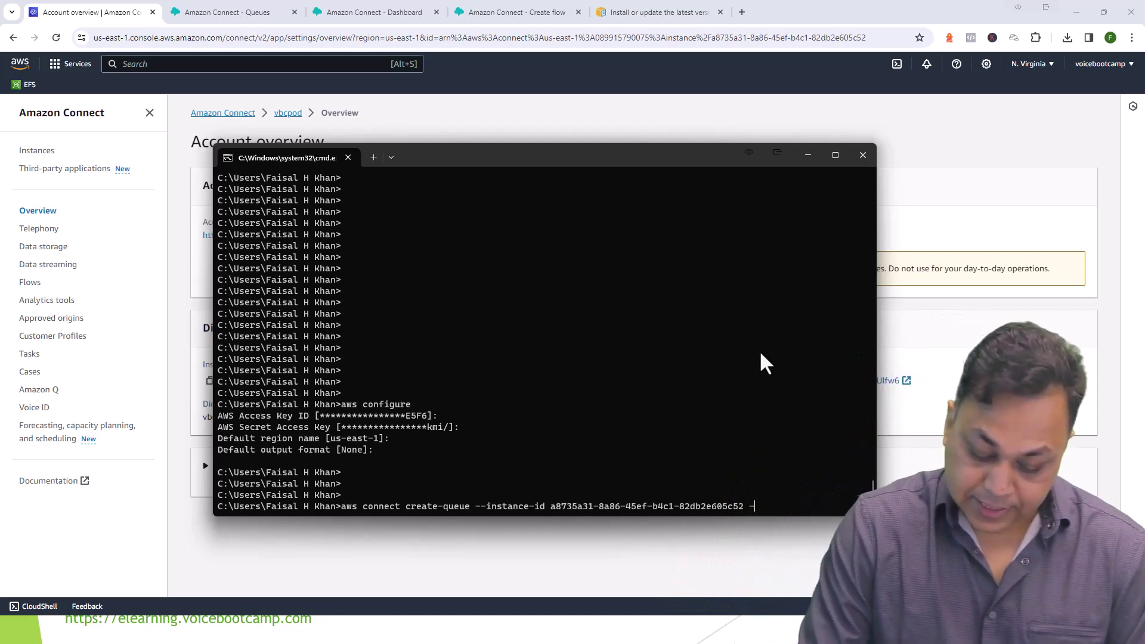
type("name Support")
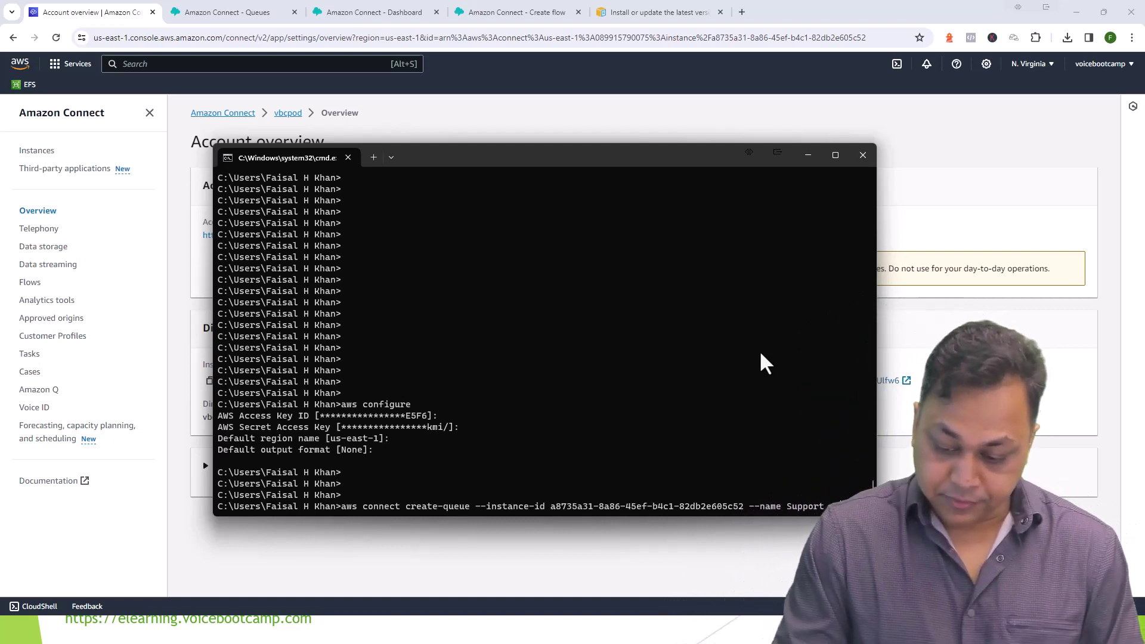
type("--description")
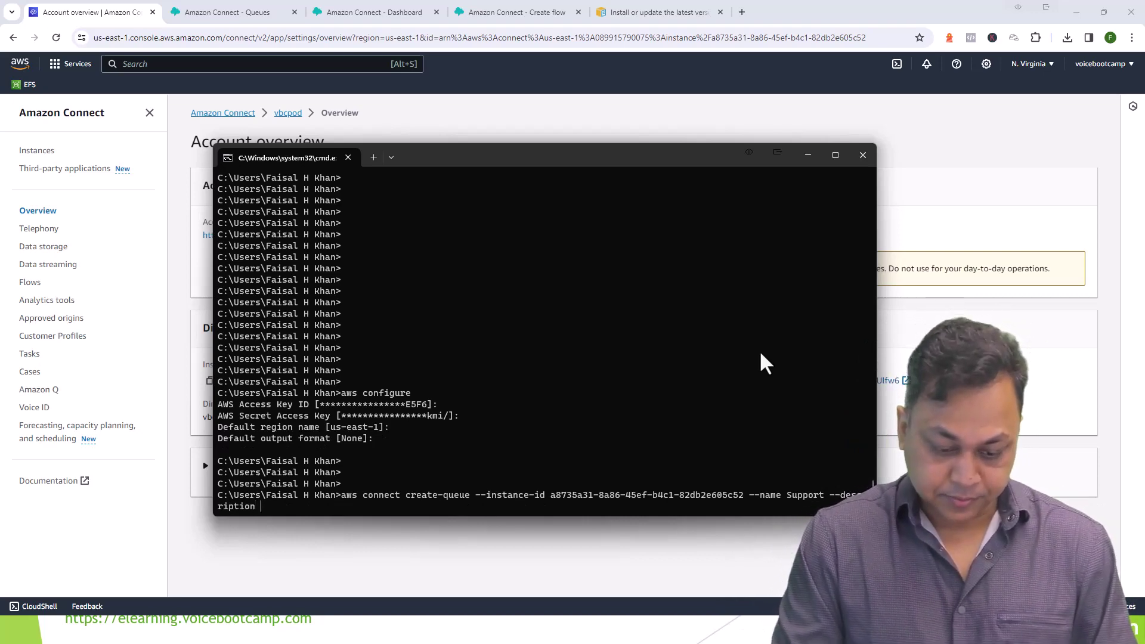
type("For s")
key("BackSpace")
key("BackSpace")
key("BackSpace")
key("BackSpace")
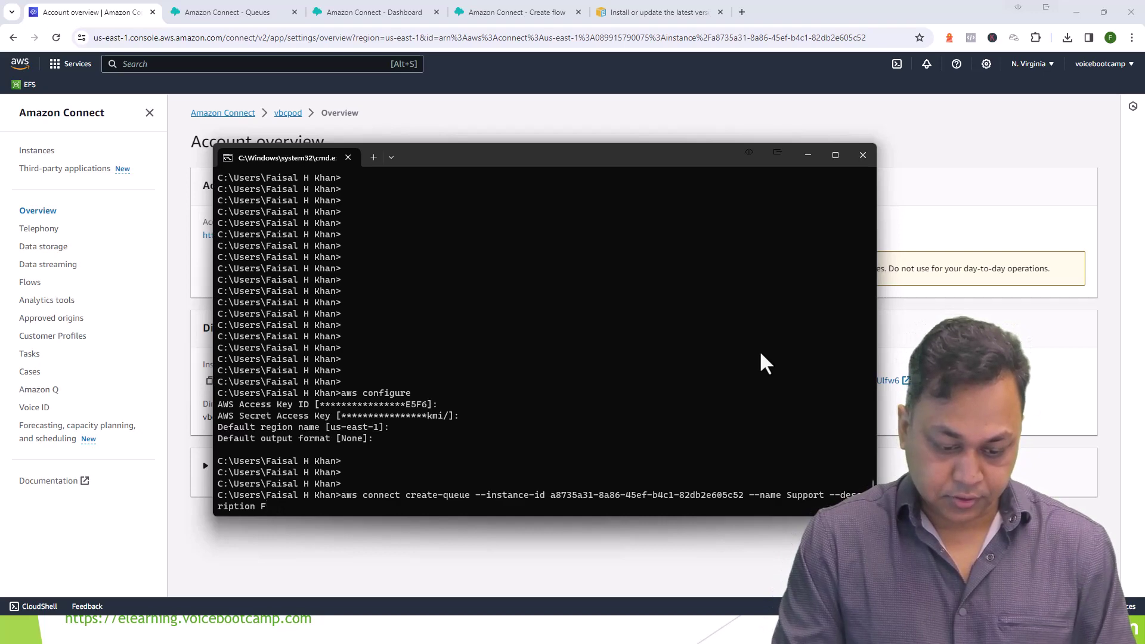
type("or_S")
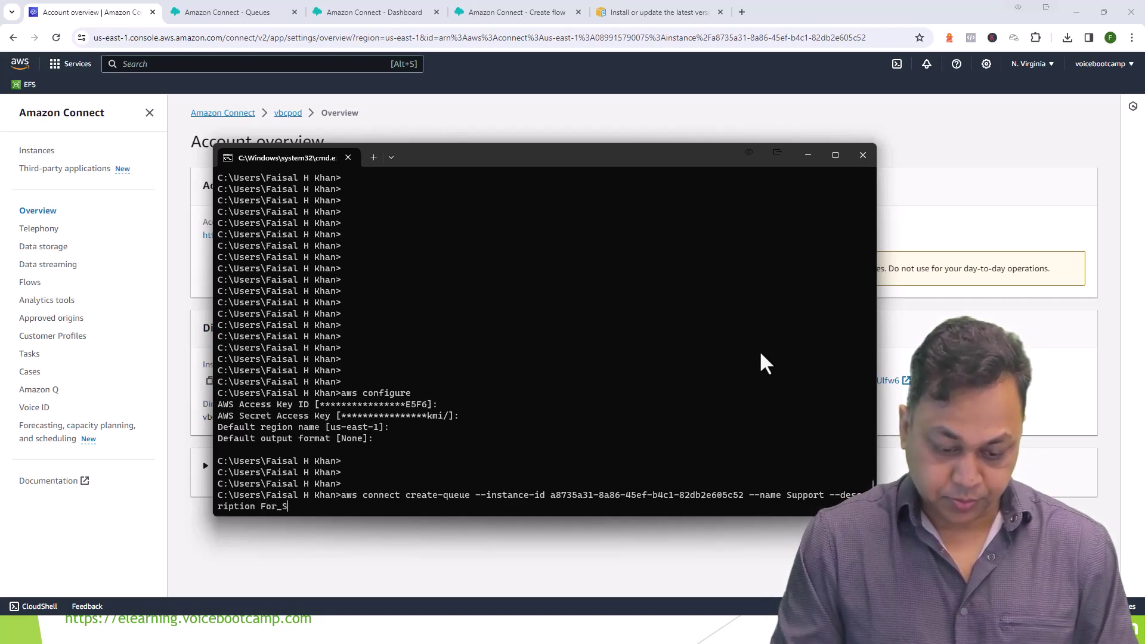
type("upport")
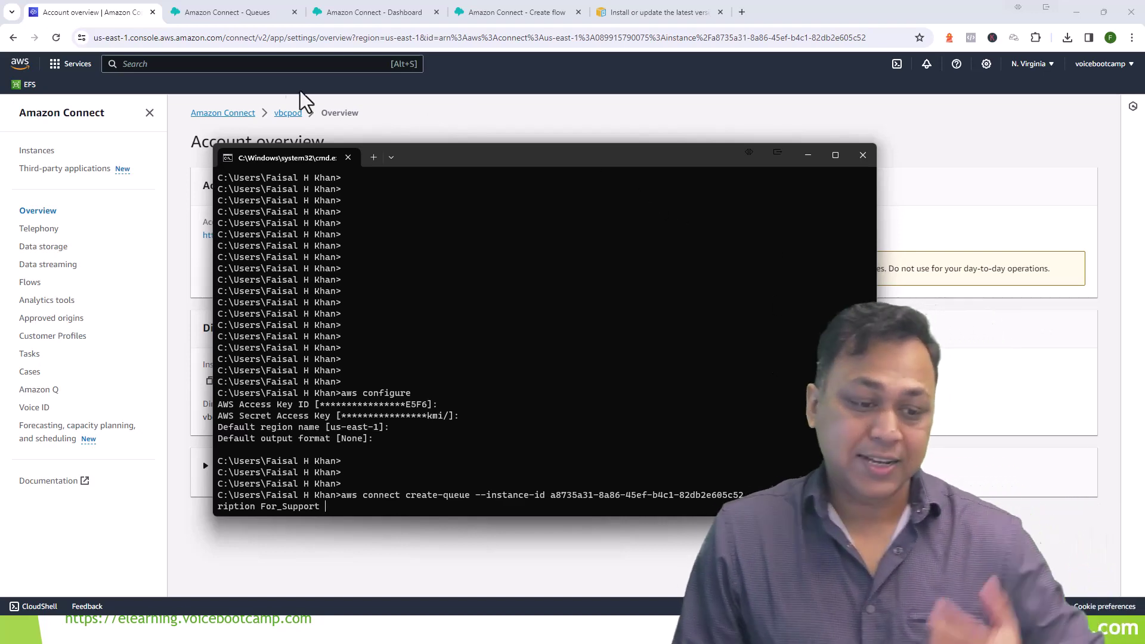
Step: Open EastCoast_OfficeHours from Routing > Hours of operation for editing
left_click(263, 14)
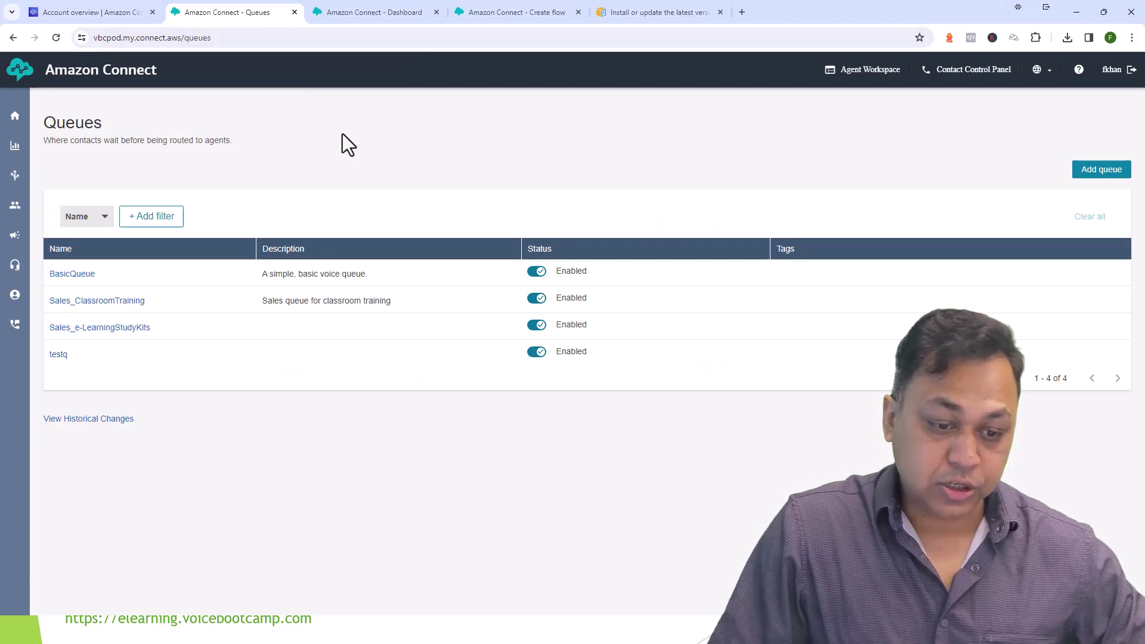
left_click(352, 18)
left_click(505, 17)
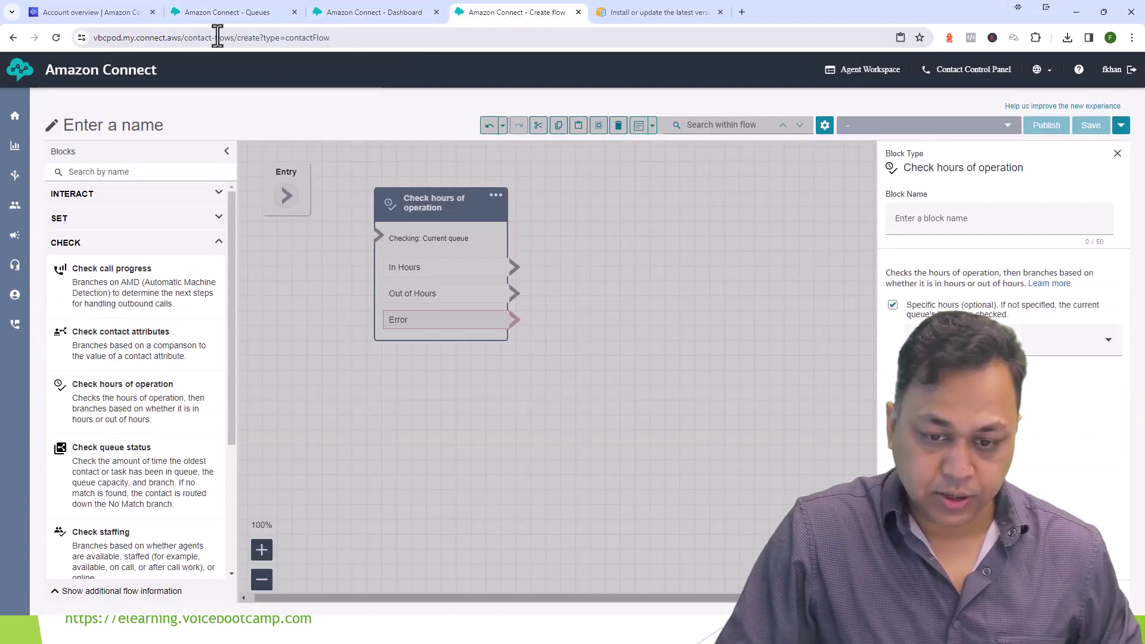
left_click(98, 17)
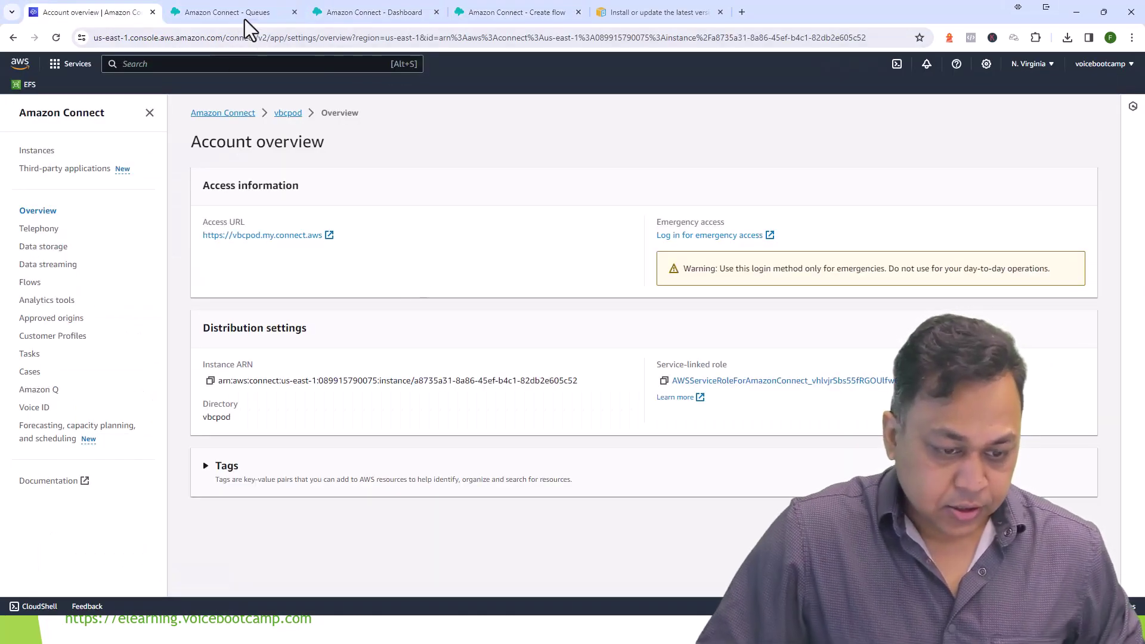
left_click(244, 18)
mouse_move(19, 210)
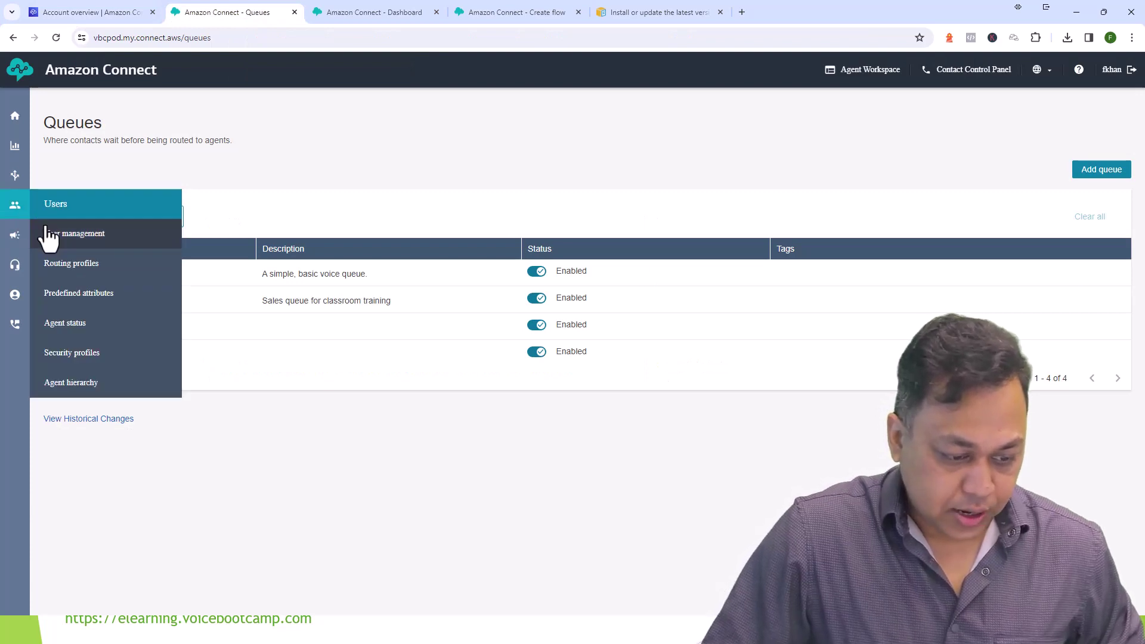
mouse_move(16, 176)
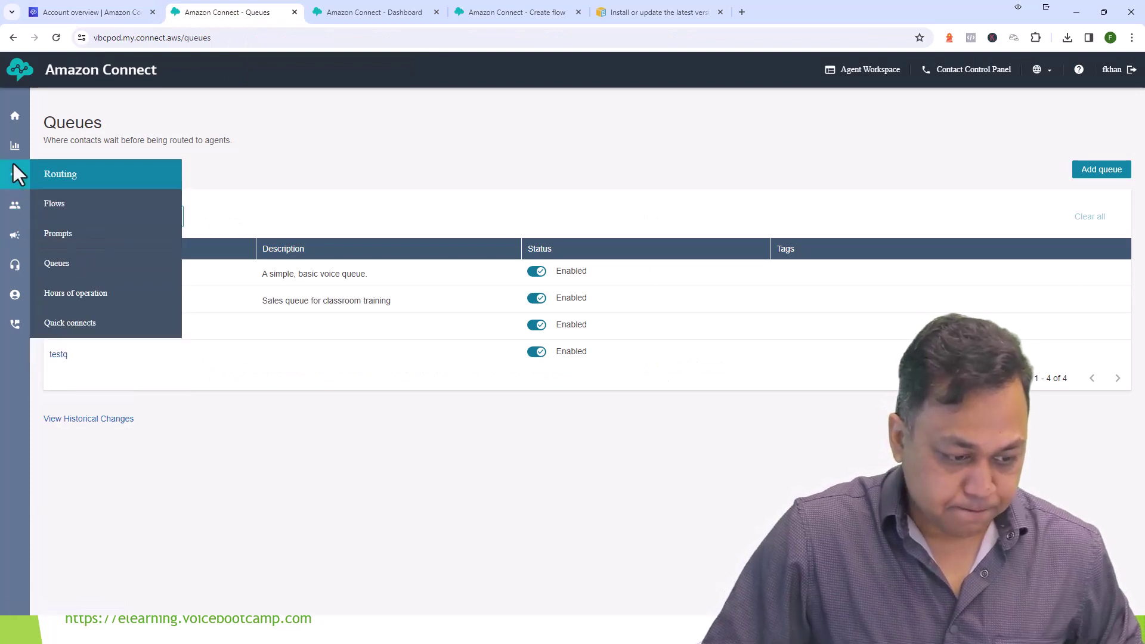
left_click(83, 301)
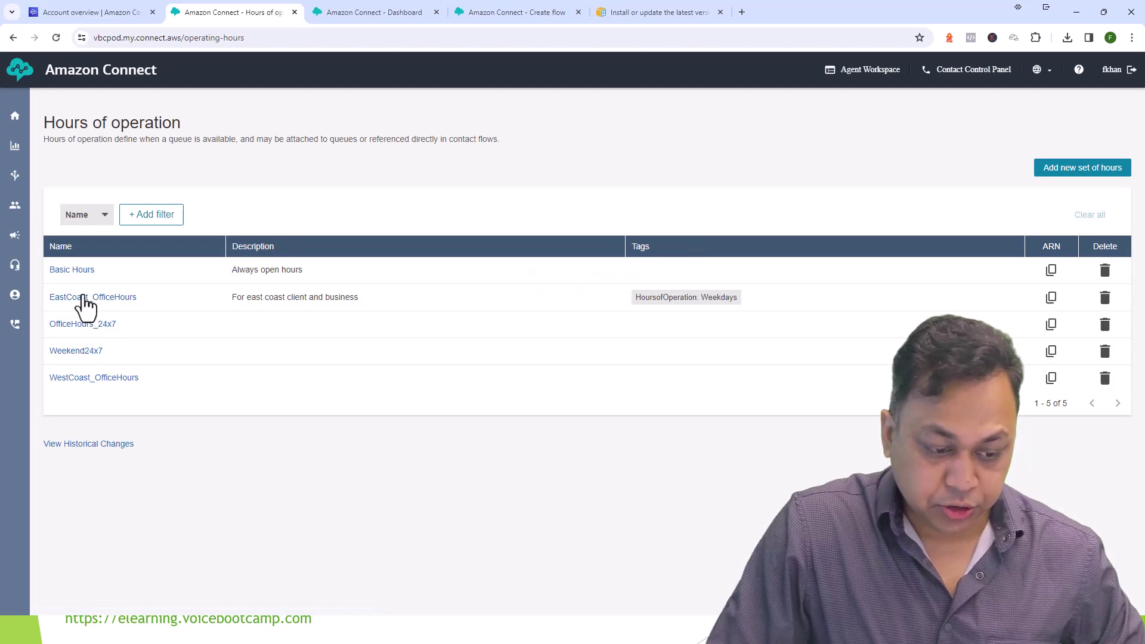
left_click(100, 298)
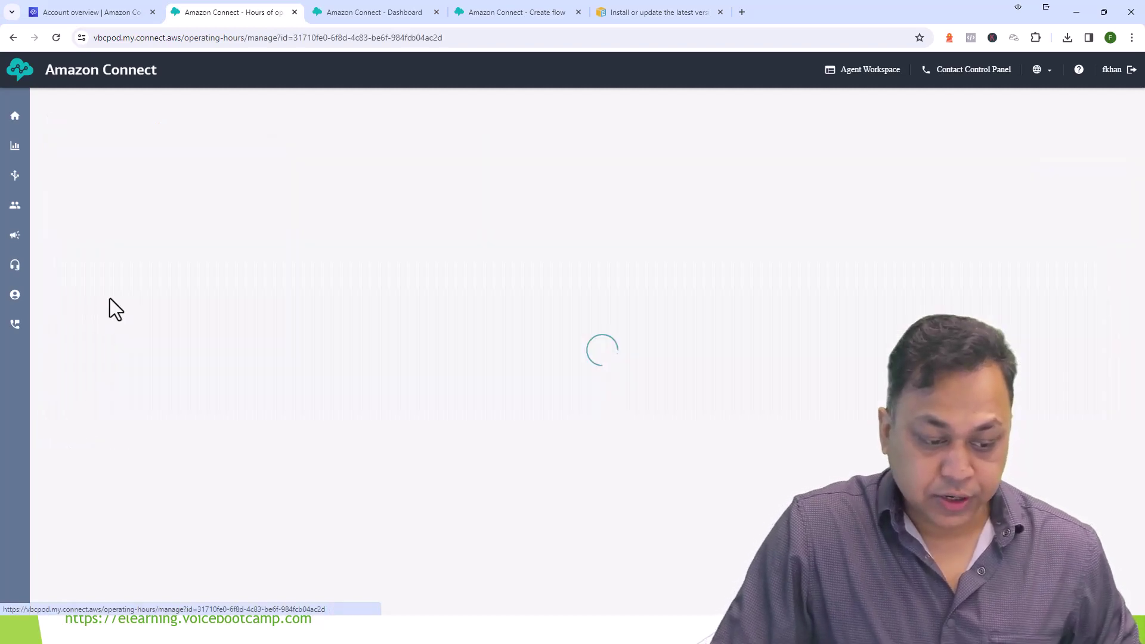
Step: Show additional information and copy the hours-of-operation ID from the end of the ARN
left_click_drag(56, 343, 174, 358)
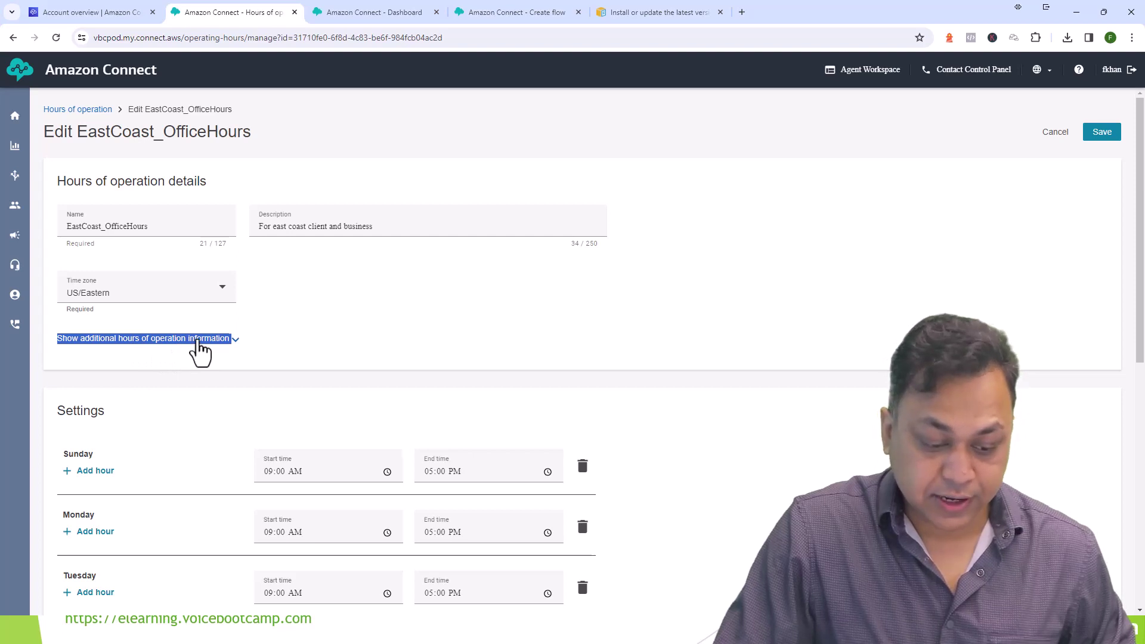
left_click(190, 339)
double_click(69, 359)
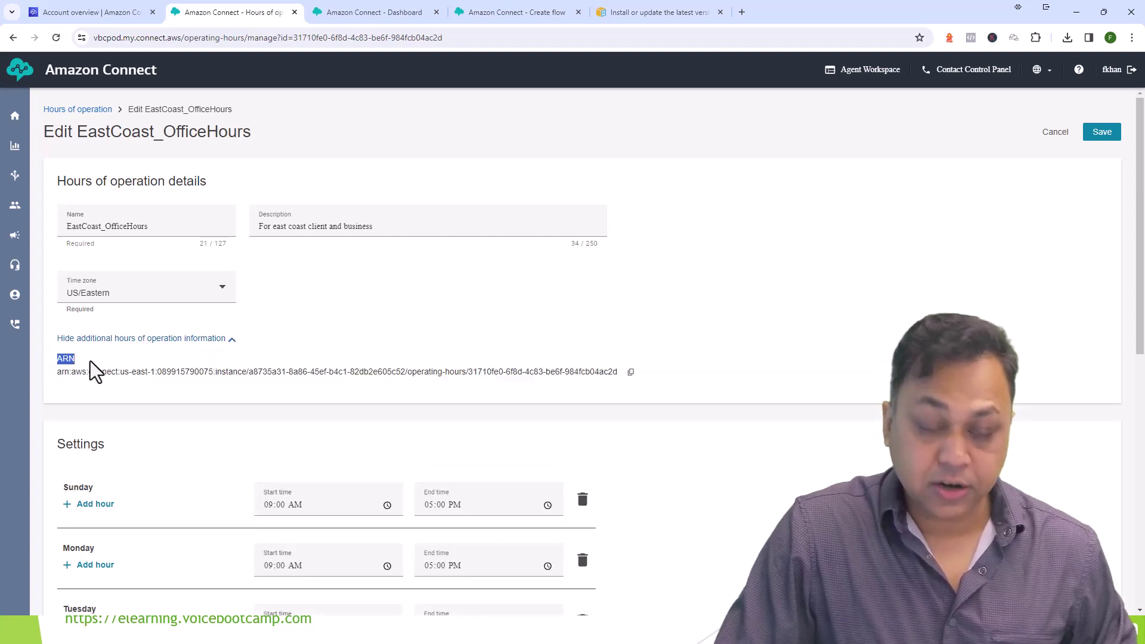
left_click_drag(621, 374, 463, 378)
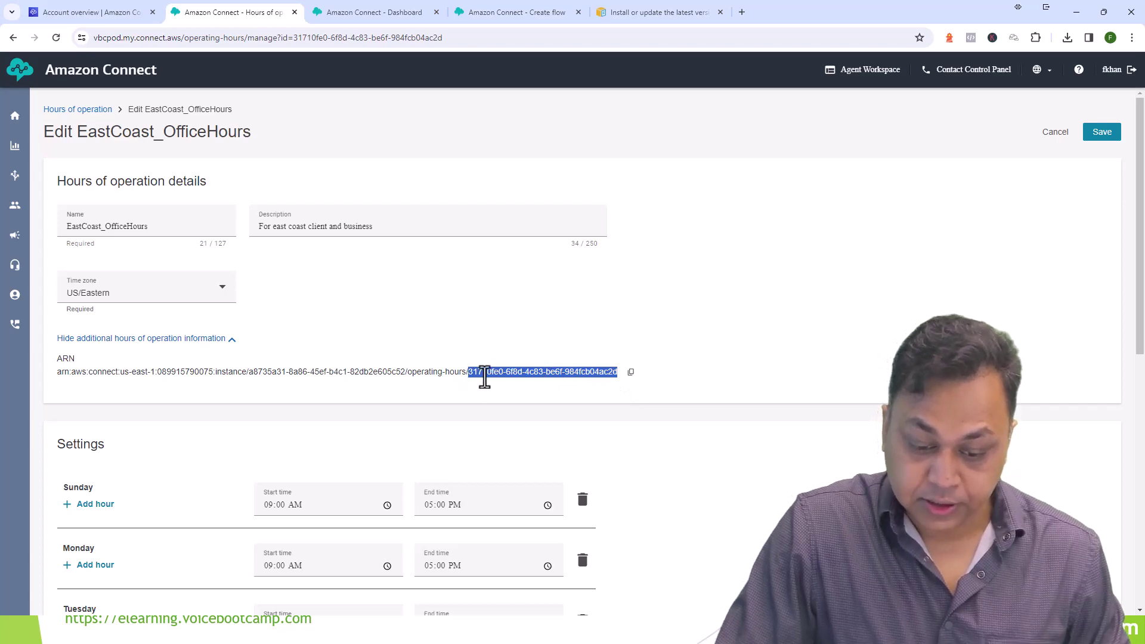
right_click(484, 382)
left_click(515, 391)
Step: Paste the EastCoast hours ID into the create-queue command and run it
key("alt+Tab")
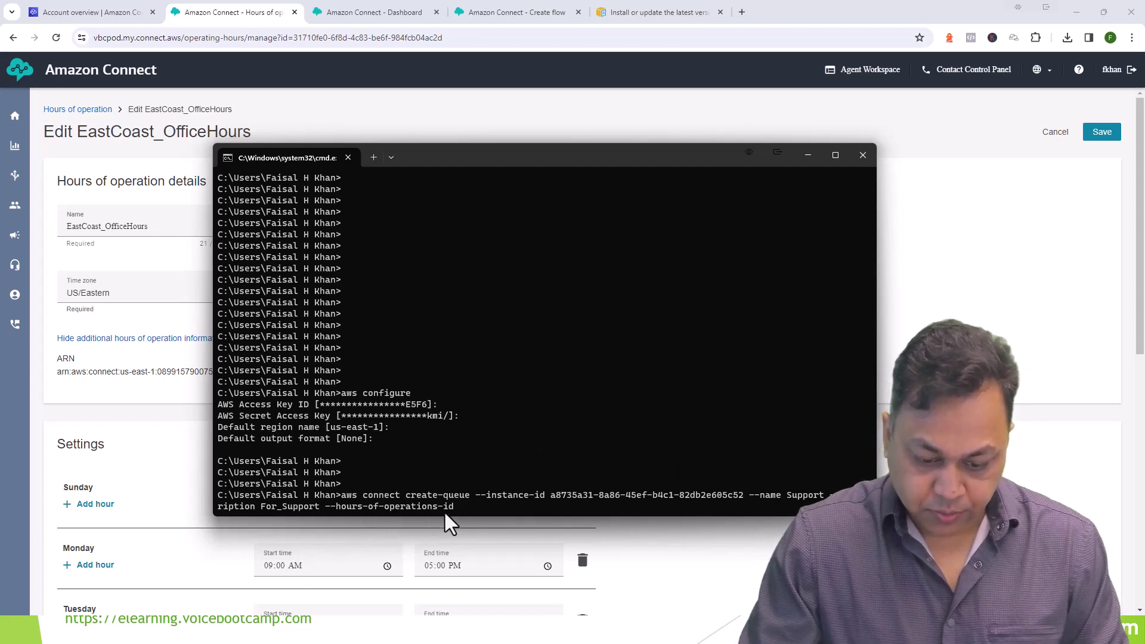
key("ctrl+v")
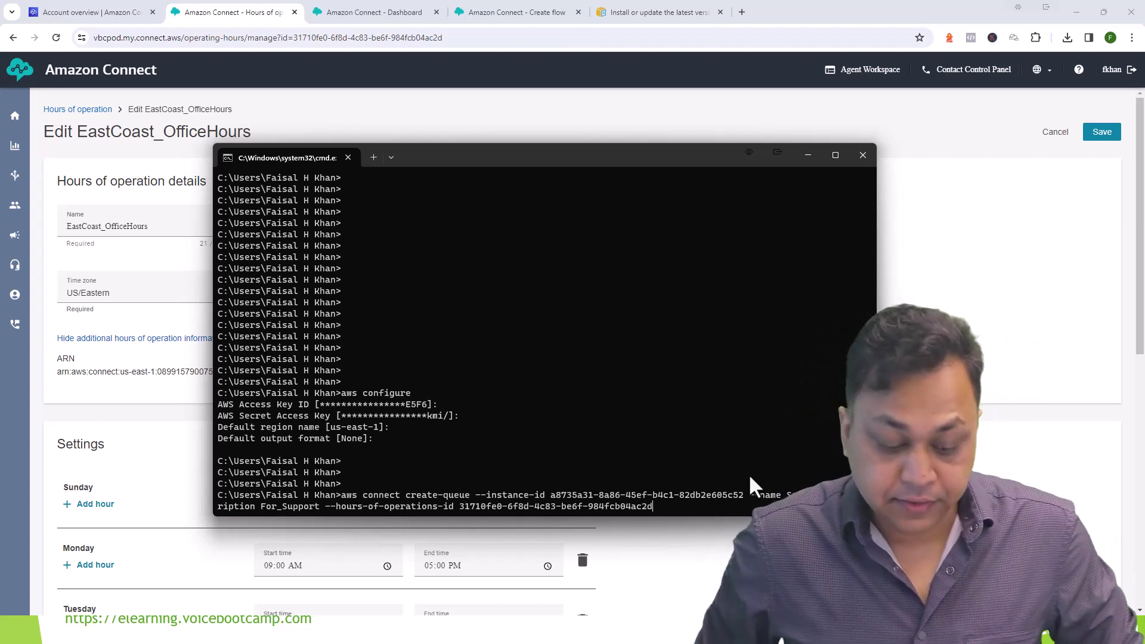
key("Return")
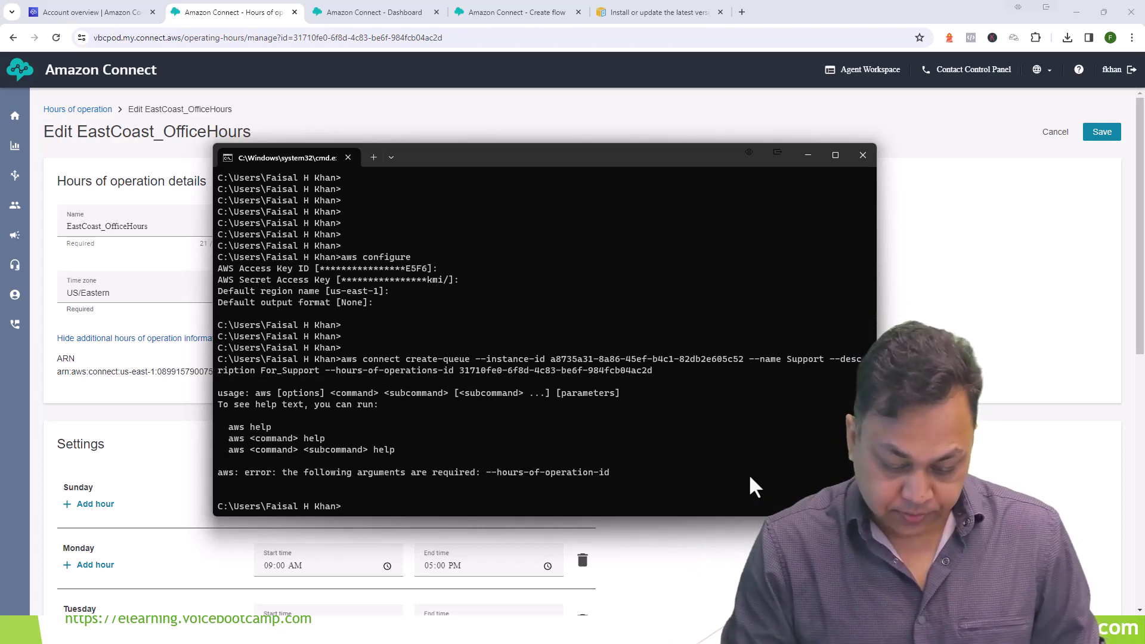
Step: Recall the create-queue command and correct its option name to --hours-of-operation-id
key("Return")
key("Return")
key("Return")
key("Up")
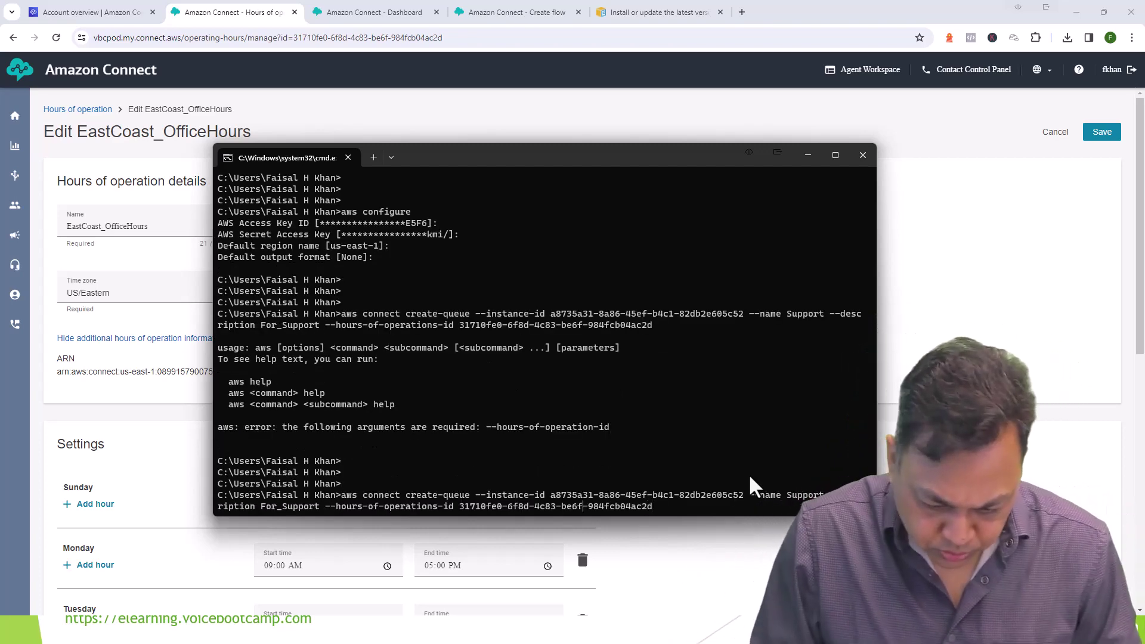
key("BackSpace")
key("BackSpace")
key("BackSpace")
key("BackSpace")
key("BackSpace")
key("BackSpace")
key("BackSpace")
key("BackSpace")
key("BackSpace")
key("BackSpace")
key("BackSpace")
key("BackSpace")
key("BackSpace")
key("BackSpace")
key("BackSpace")
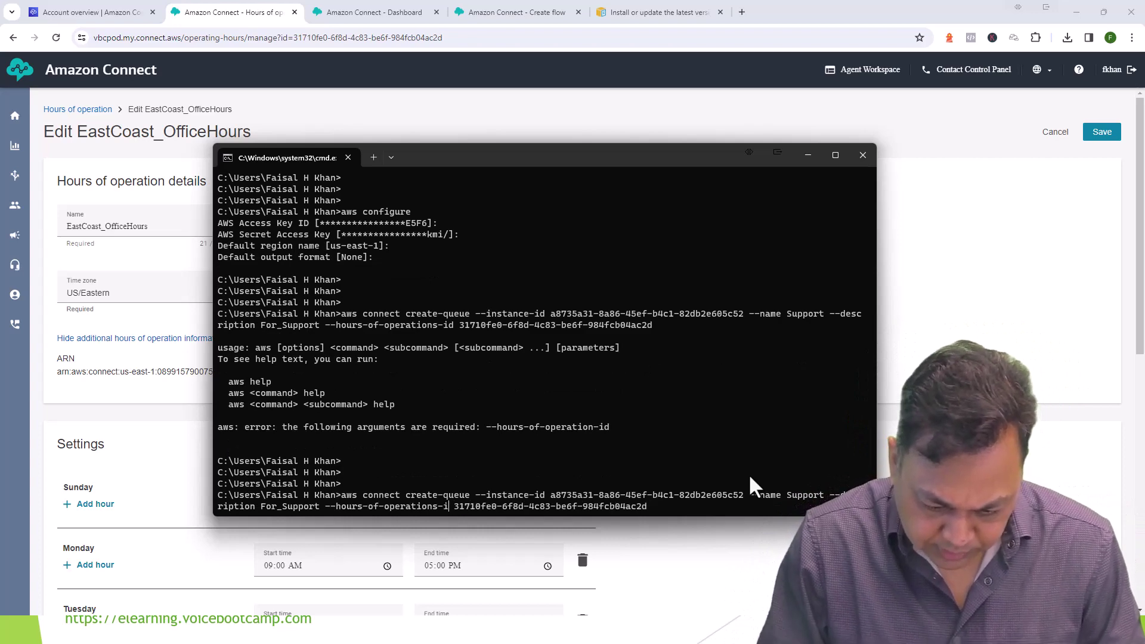
type("f-operation-id")
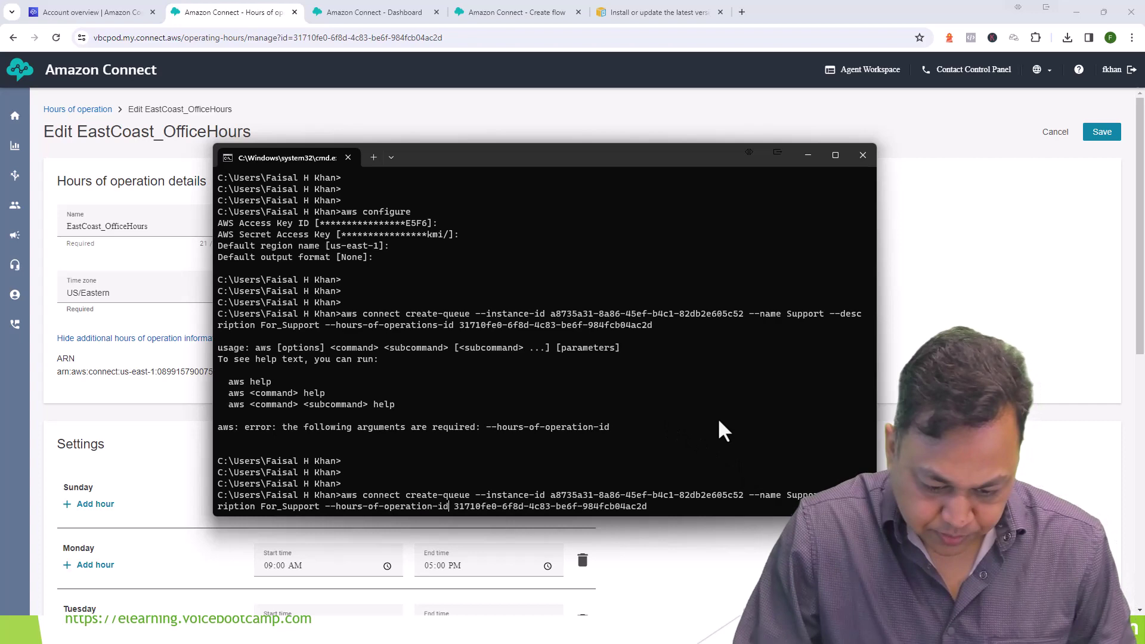
key("Left")
key("Left")
key("Left")
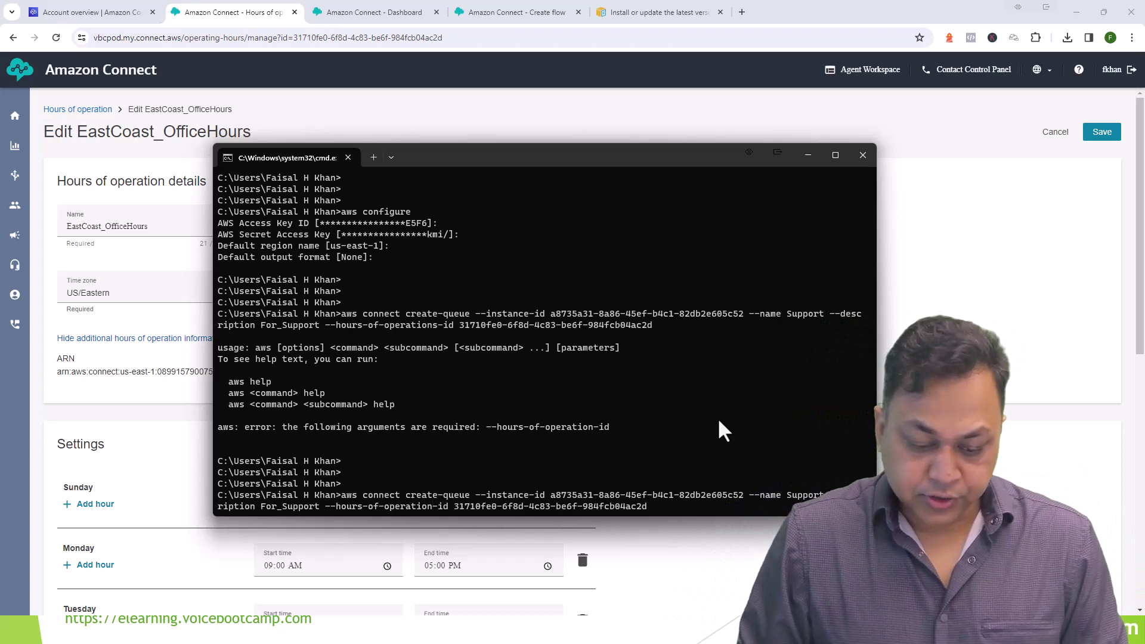
Step: Select the full corrected create-queue command and copy it
left_click_drag(657, 507, 348, 510)
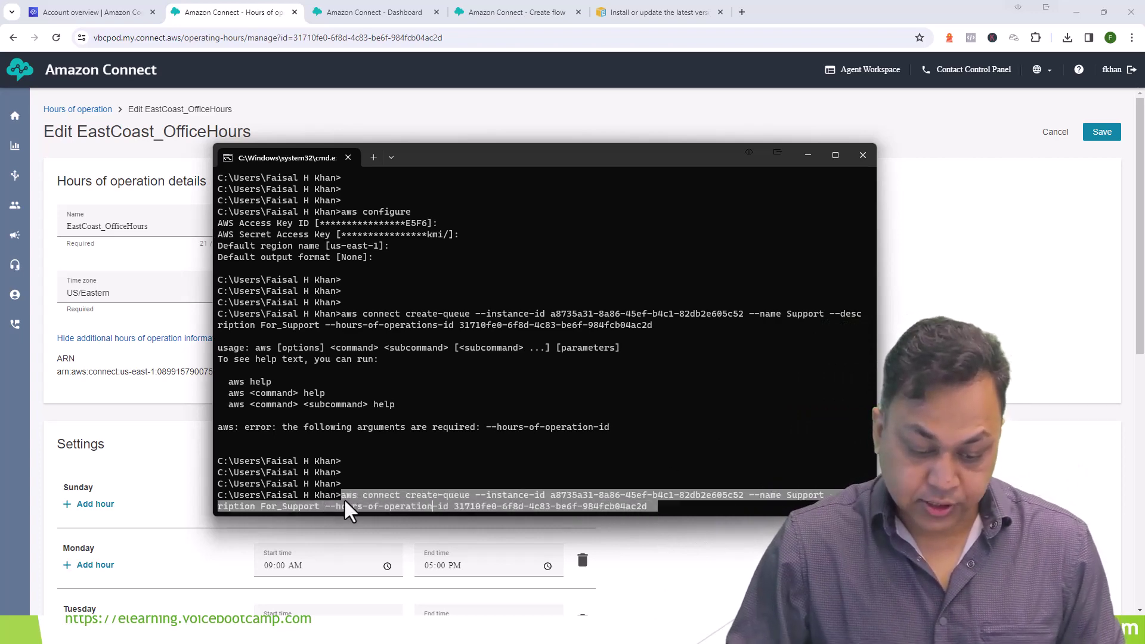
right_click(229, 160)
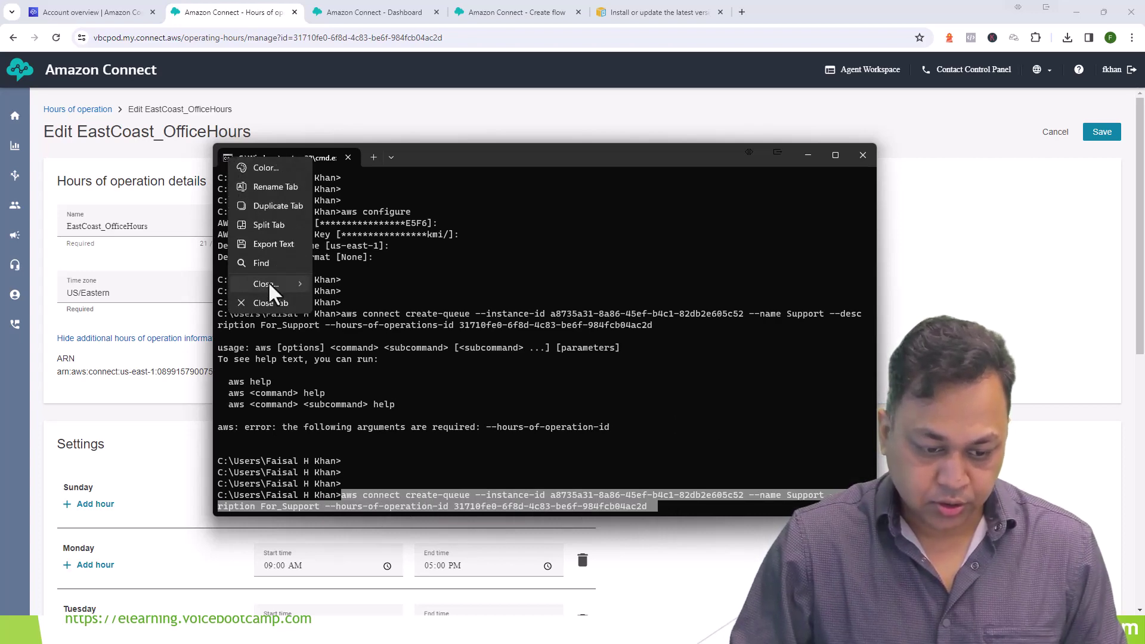
mouse_move(269, 281)
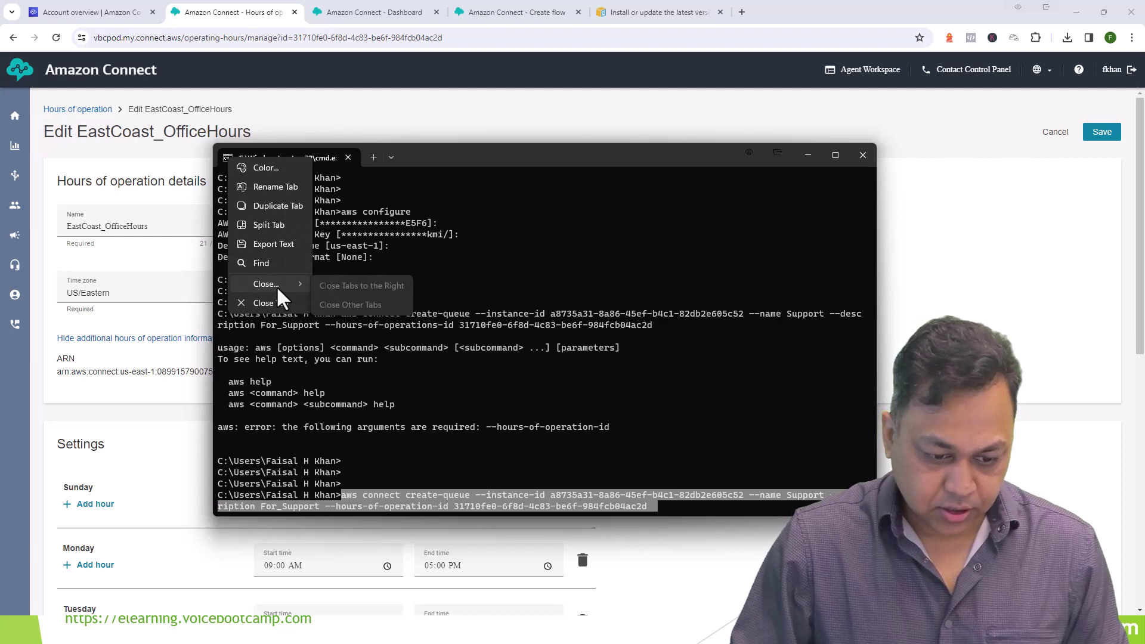
left_click(226, 162)
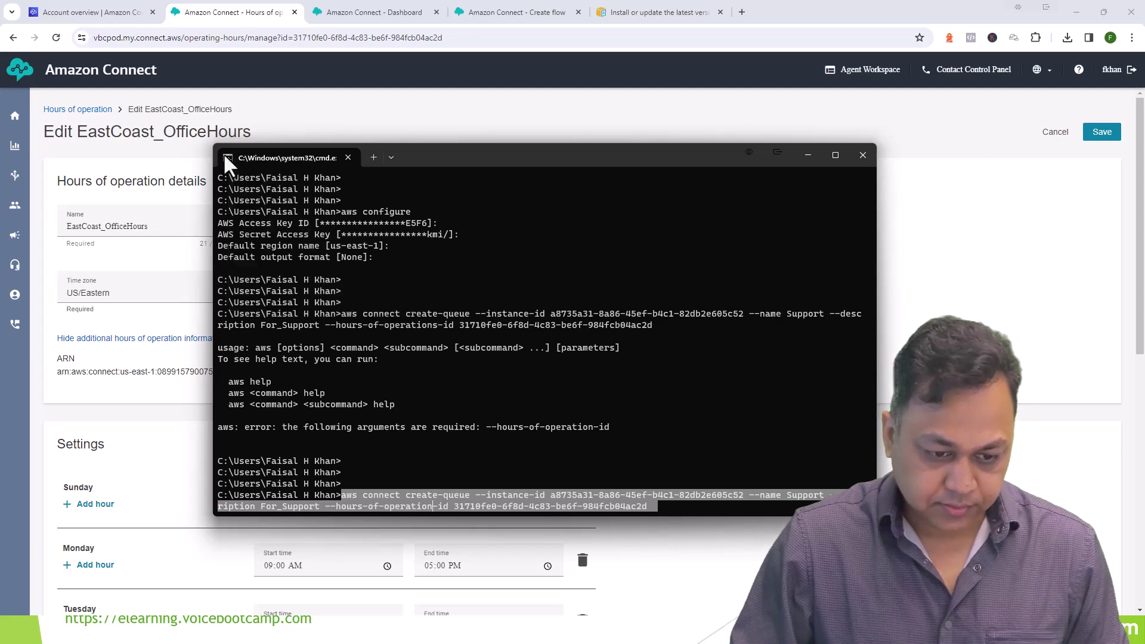
right_click(529, 497)
key("super")
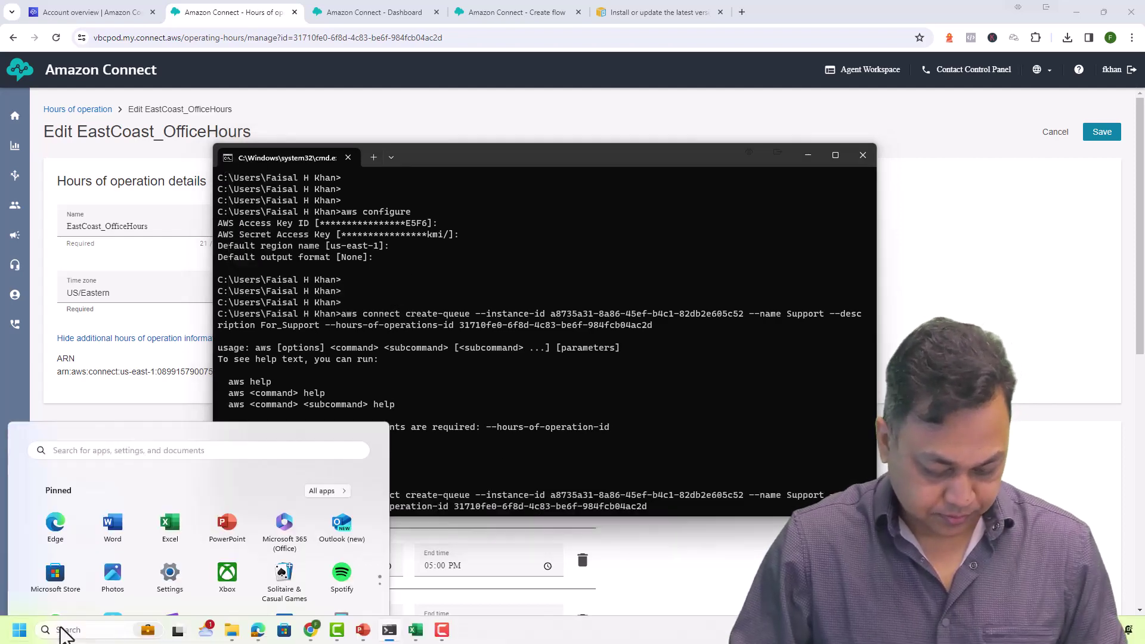
Step: Launch Notepad and paste the create-queue command into a new note
type("notepadf")
key("Return")
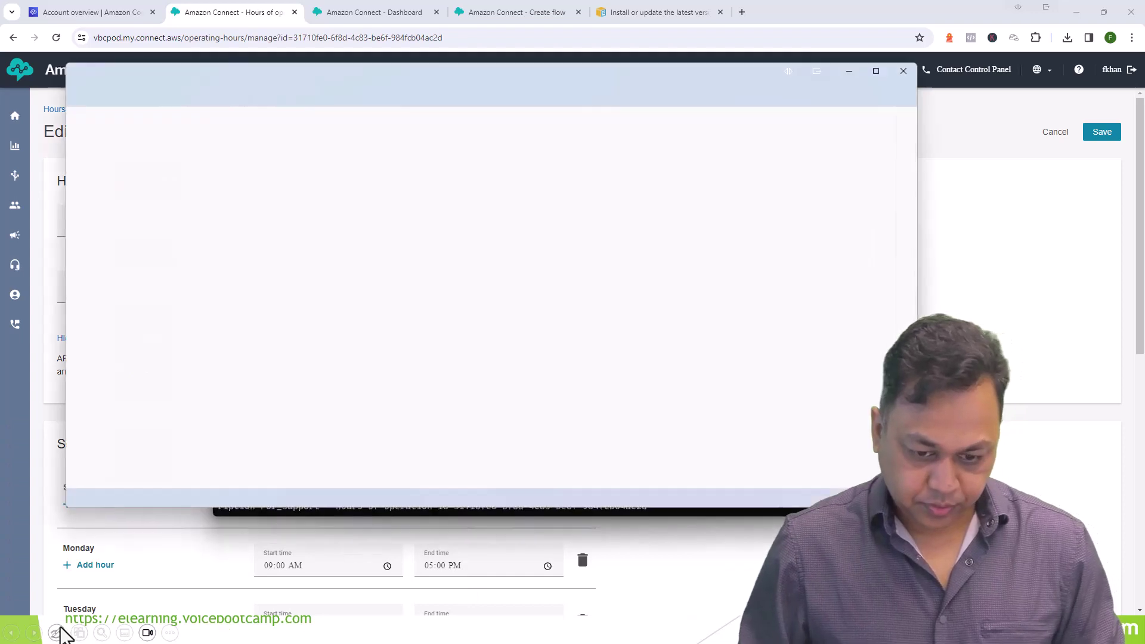
key("ctrl+v")
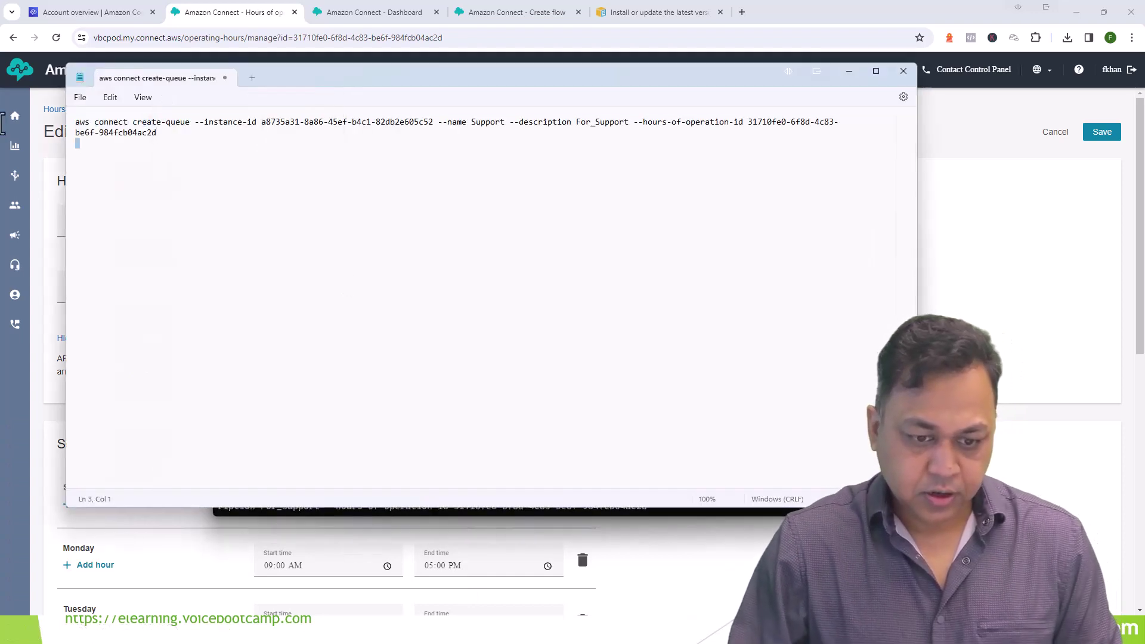
Step: Enlarge the note's font size from 11 to a bigger size
key("ctrl+a")
left_click(110, 97)
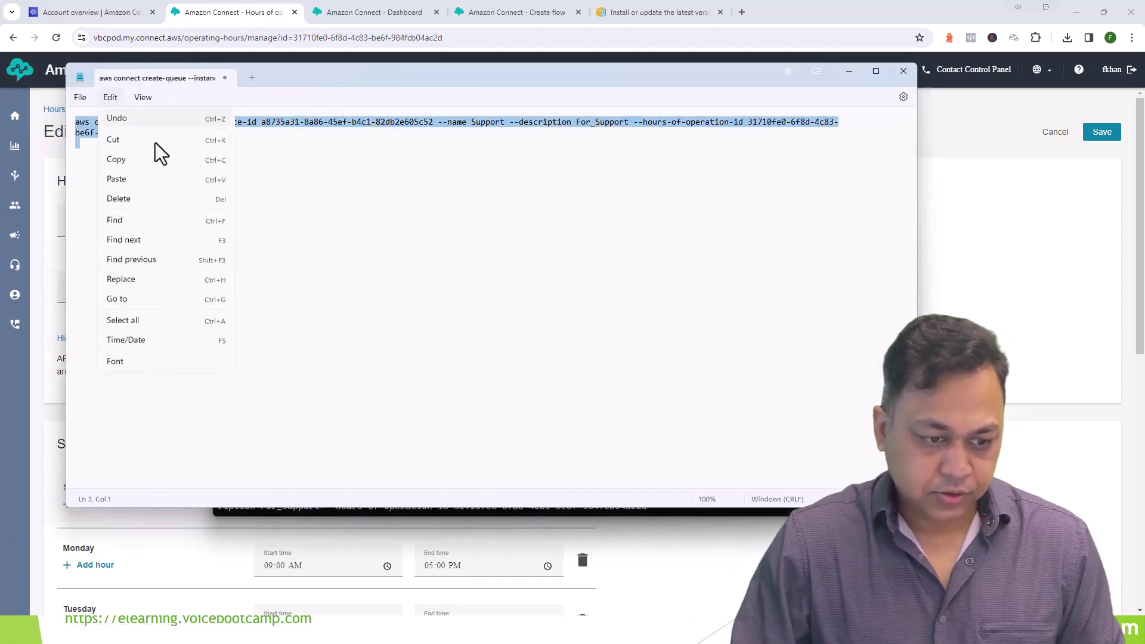
left_click(120, 362)
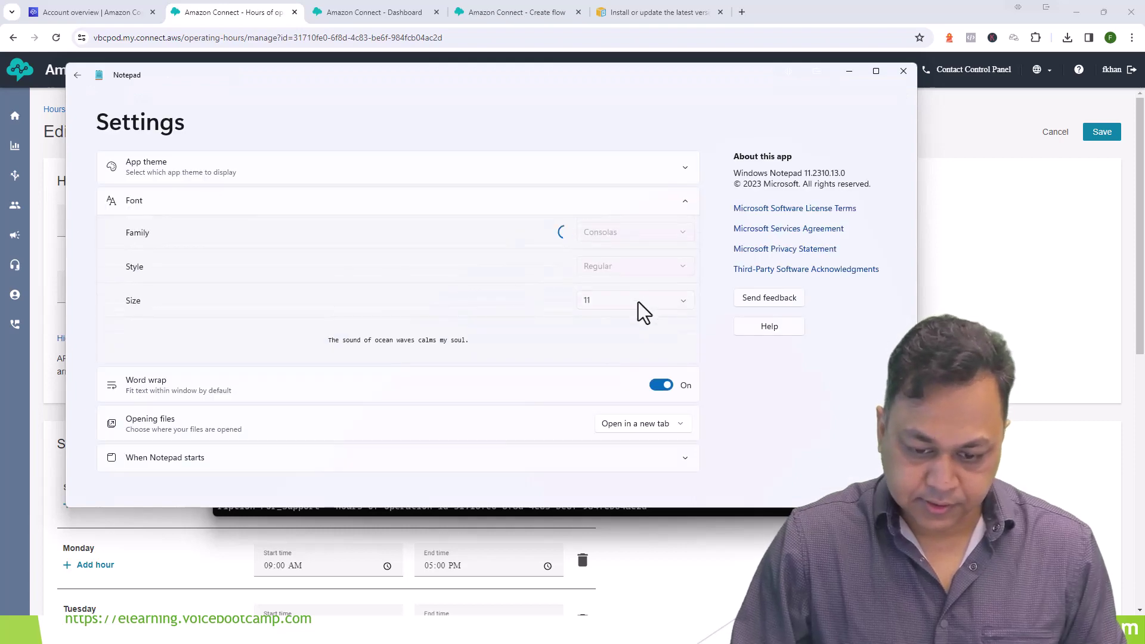
left_click(640, 303)
left_click(683, 305)
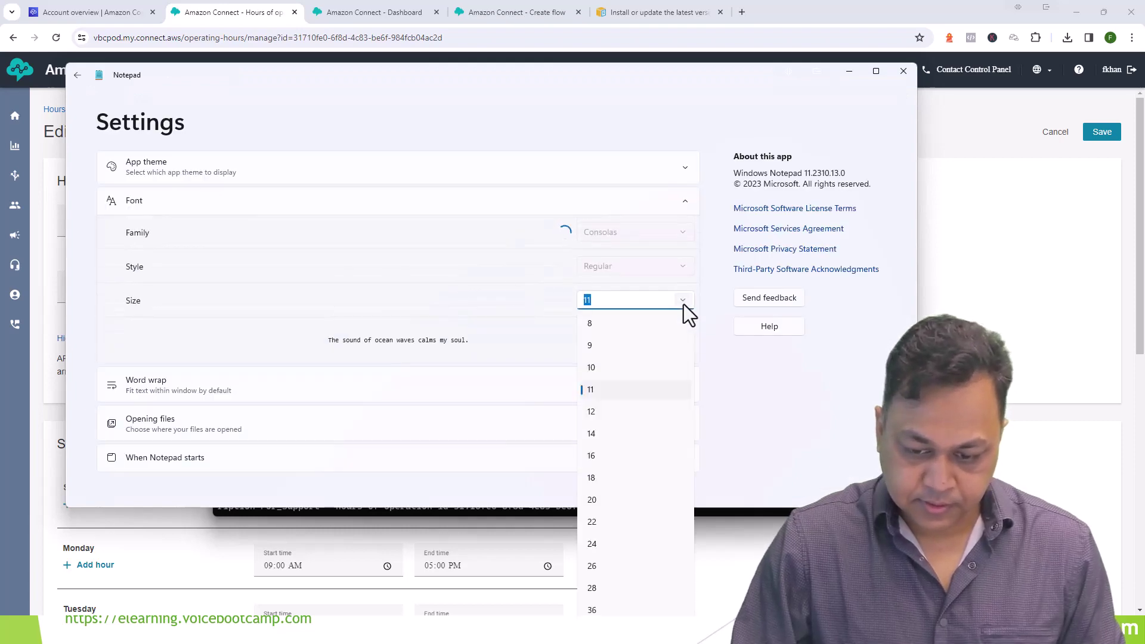
left_click(631, 471)
left_click(77, 74)
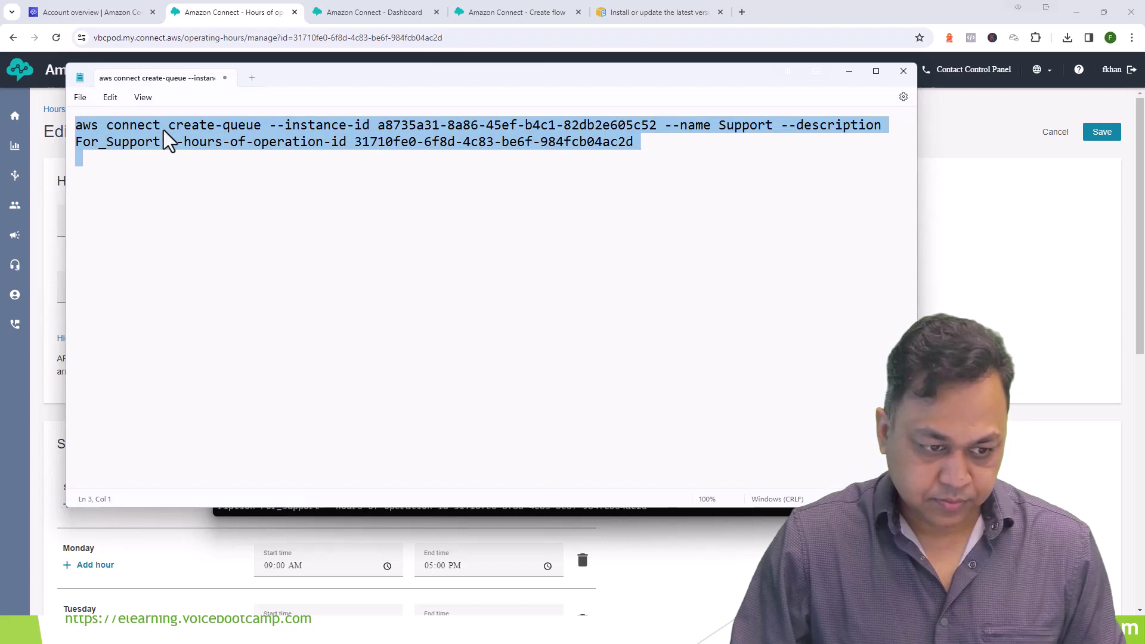
Step: Highlight the full create-queue command in the note to review it
left_click(401, 288)
left_click_drag(679, 150, 223, 124)
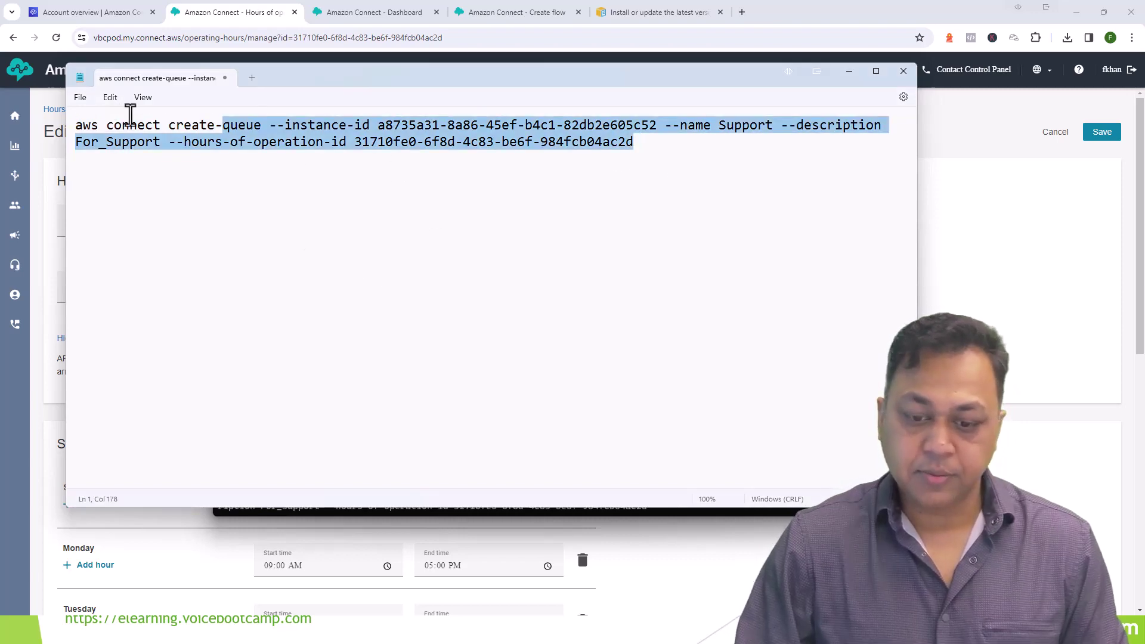
left_click_drag(130, 114, 77, 123)
left_click(484, 299)
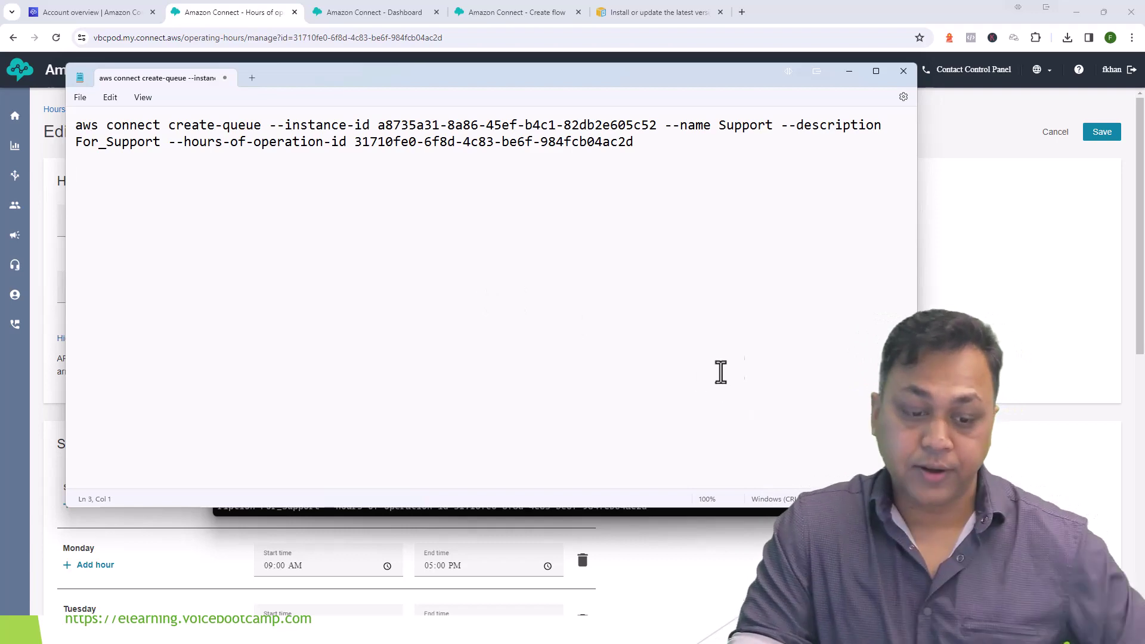
Step: Copy the hours-of-operation ID 31710fe0-6f8d-4c83-be6f-984fcb04ac2d from the ARN on the edit page
left_click(970, 301)
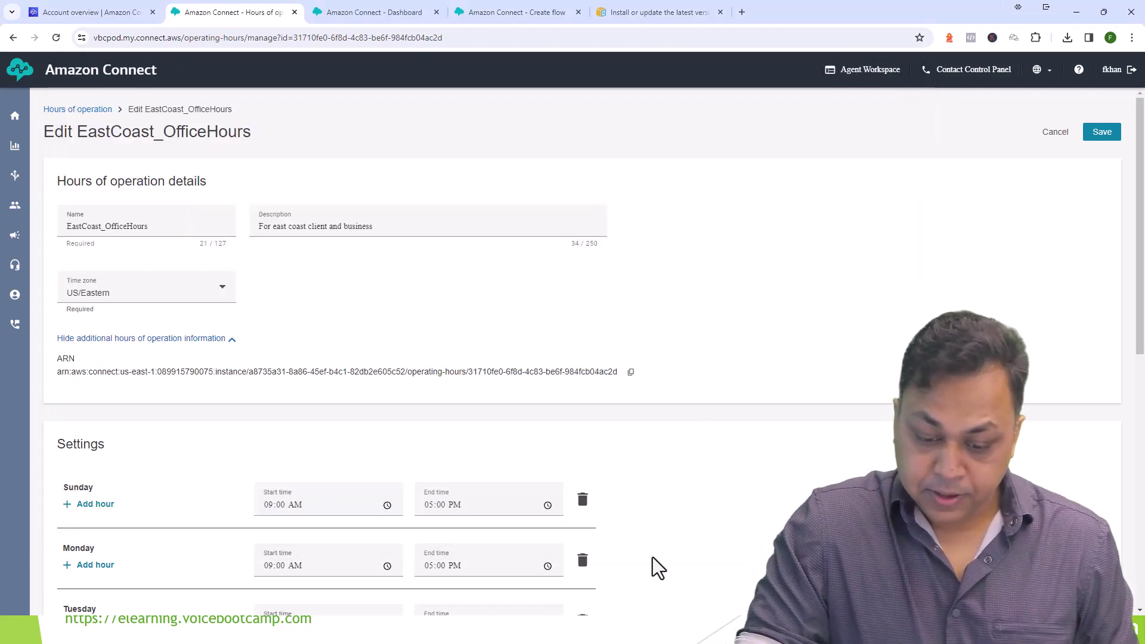
key("super+Tab")
left_click(602, 186)
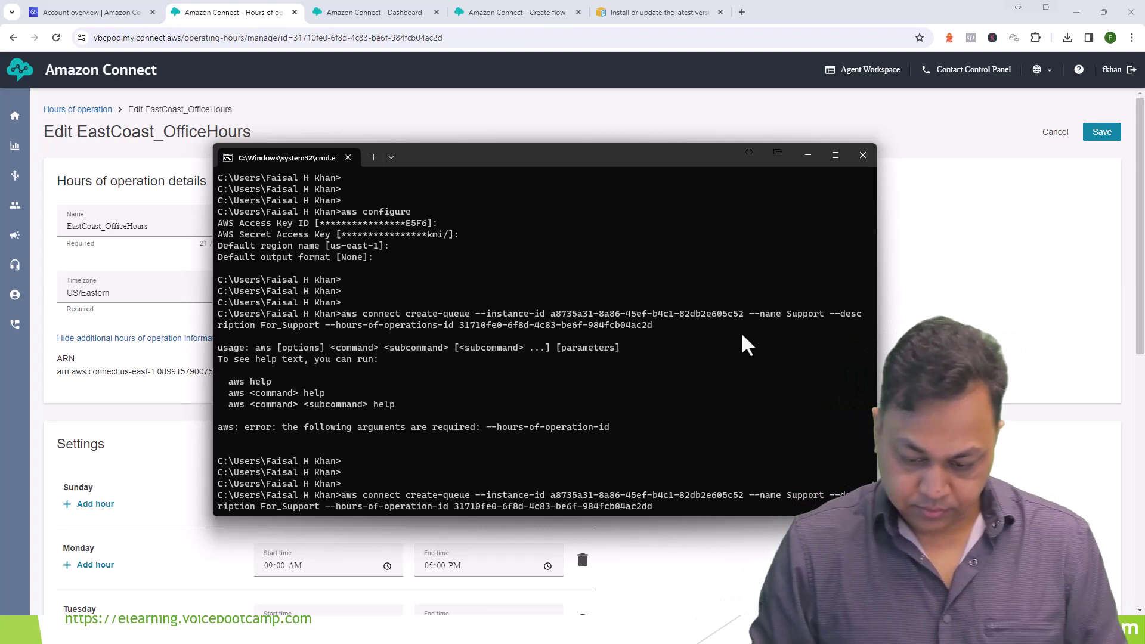
left_click(202, 391)
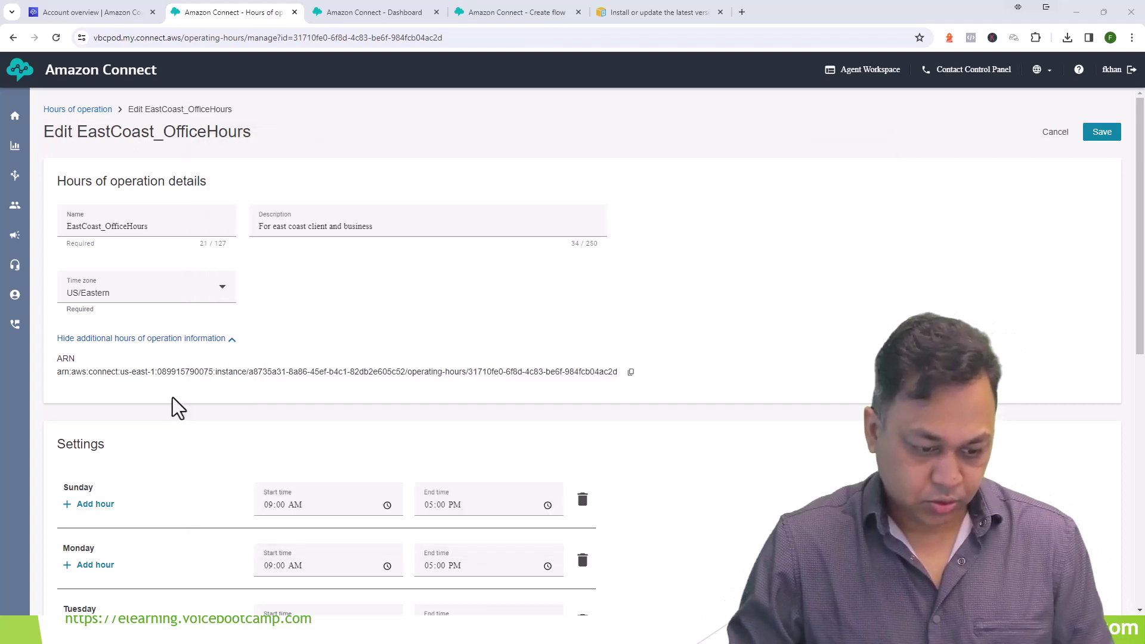
left_click_drag(618, 373, 463, 377)
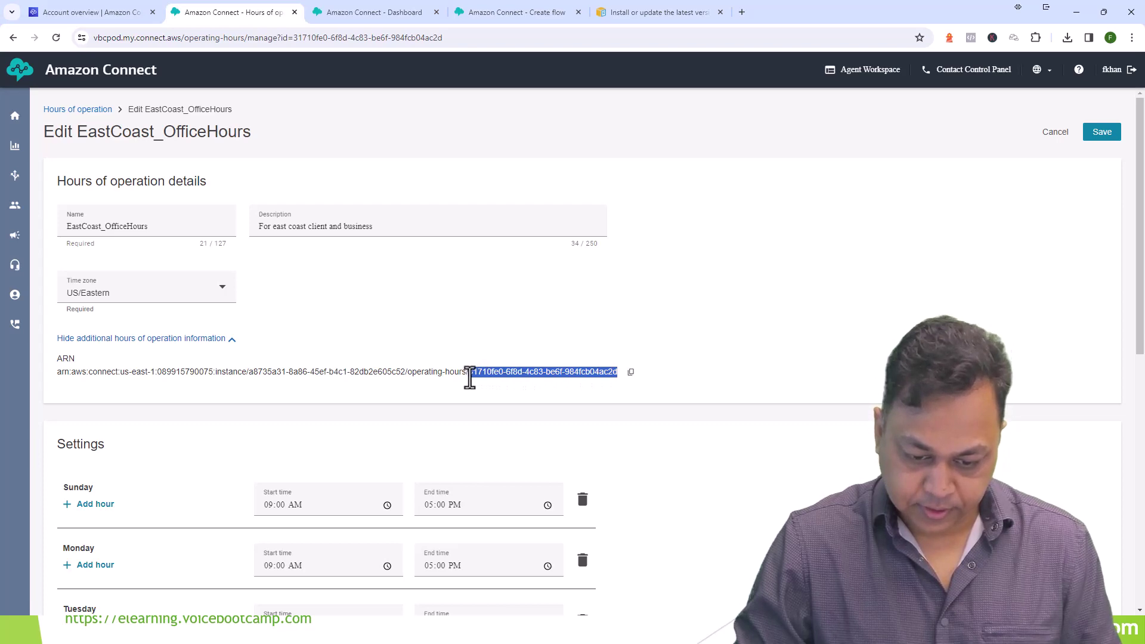
right_click(507, 376)
left_click(517, 385)
Step: Replace the old ID at the end of the create-queue command with the copied ID
key("alt+Tab")
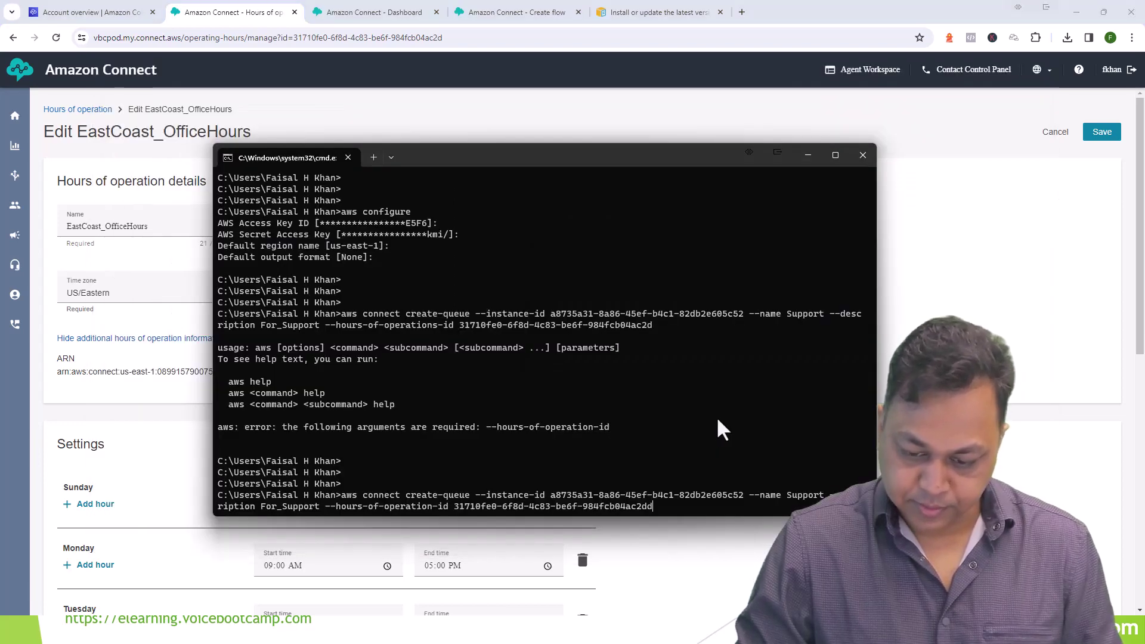
key("BackSpace")
key("BackSpace")
key("BackSpace")
key("BackSpace")
key("BackSpace")
key("BackSpace")
key("BackSpace")
key("BackSpace")
key("BackSpace")
key("BackSpace")
key("BackSpace")
key("BackSpace")
key("BackSpace")
key("BackSpace")
key("BackSpace")
key("BackSpace")
key("BackSpace")
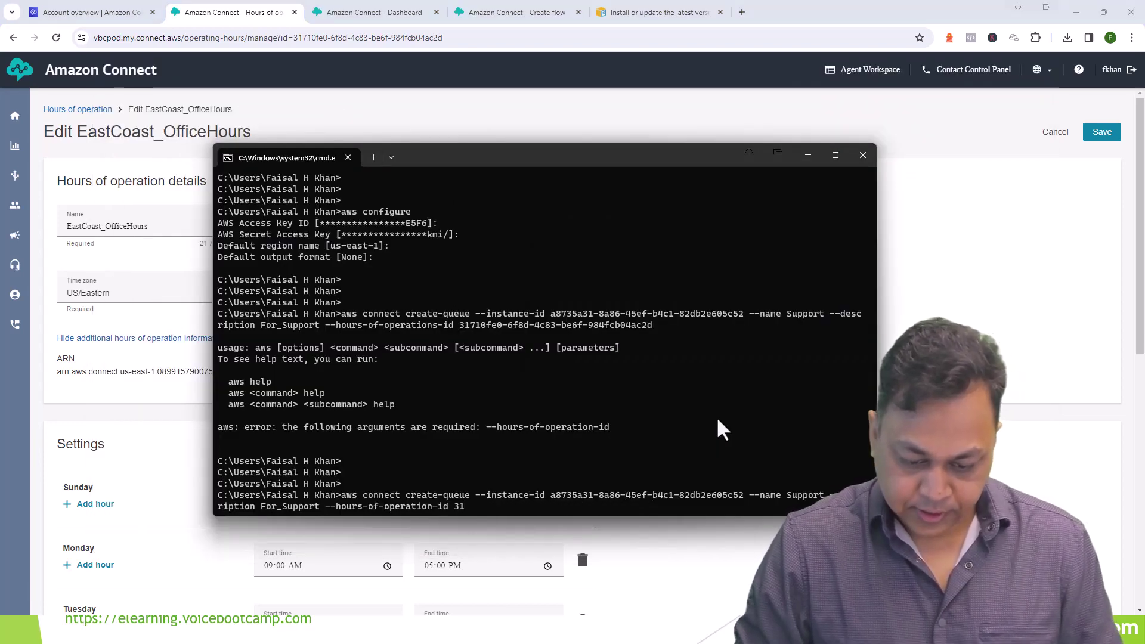
key("ctrl+v")
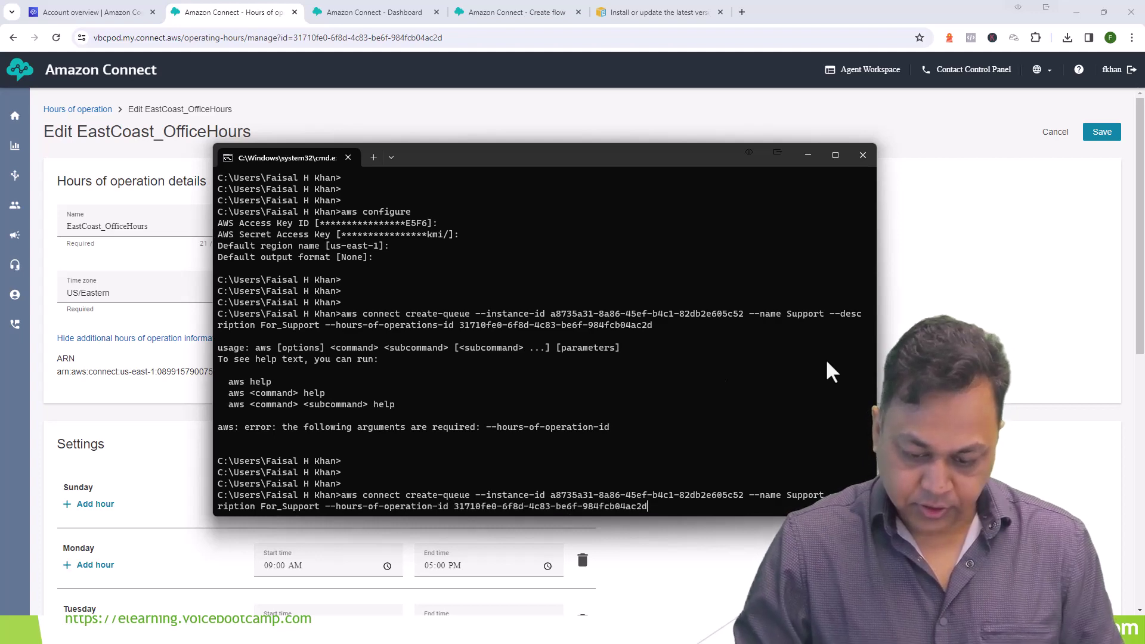
key("alt+Tab")
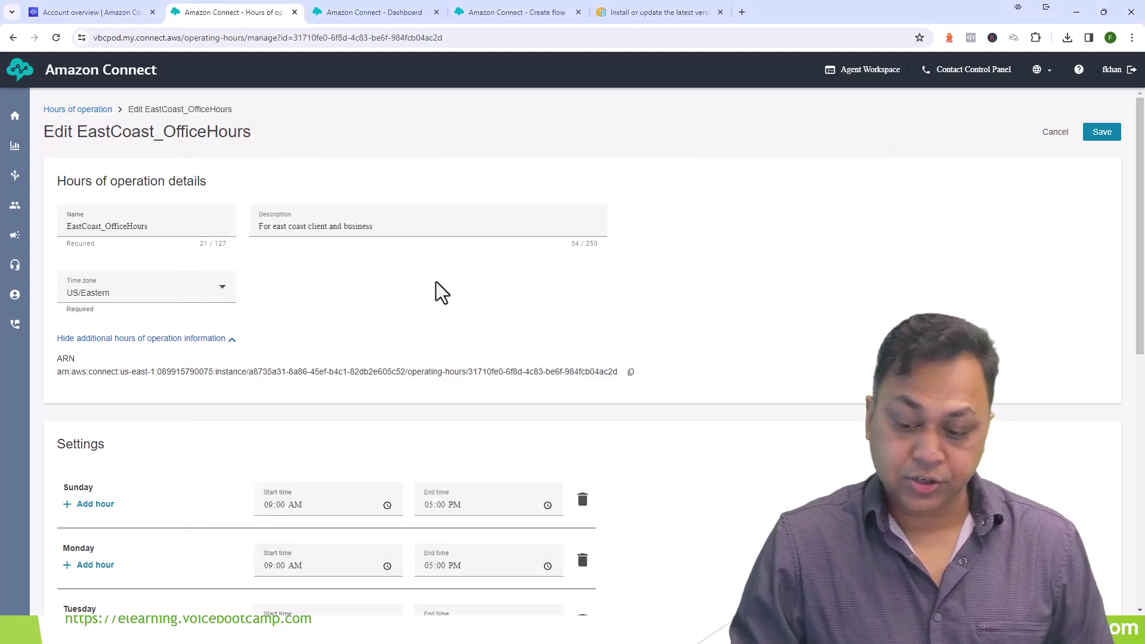
mouse_move(15, 185)
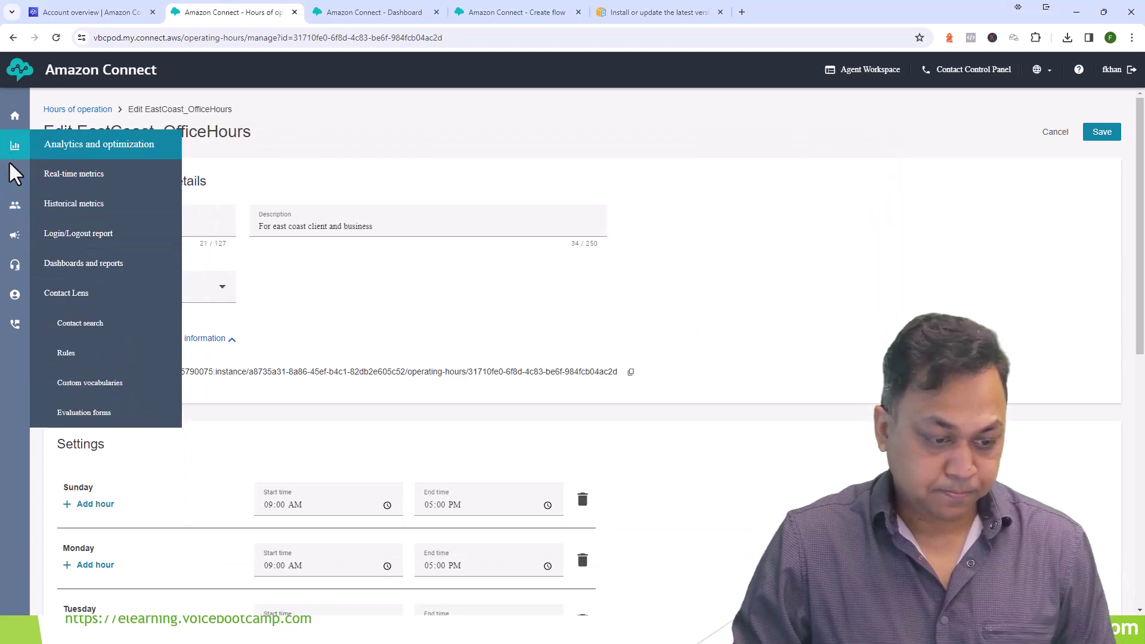
Step: Run the Support create-queue command and review its JSON output
left_click(68, 265)
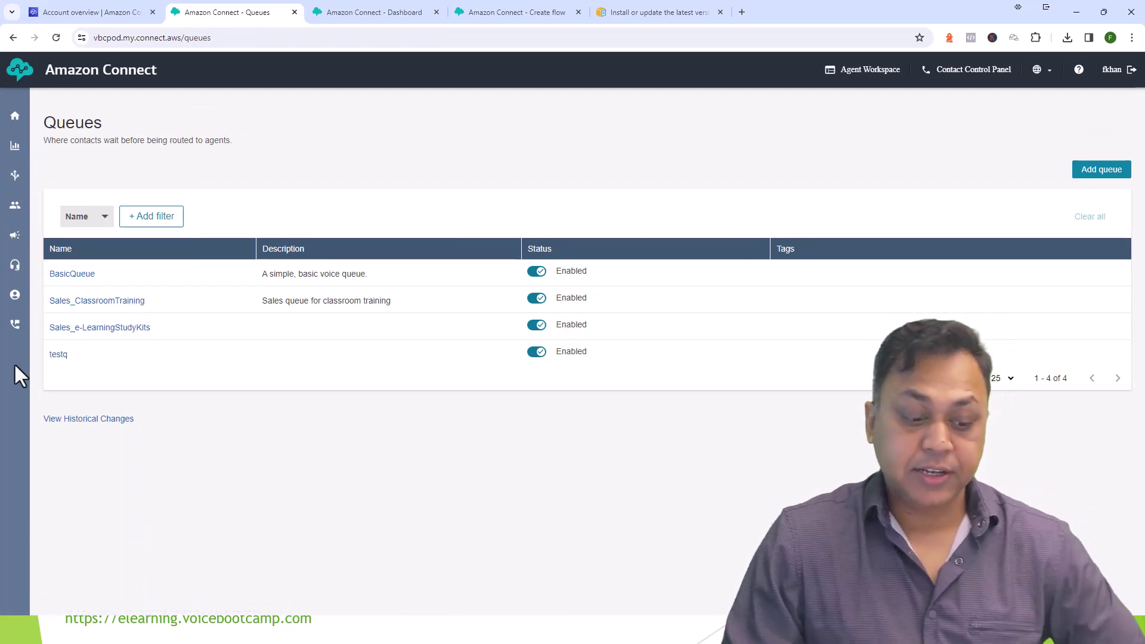
left_click(57, 39)
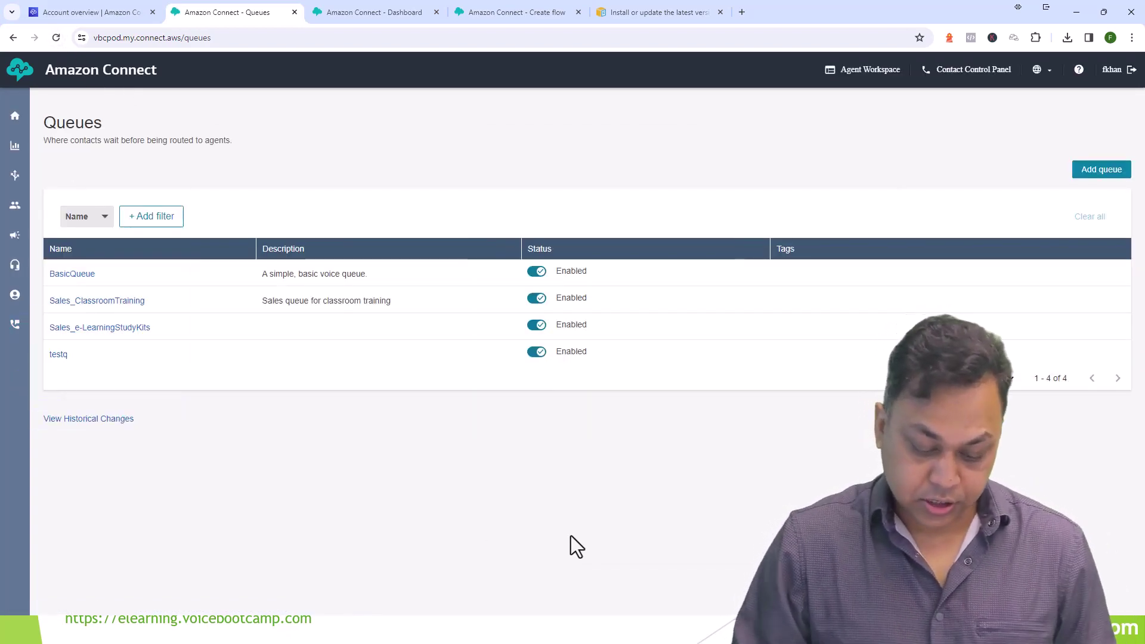
key("alt+Tab")
key("Return")
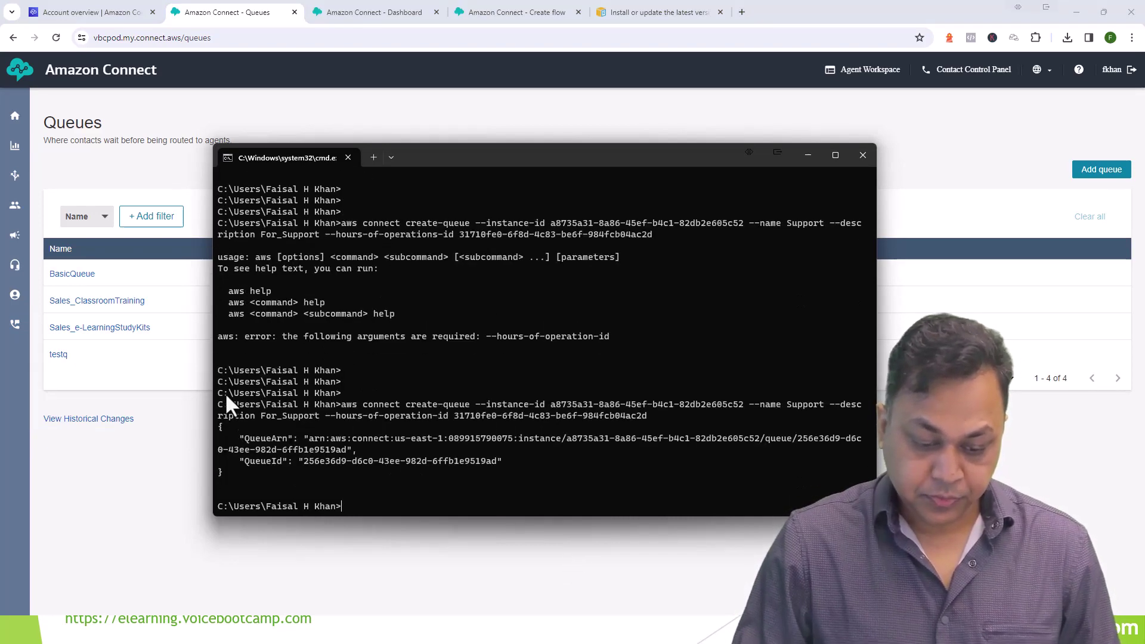
left_click_drag(252, 415, 519, 481)
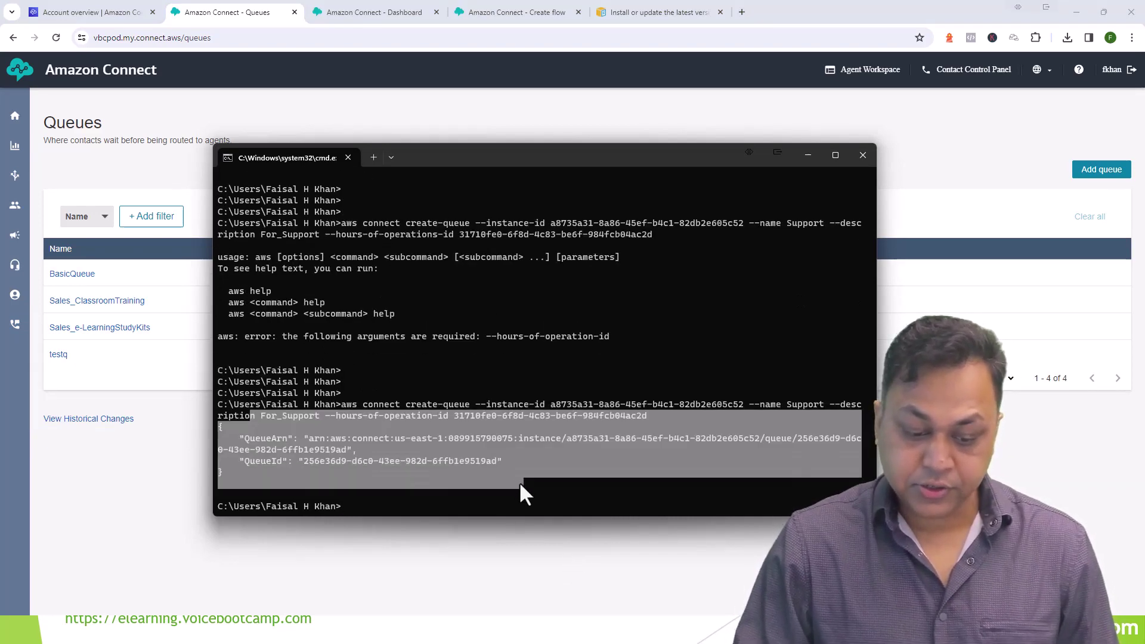
left_click(352, 477)
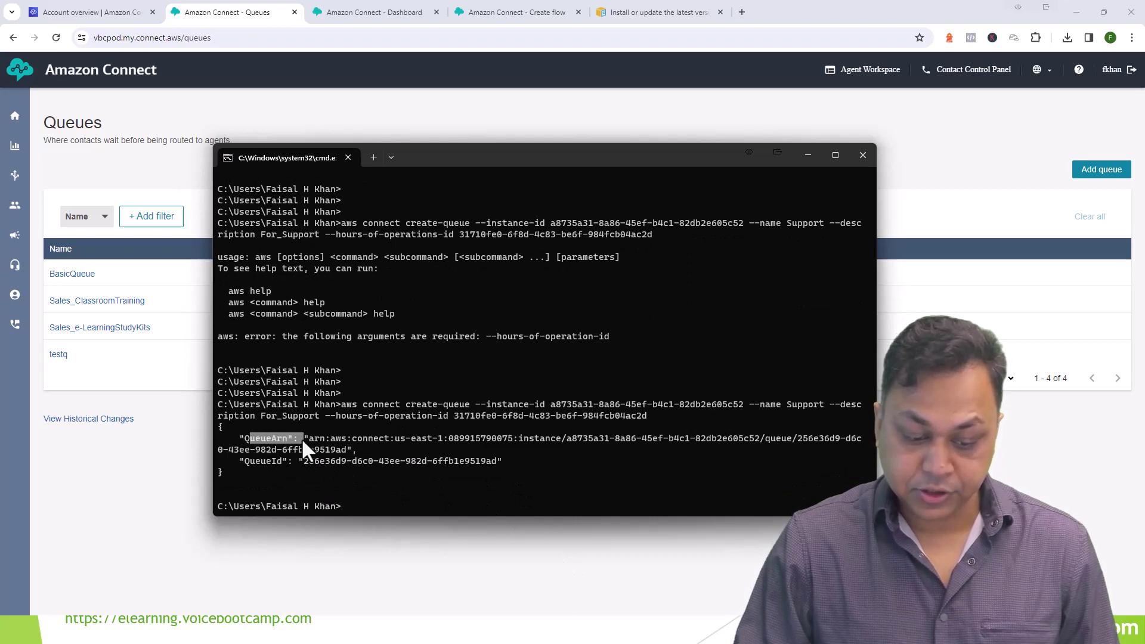
Step: Select the new Support queue's ID and refresh the Queues list to show it
left_click_drag(505, 463, 427, 464)
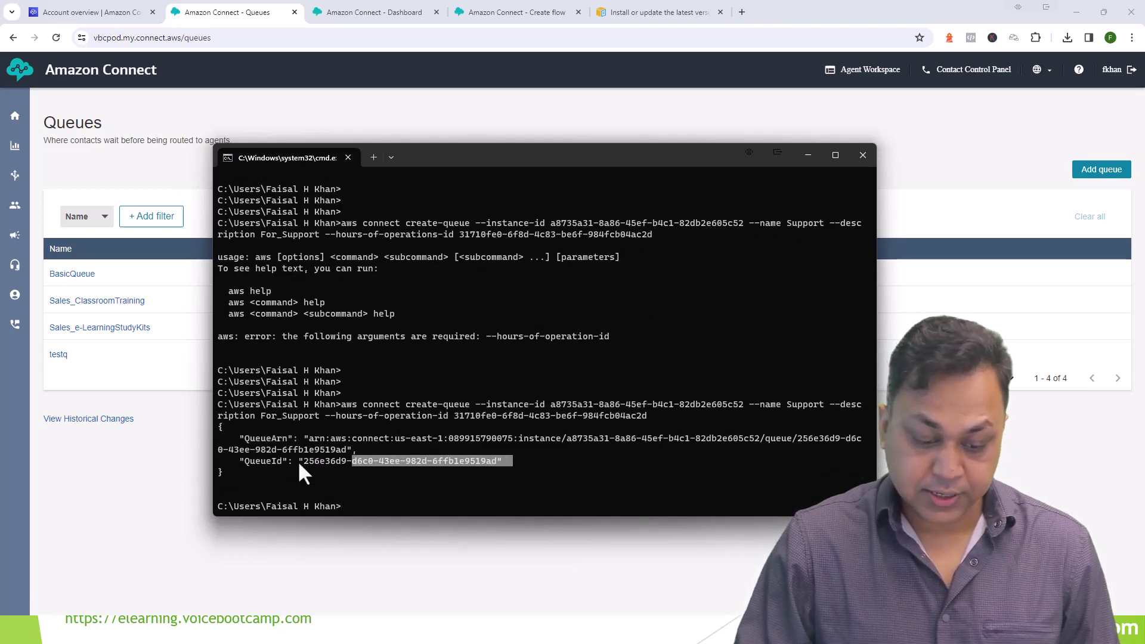
left_click_drag(301, 460, 419, 466)
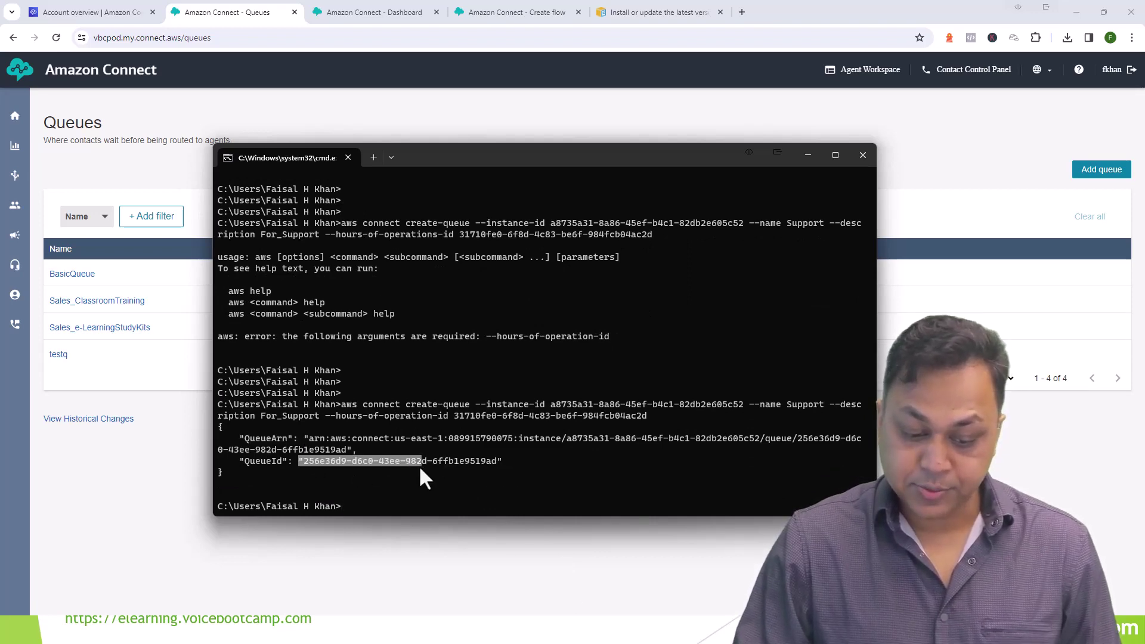
left_click(615, 594)
left_click(56, 37)
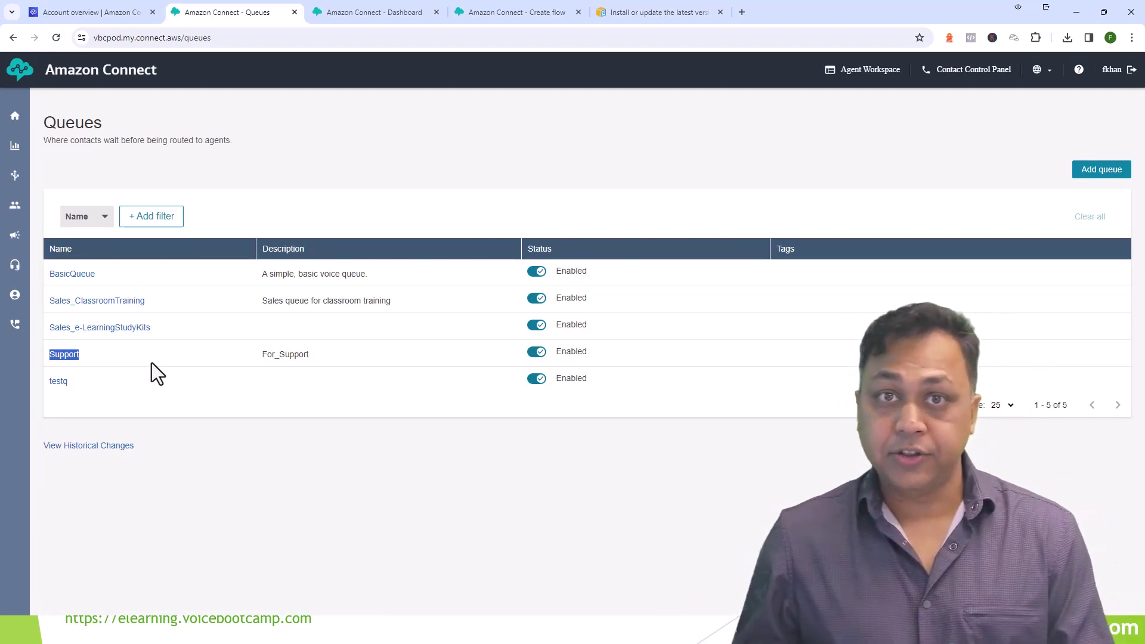
Step: Rerun create-queue with --name CustomerService and description For_General
left_click(646, 537)
key("alt+Tab")
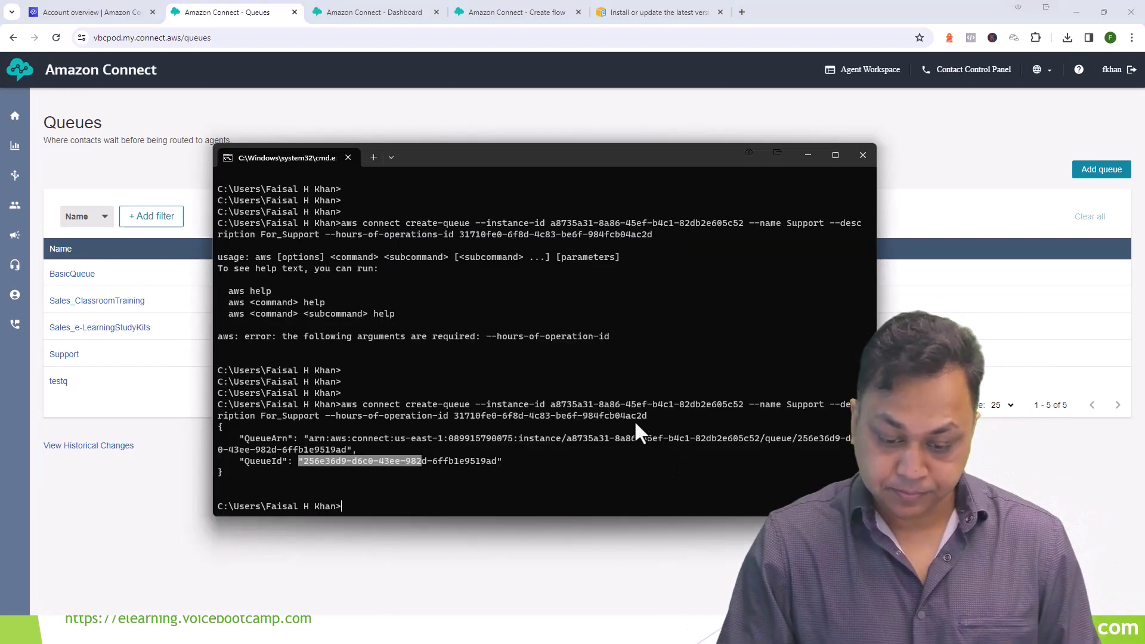
key("Up")
key("Left")
key("Left")
key("Left")
key("Left")
key("Left")
key("Left")
key("Left")
key("Left")
key("Left")
key("Left")
key("Left")
key("Left")
key("Left")
key("Left")
key("Left")
key("Left")
key("Left")
key("Left")
key("Left")
key("Left")
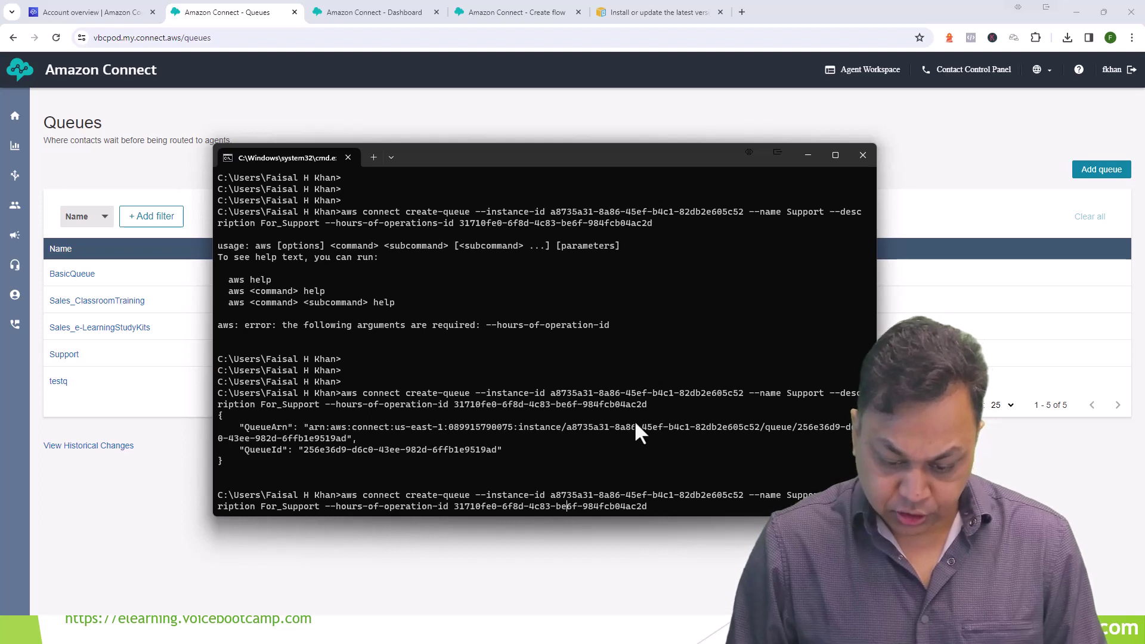
key("Left")
key("Left")
key("Left")
key("Left")
key("Left")
key("Left")
key("Left")
key("Left")
key("Left")
key("Left")
key("Left")
key("Left")
key("Left")
key("Left")
key("Left")
key("Left")
key("Left")
key("Left")
key("Left")
key("Left")
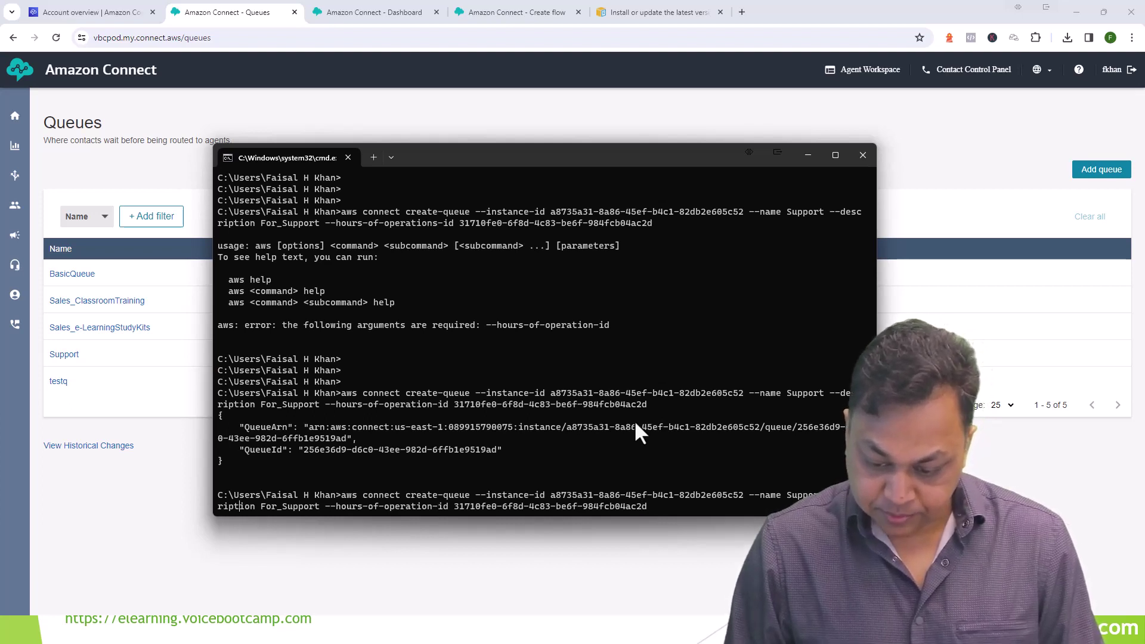
key("Left")
key("Left")
key("Left")
key("Left")
key("Left")
key("Left")
key("Left")
key("Left")
key("Left")
key("Left")
key("Left")
key("BackSpace")
key("BackSpace")
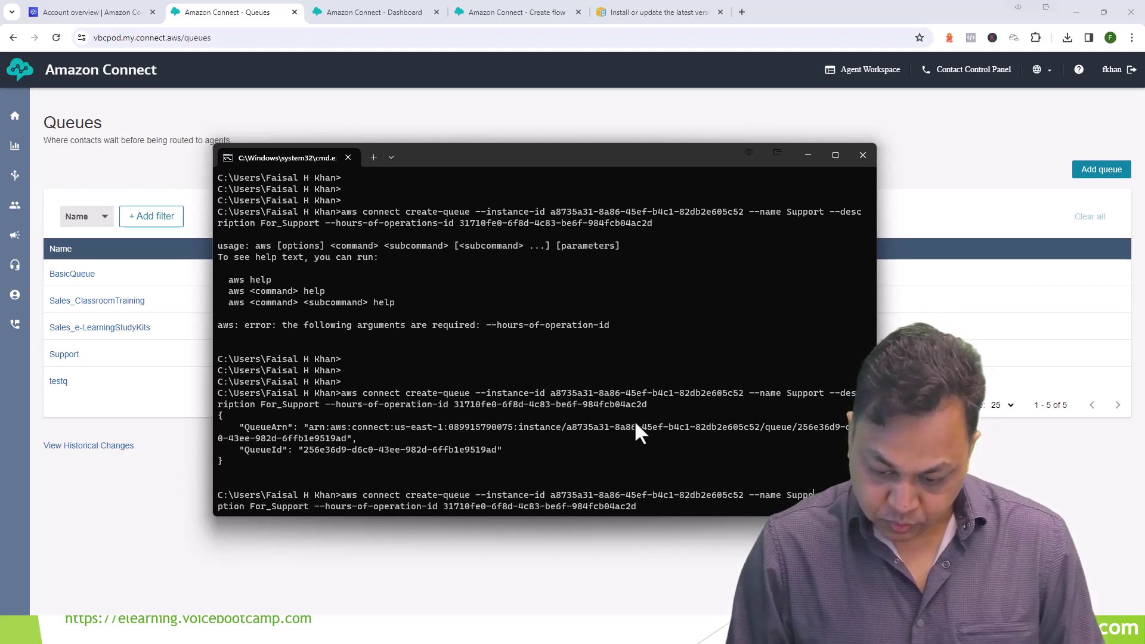
key("BackSpace")
key("BackSpace")
key("BackSpace")
key("BackSpace")
key("BackSpace")
type("CustomerS")
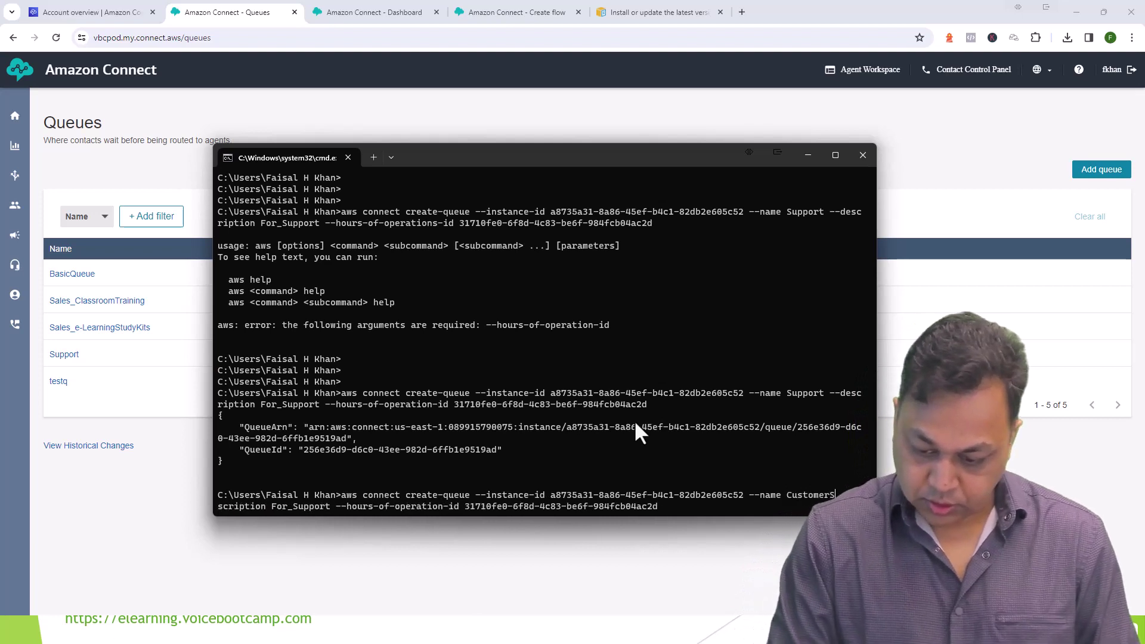
type("ervice")
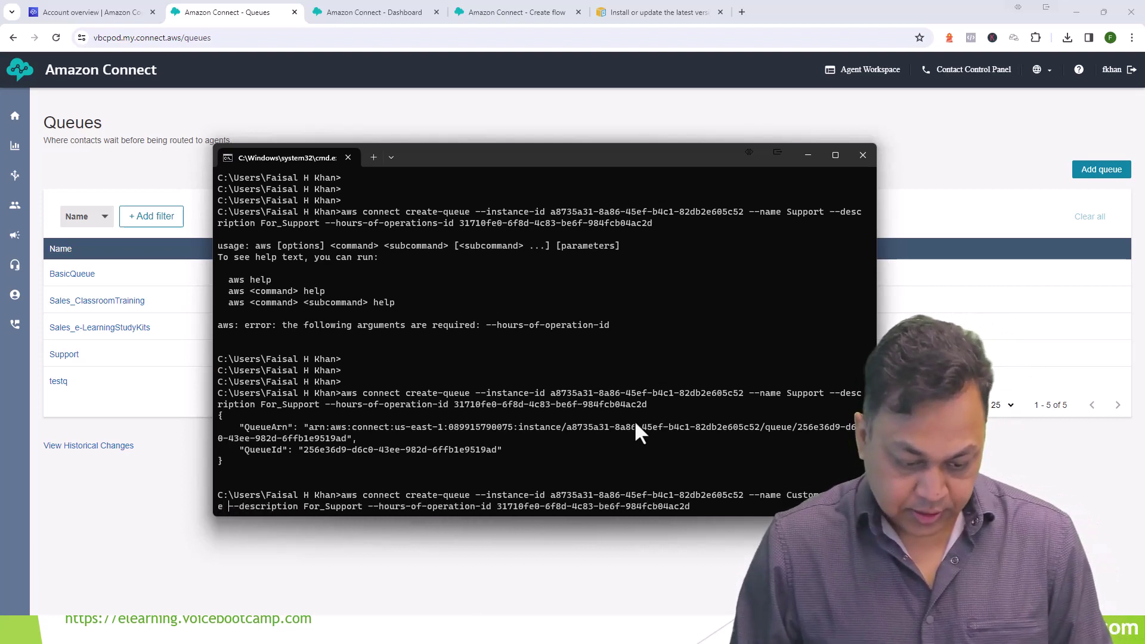
key("Delete")
key("Delete")
key("Delete")
key("Delete")
key("Delete")
key("Delete")
key("Delete")
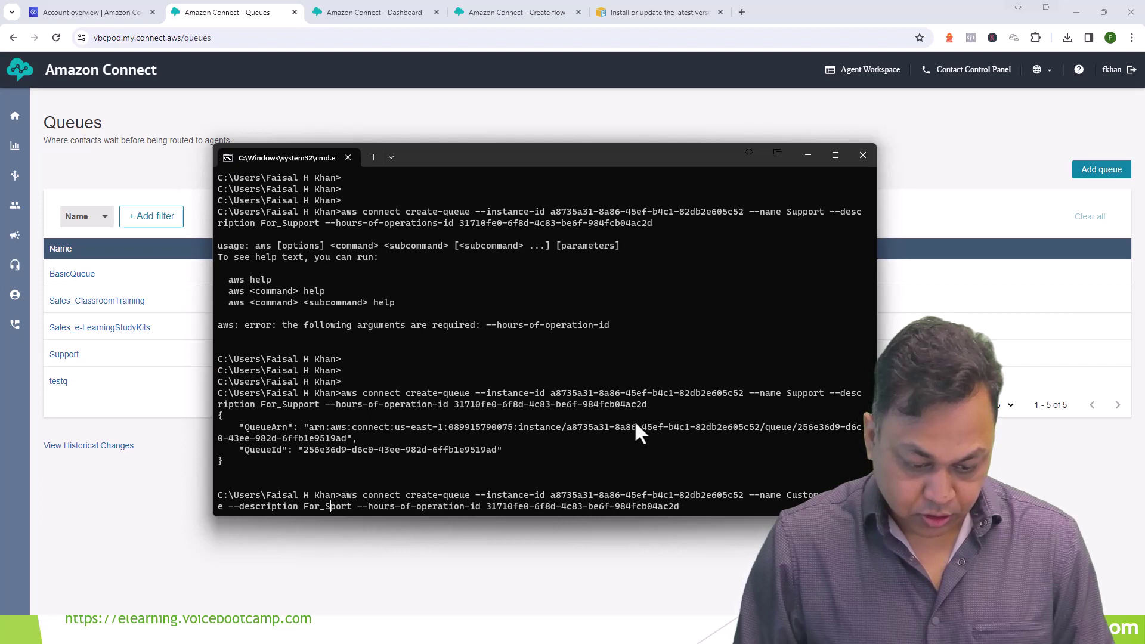
type("General")
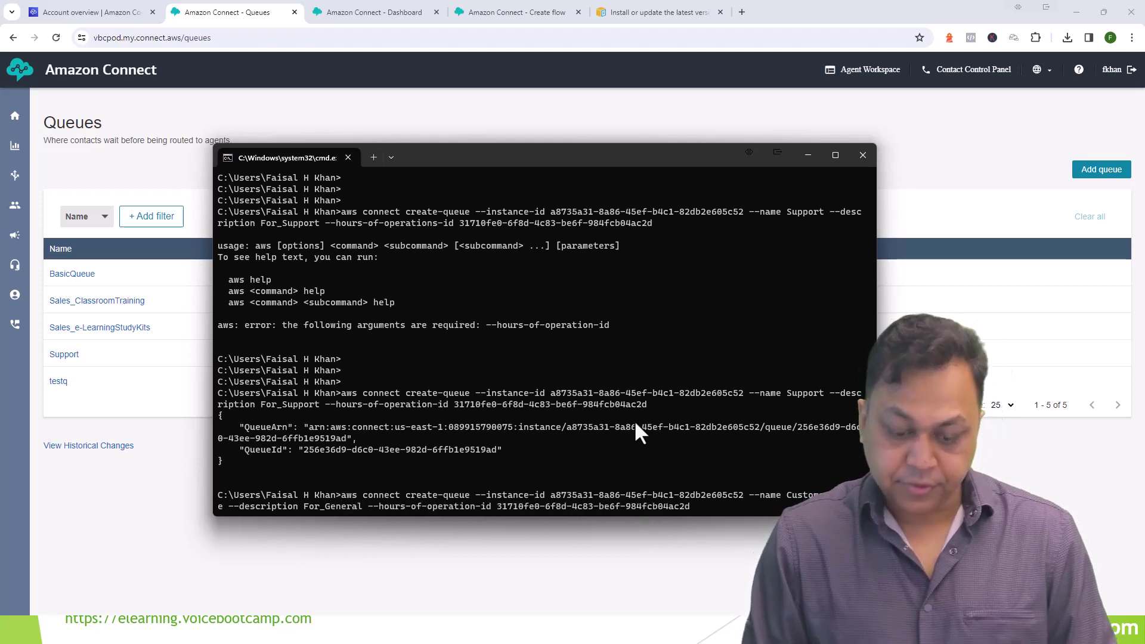
key("Return")
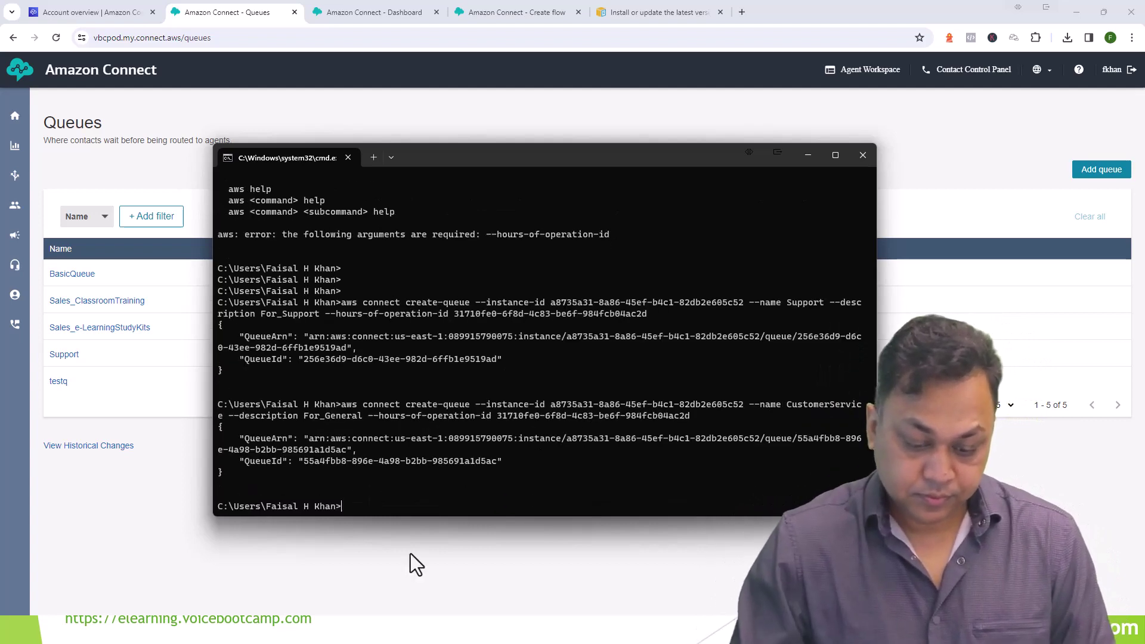
left_click(410, 555)
Step: Refresh Queues and open CustomerService's edit page to review its hours and caller ID settings
left_click(56, 38)
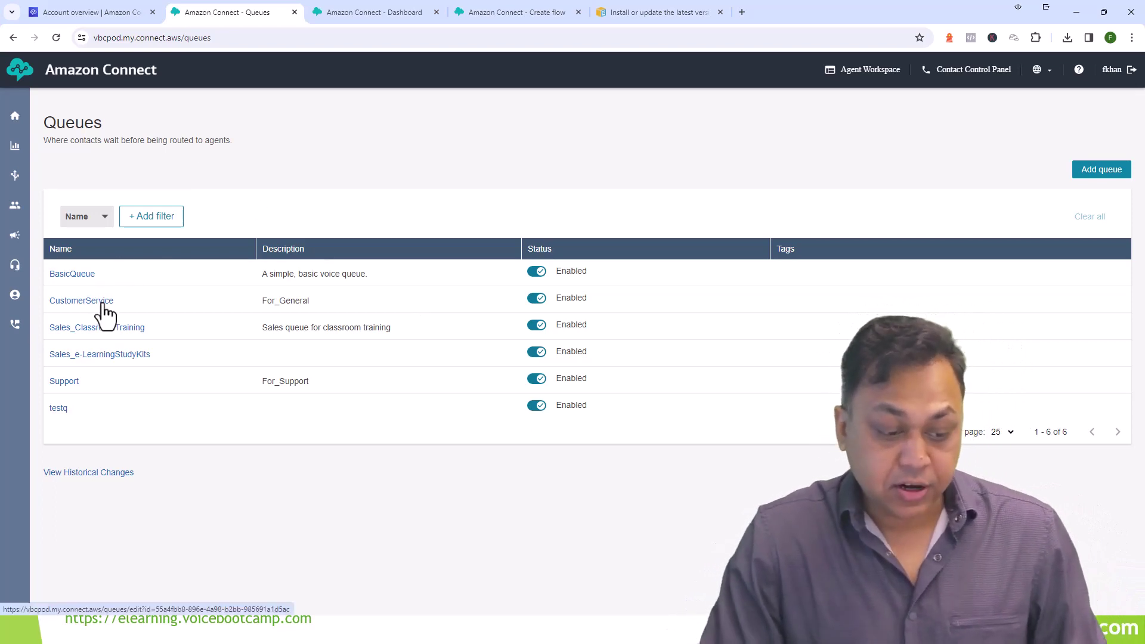
left_click(82, 303)
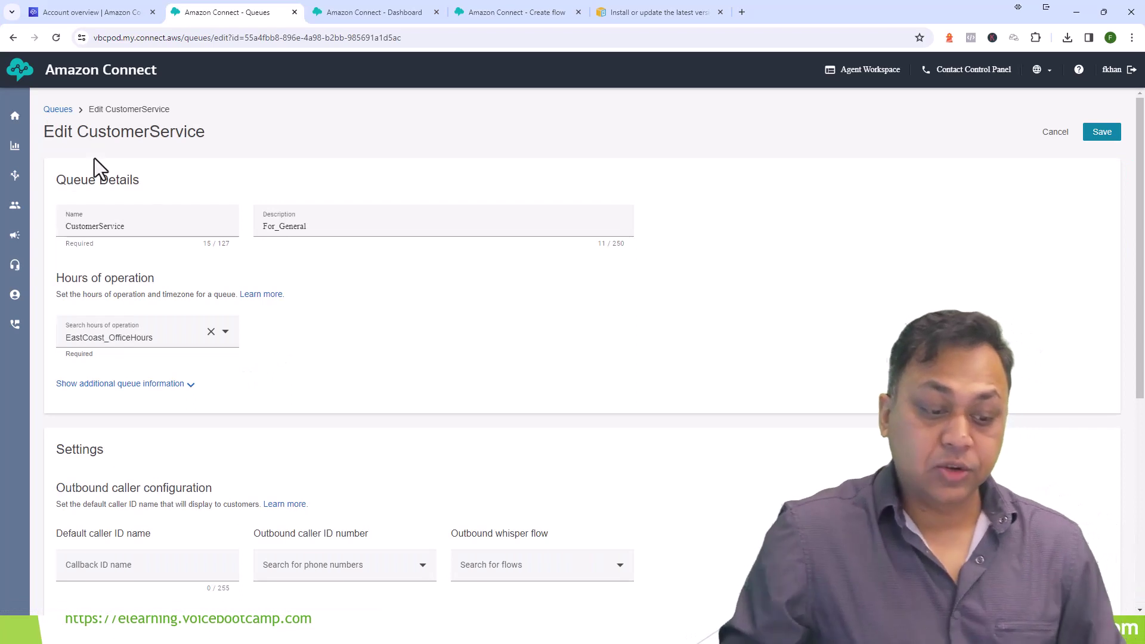
scroll(247, 278, "down", 1)
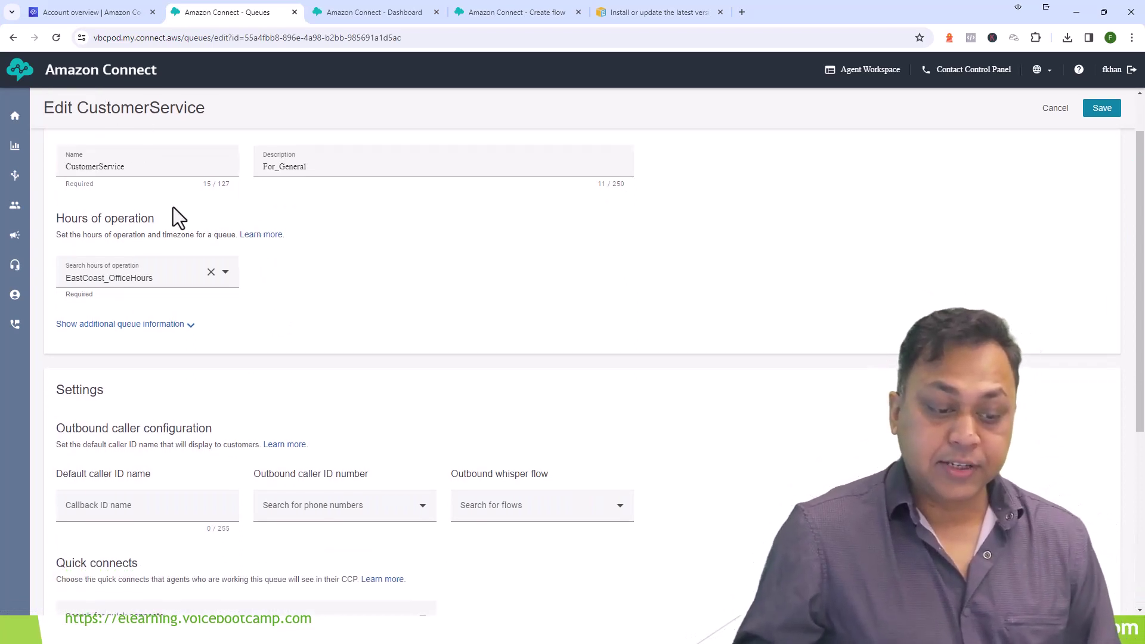
scroll(173, 209, "up", 1)
left_click_drag(325, 226, 234, 231)
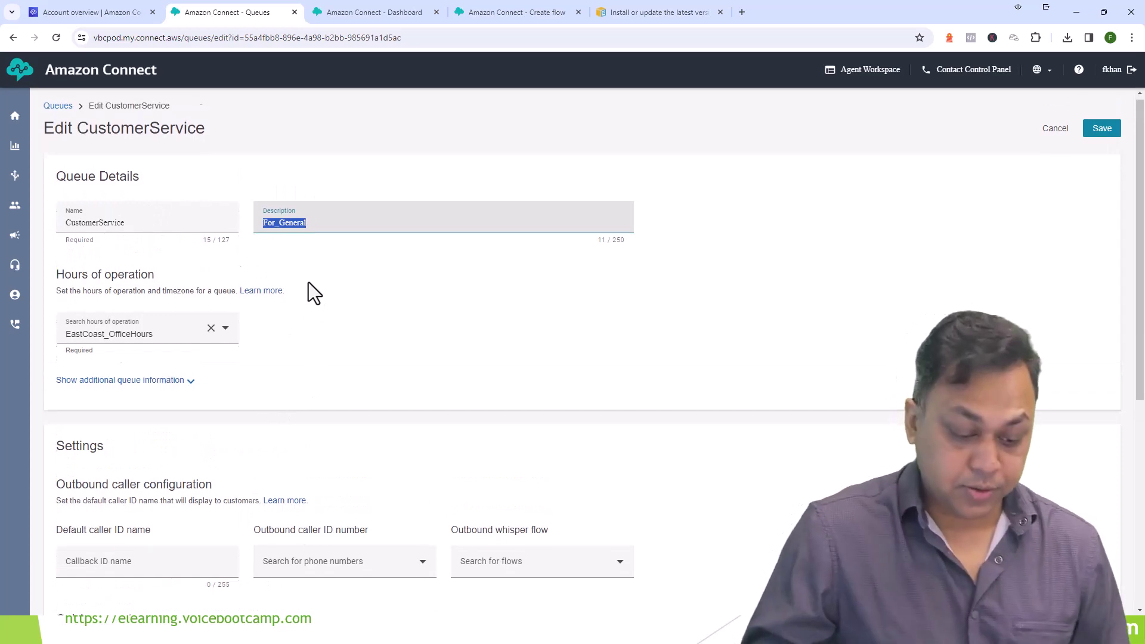
scroll(307, 289, "down", 3)
left_click_drag(56, 310, 222, 301)
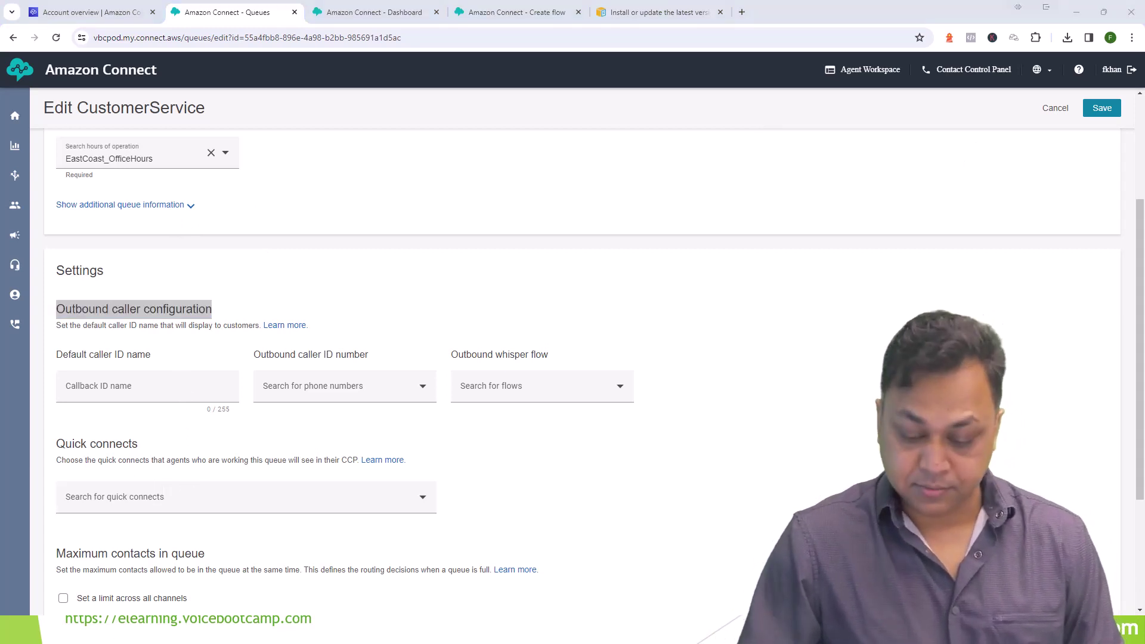
key("alt+Tab")
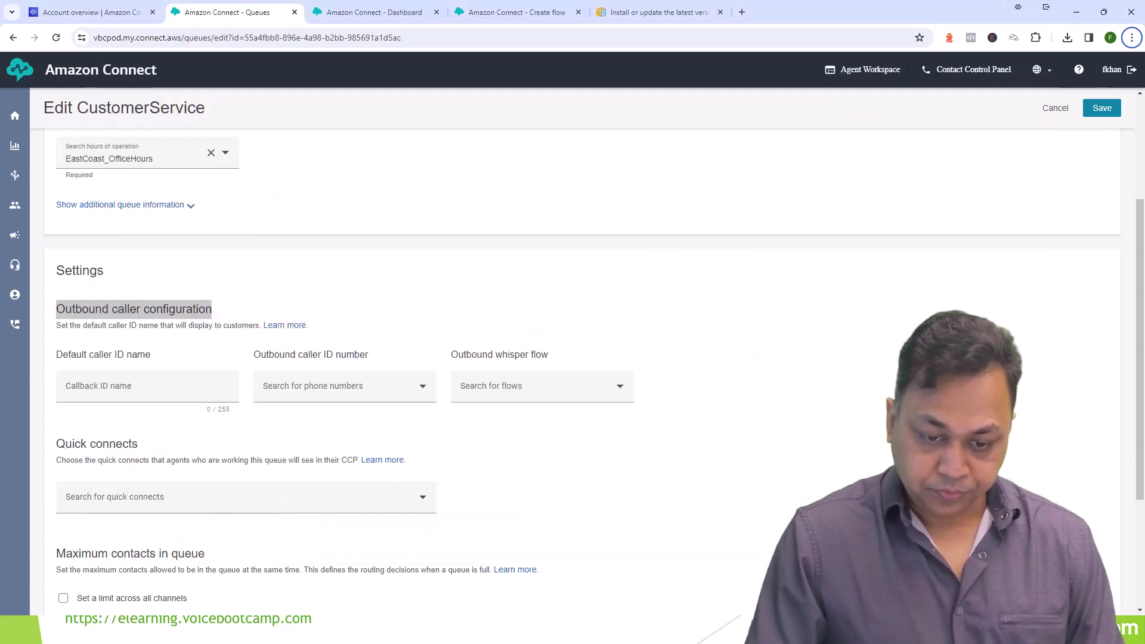
key("alt+Tab")
key("alt+Tab")
key("alt+Tab")
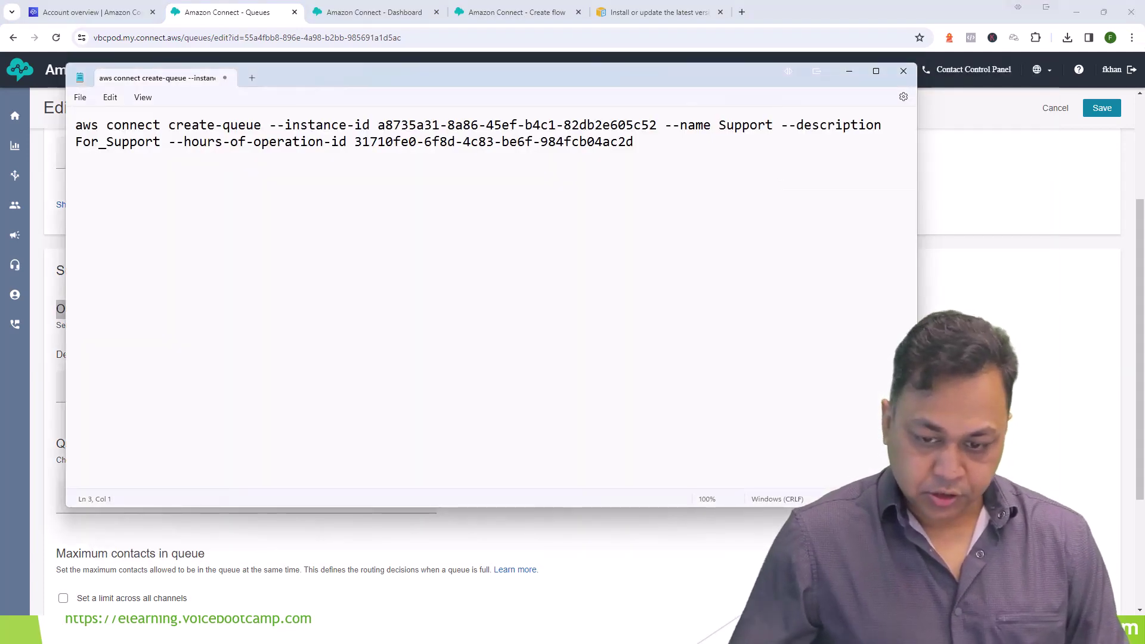
Step: Paste the create-queue option list into Notepad and highlight --max-contacts, --quick-connect-ids, --tags and --output
key("ctrl+v")
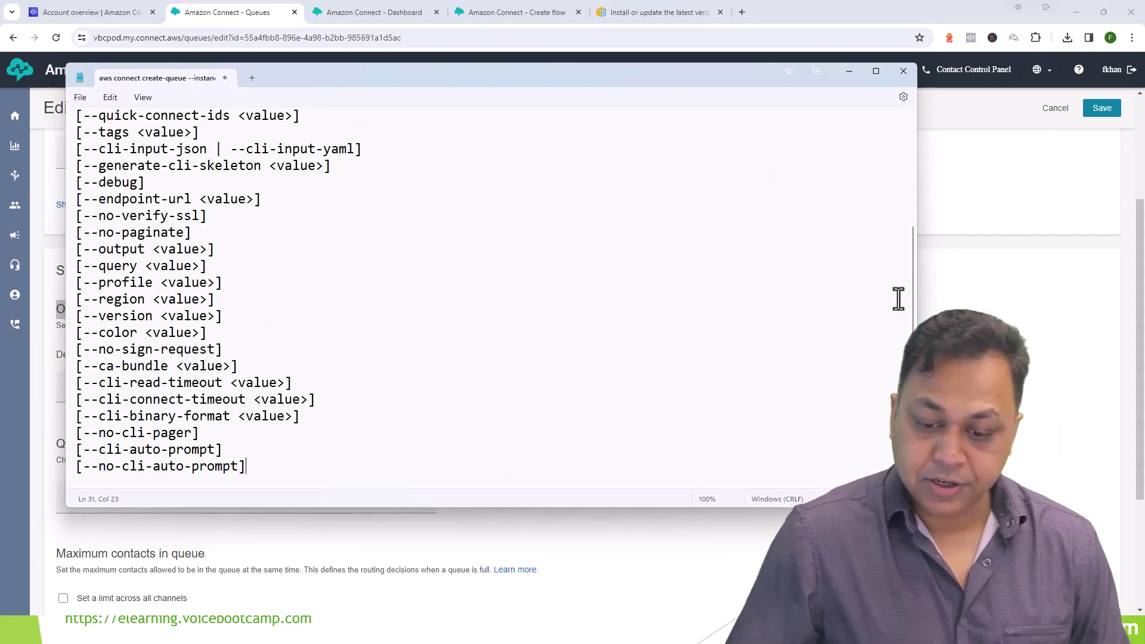
left_click(876, 71)
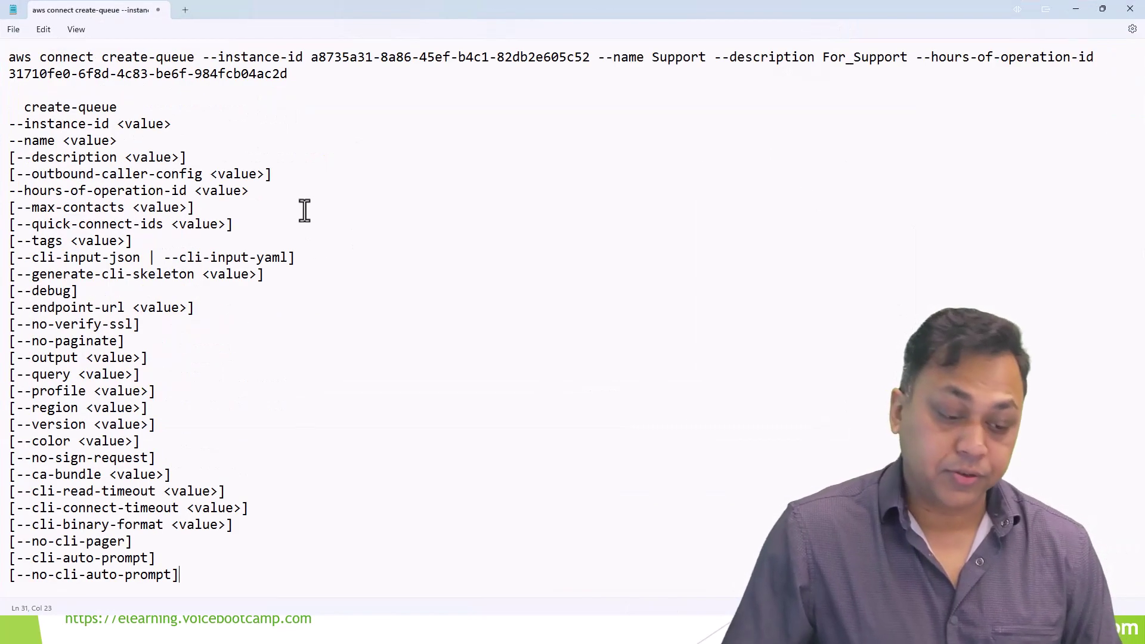
left_click_drag(246, 191, 10, 104)
left_click(55, 239)
left_click_drag(15, 207, 302, 603)
left_click(263, 436)
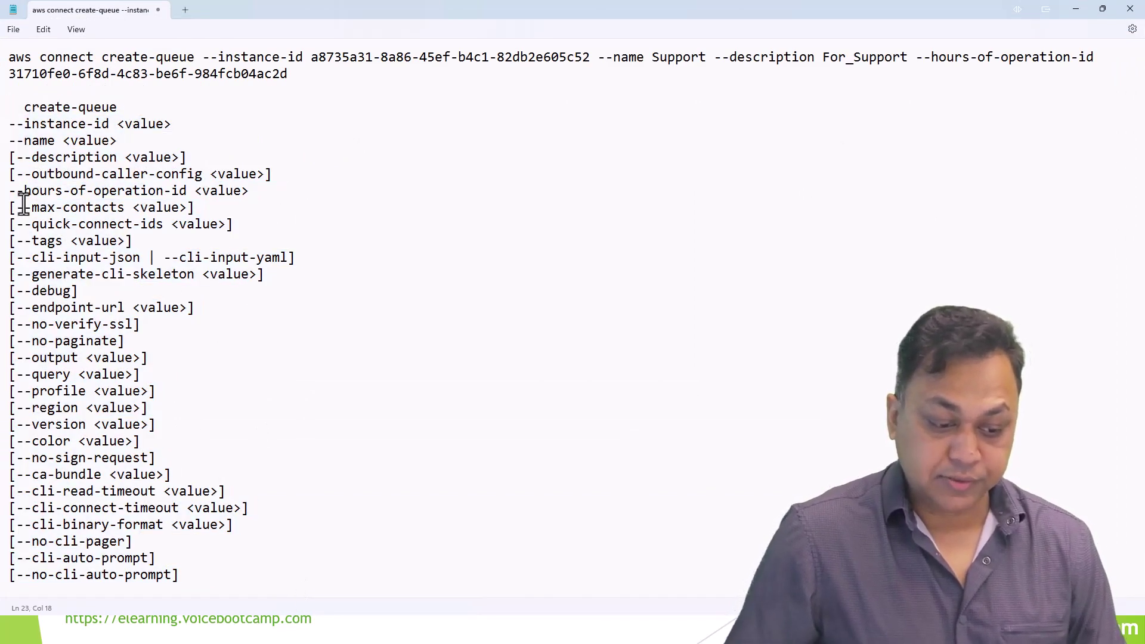
left_click_drag(24, 207, 117, 210)
left_click_drag(24, 223, 126, 241)
left_click_drag(38, 325, 157, 344)
left_click_drag(39, 358, 56, 359)
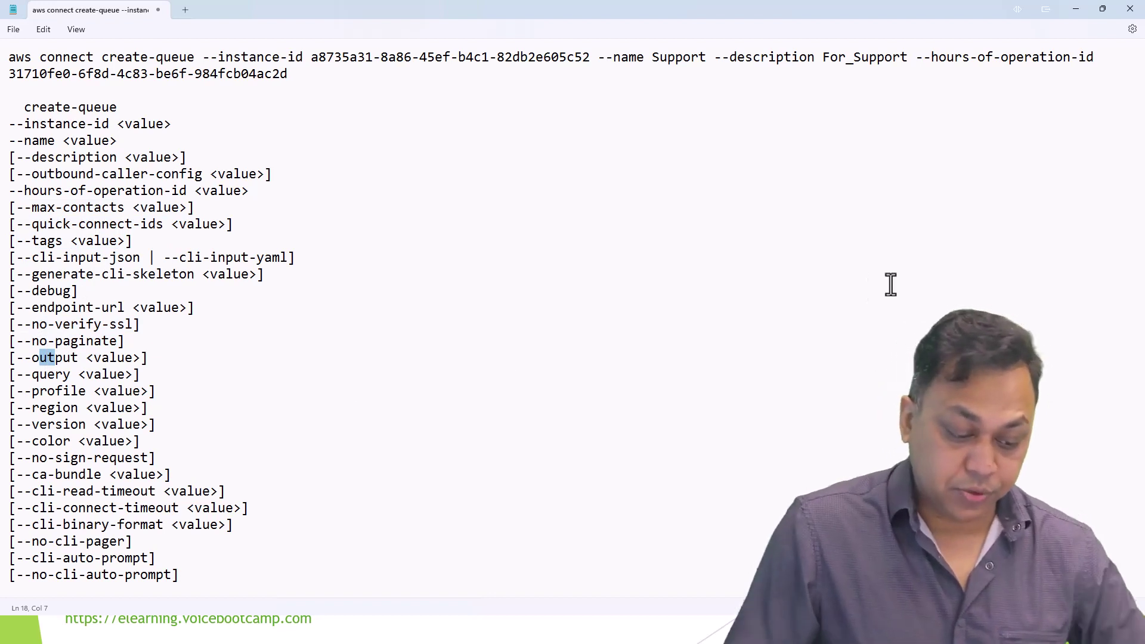
left_click(1076, 10)
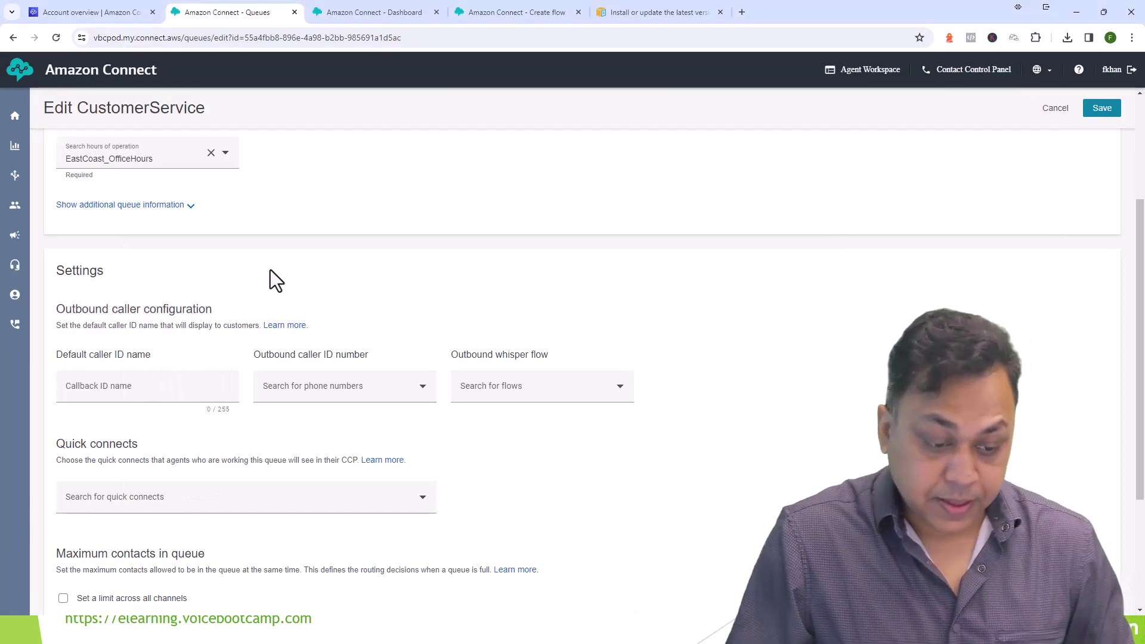
left_click(185, 207)
scroll(382, 412, "down", 5)
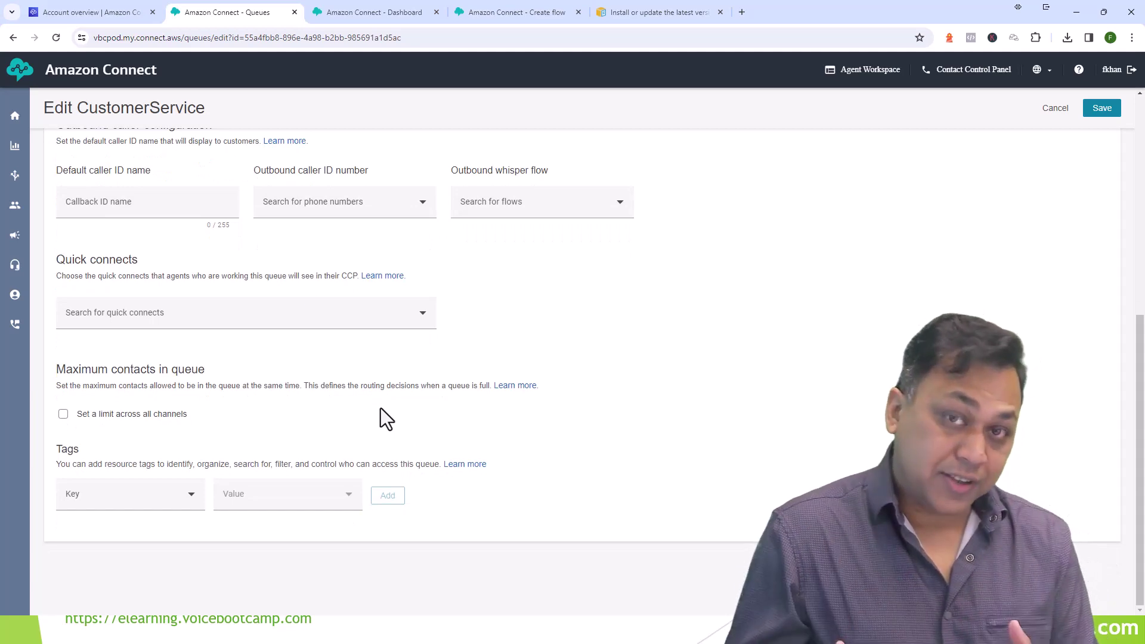
scroll(156, 341, "up", 7)
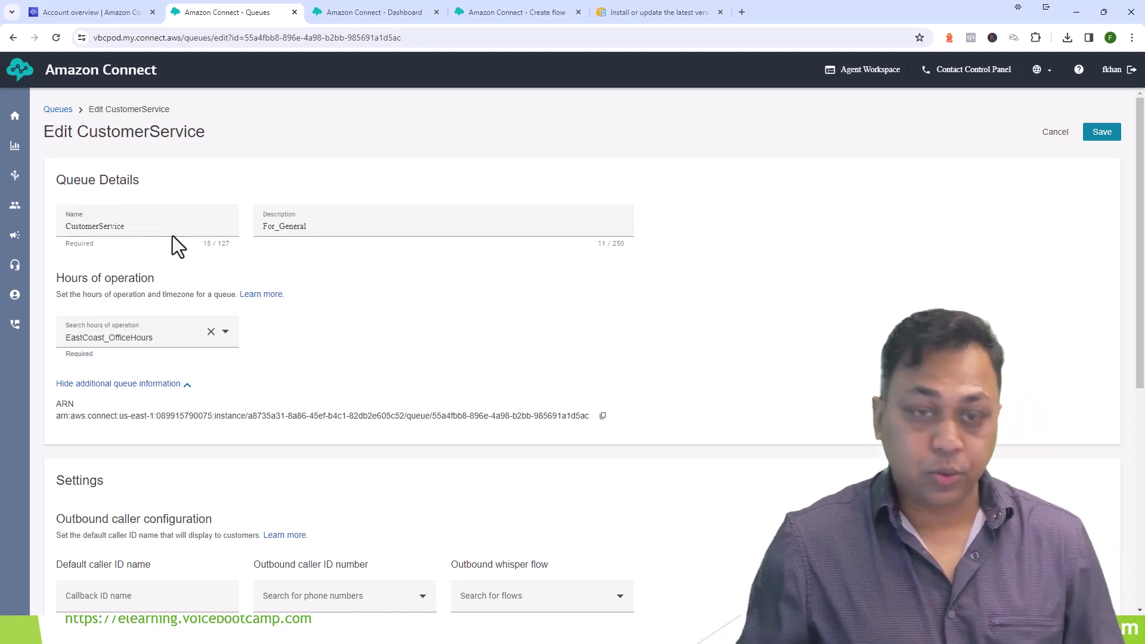
scroll(155, 230, "down", 3)
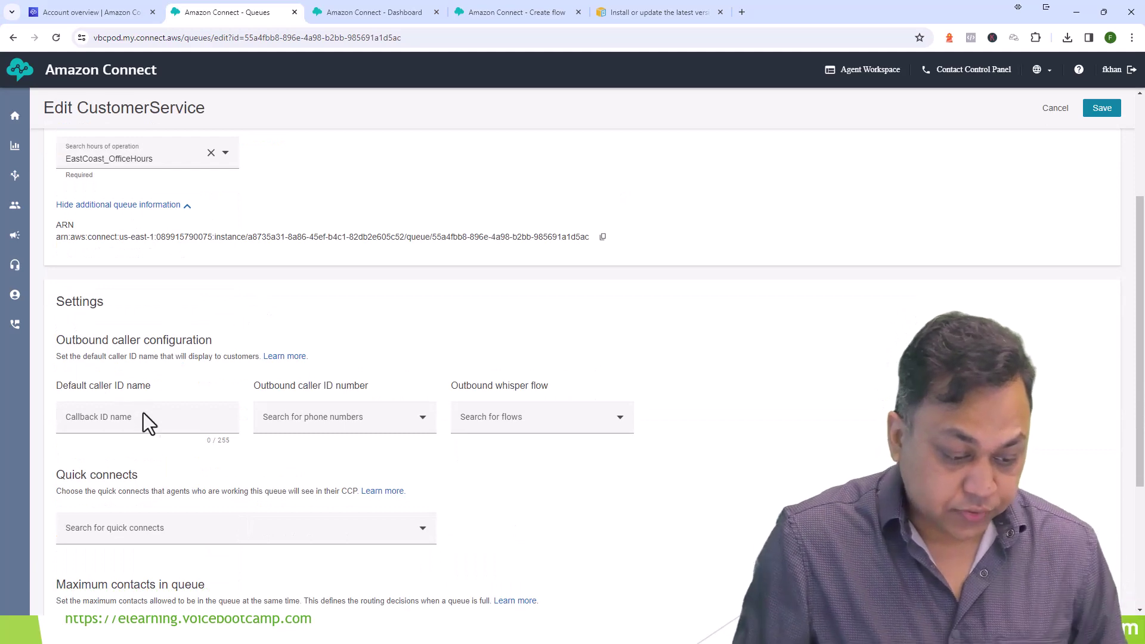
left_click(144, 413)
type("VoiceBoot")
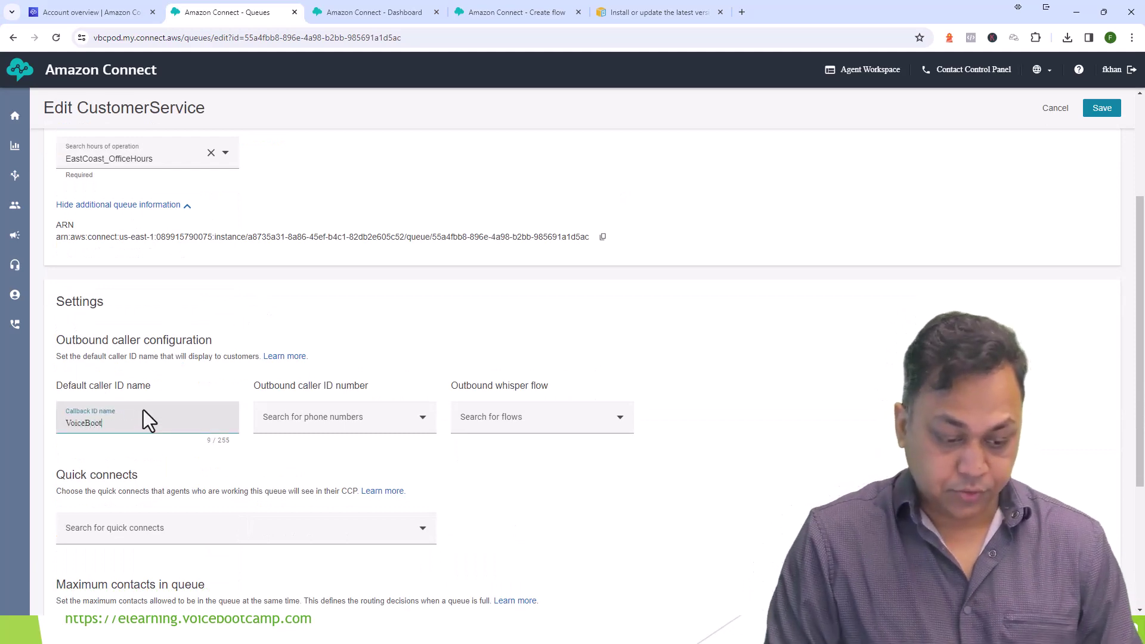
type("camp Cus")
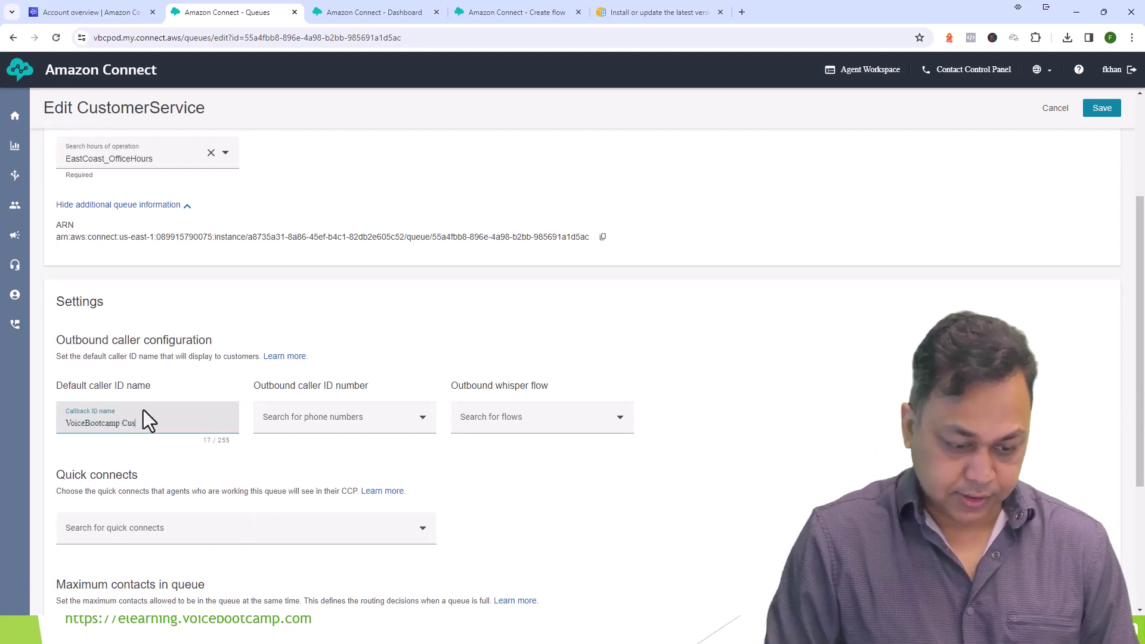
type("tomer Service")
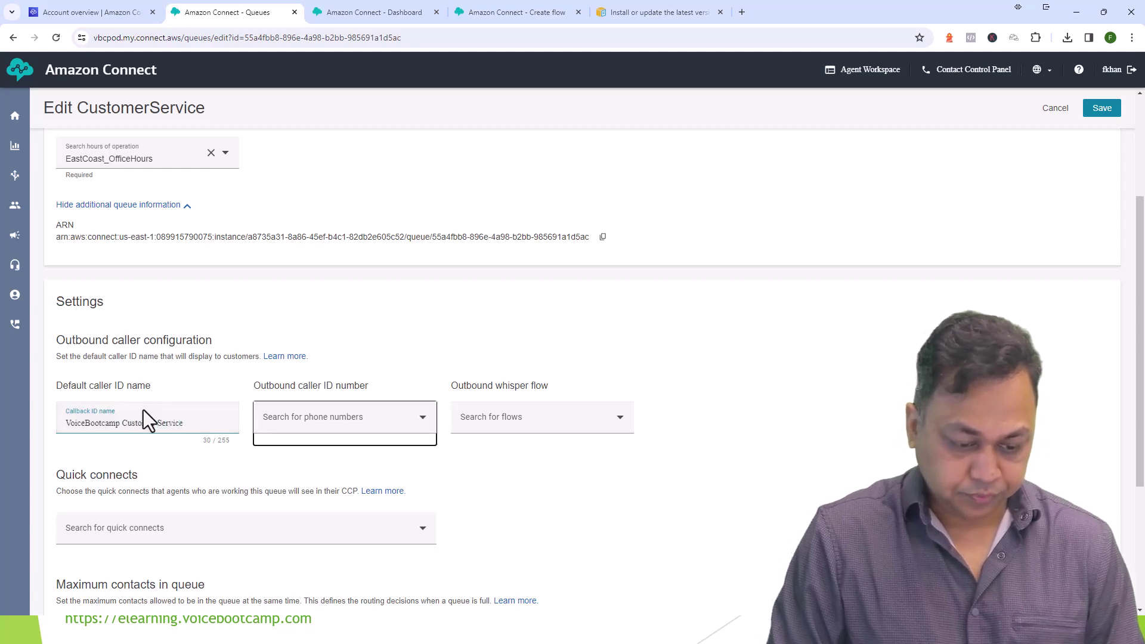
left_click(338, 418)
left_click(302, 449)
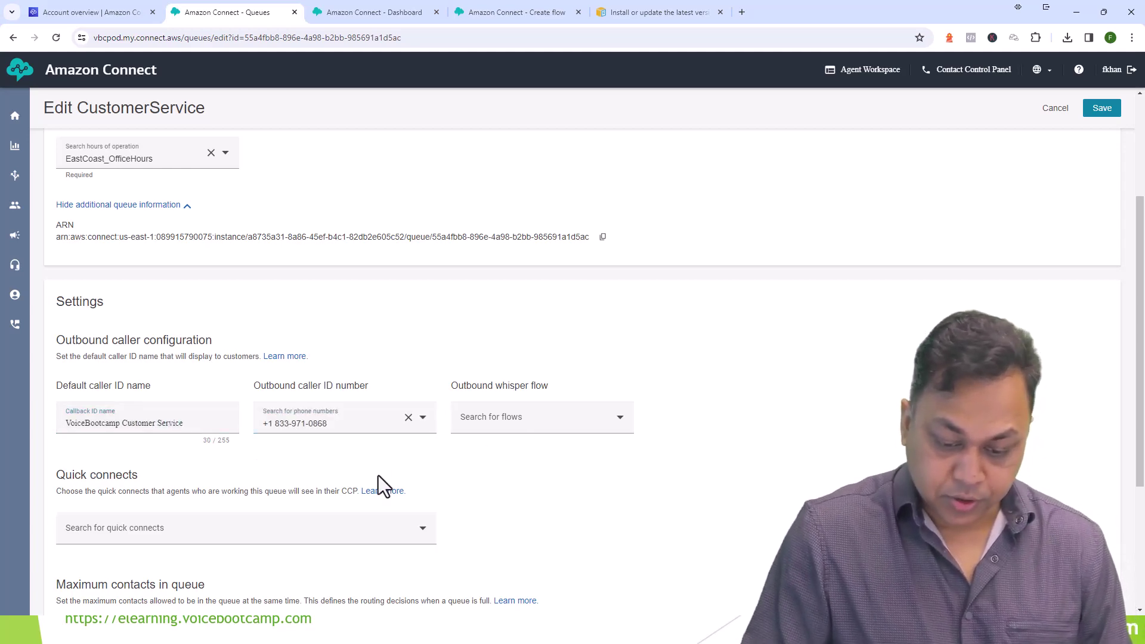
Step: Set a contact limit across all channels with maximum contacts 2 and save the queue
scroll(328, 525, "down", 3)
left_click(104, 414)
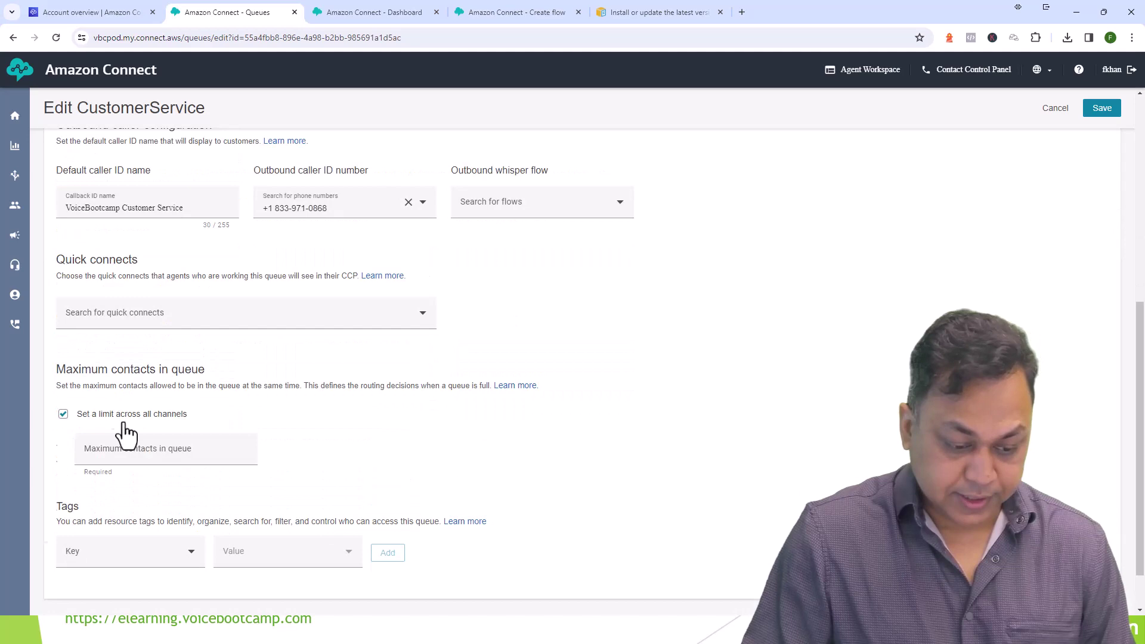
left_click(156, 449)
type("2")
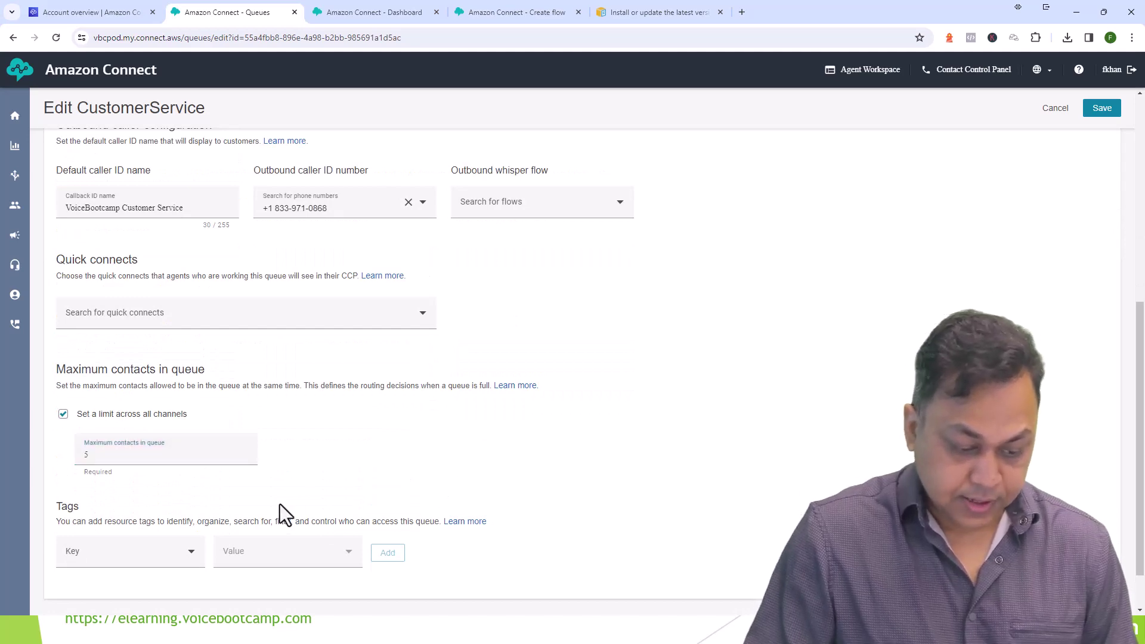
scroll(280, 507, "up", 5)
left_click(1101, 133)
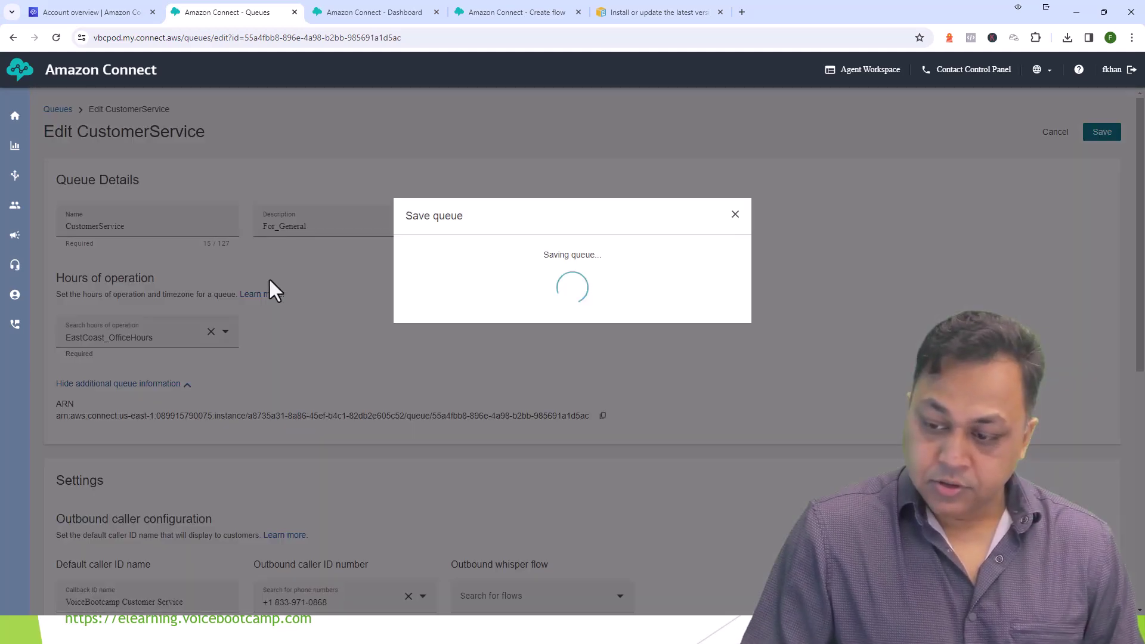
left_click(64, 381)
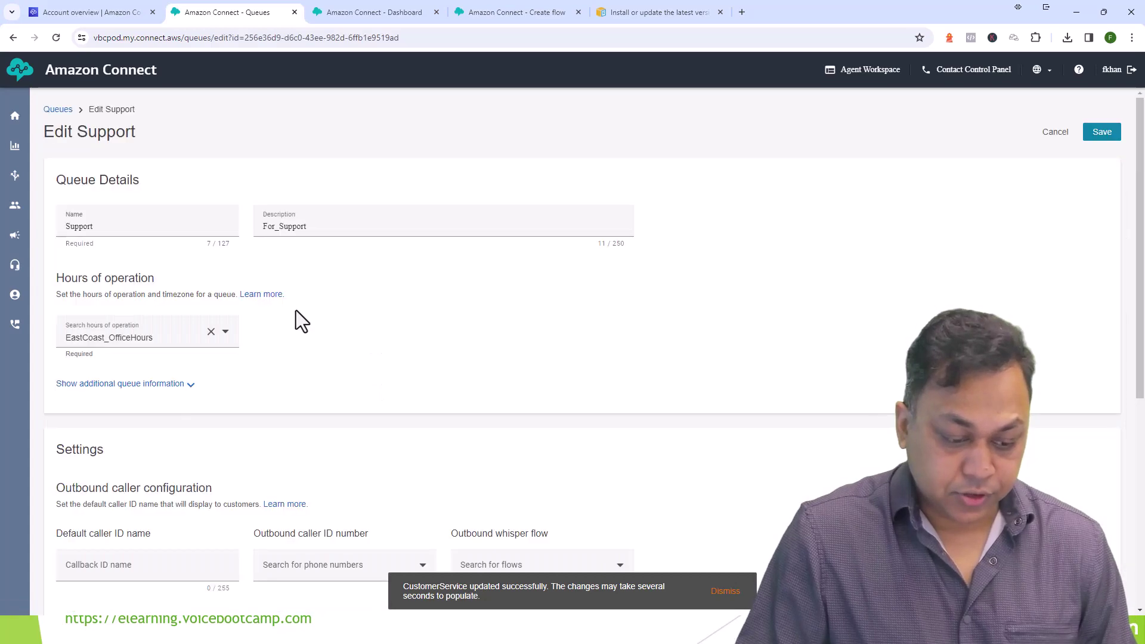
scroll(237, 430, "down", 3)
left_click(137, 392)
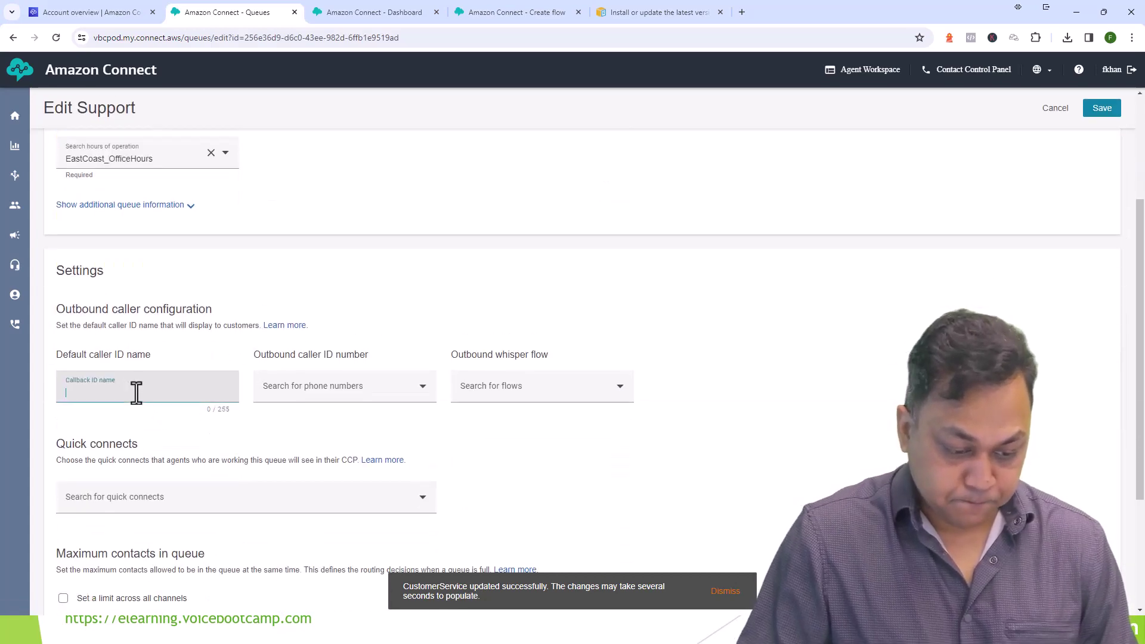
type("VoiceBootcamp Suppor")
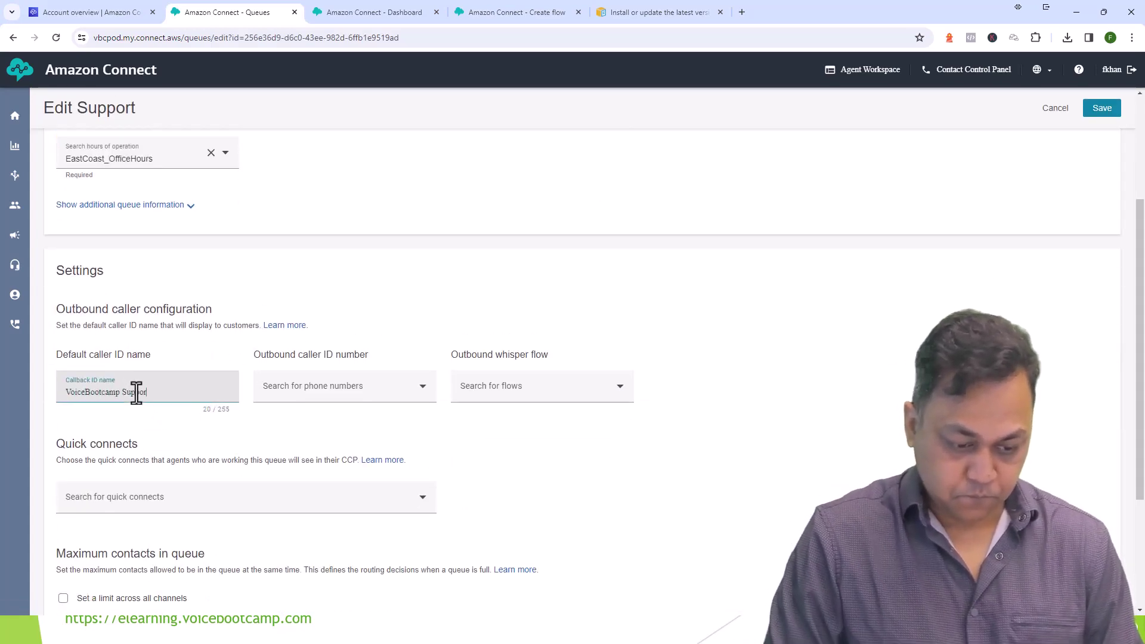
type("t Team")
key("Tab")
left_click(334, 384)
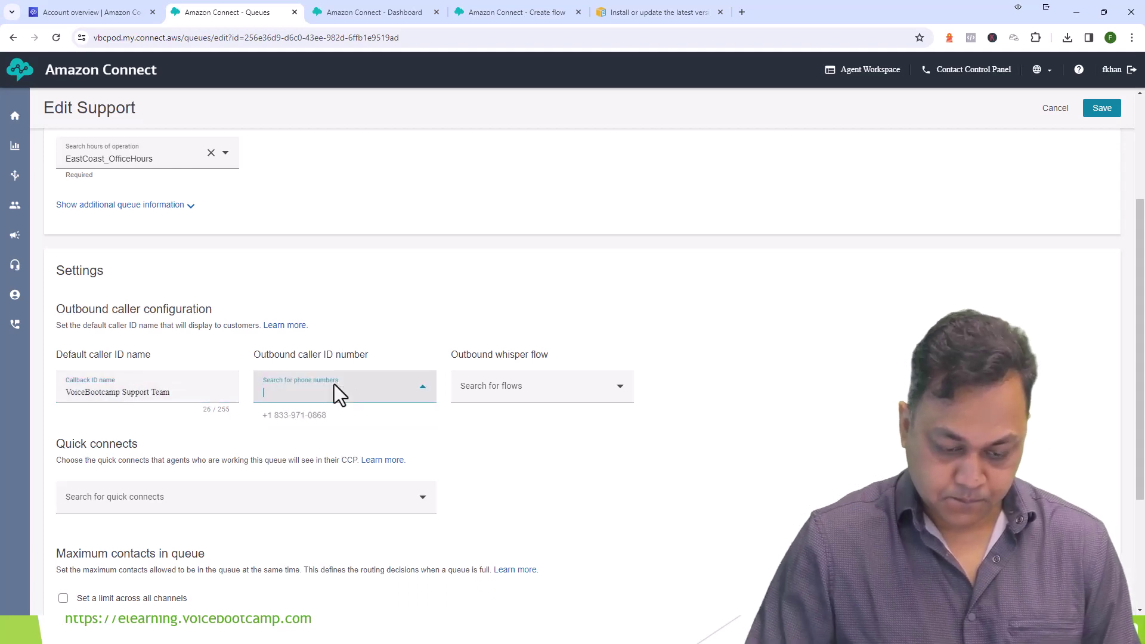
left_click(298, 416)
Step: Limit Support to 5 contacts across all channels and save the queue
scroll(219, 522, "down", 3)
left_click(119, 416)
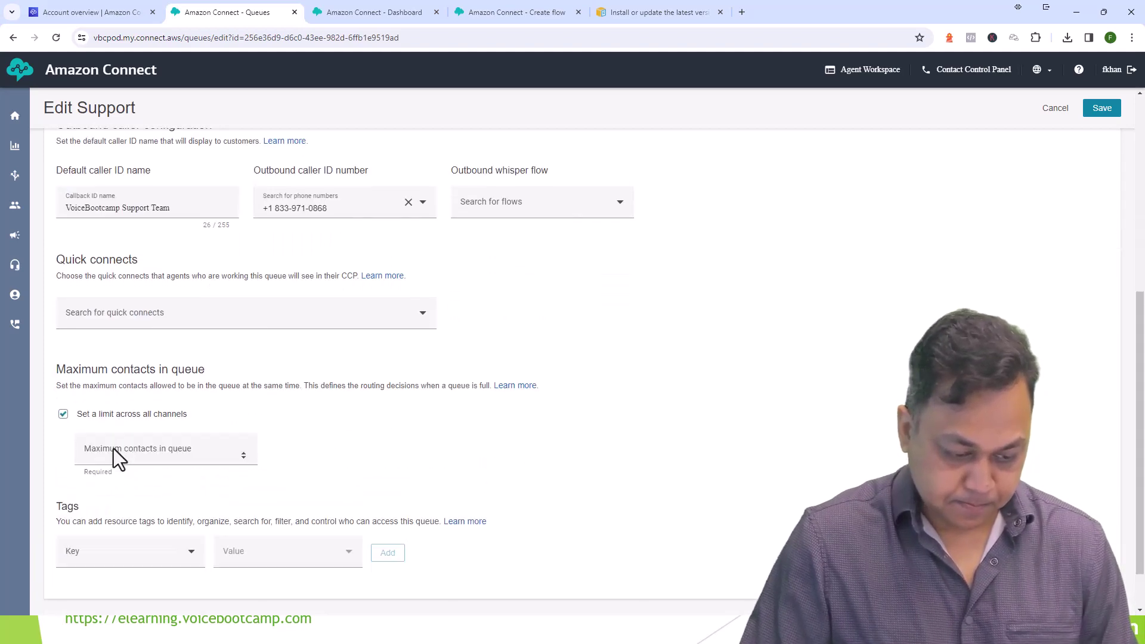
left_click(113, 449)
type("5")
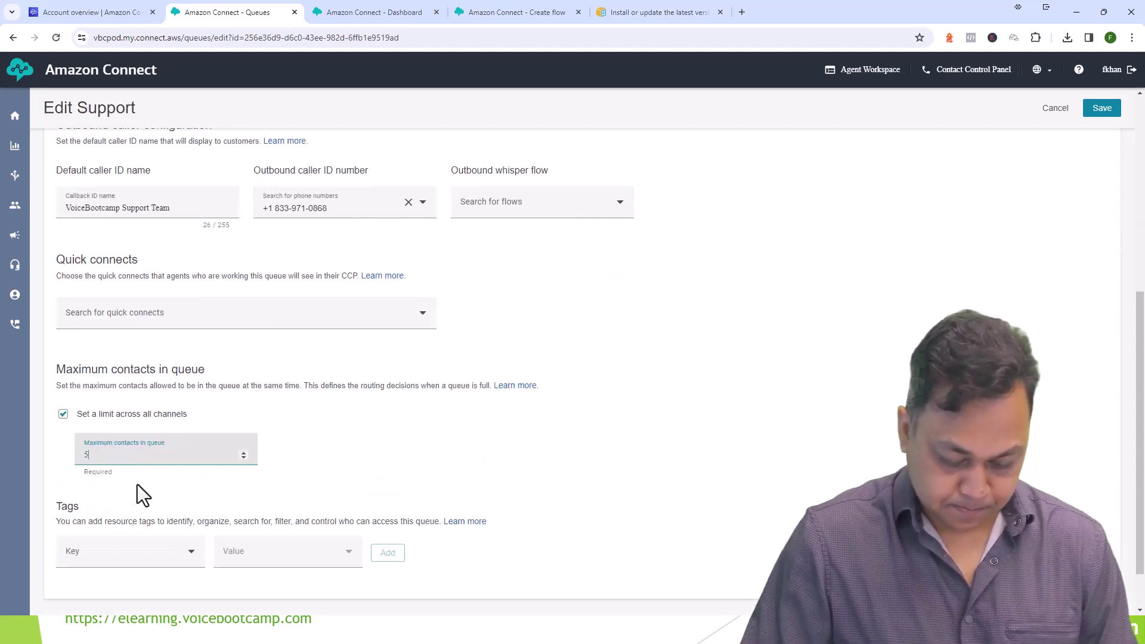
left_click(1101, 109)
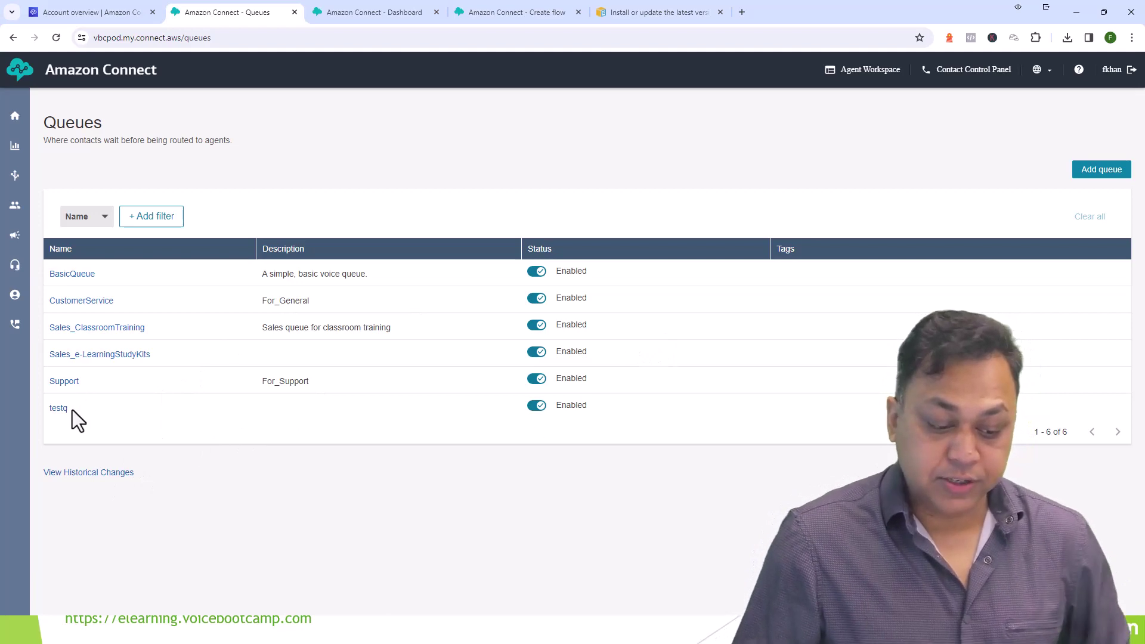
Step: Switch the testq queue's status to Disabled and confirm
mouse_move(71, 412)
left_mouse_down()
mouse_move(31, 425)
mouse_move(52, 412)
left_mouse_up()
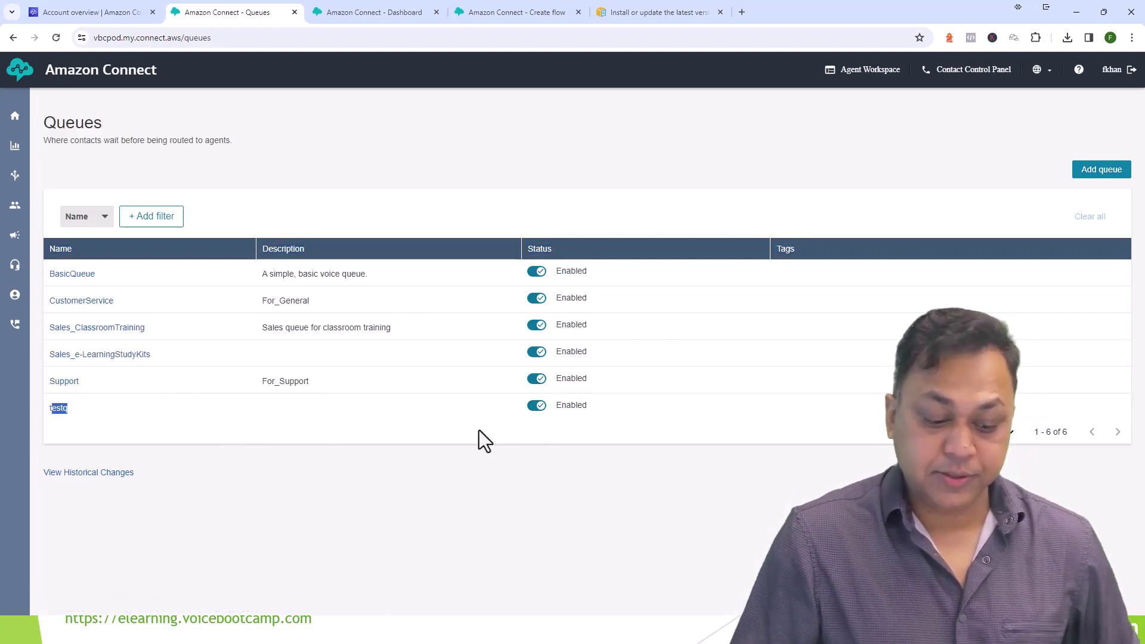
left_click(536, 407)
left_click(731, 309)
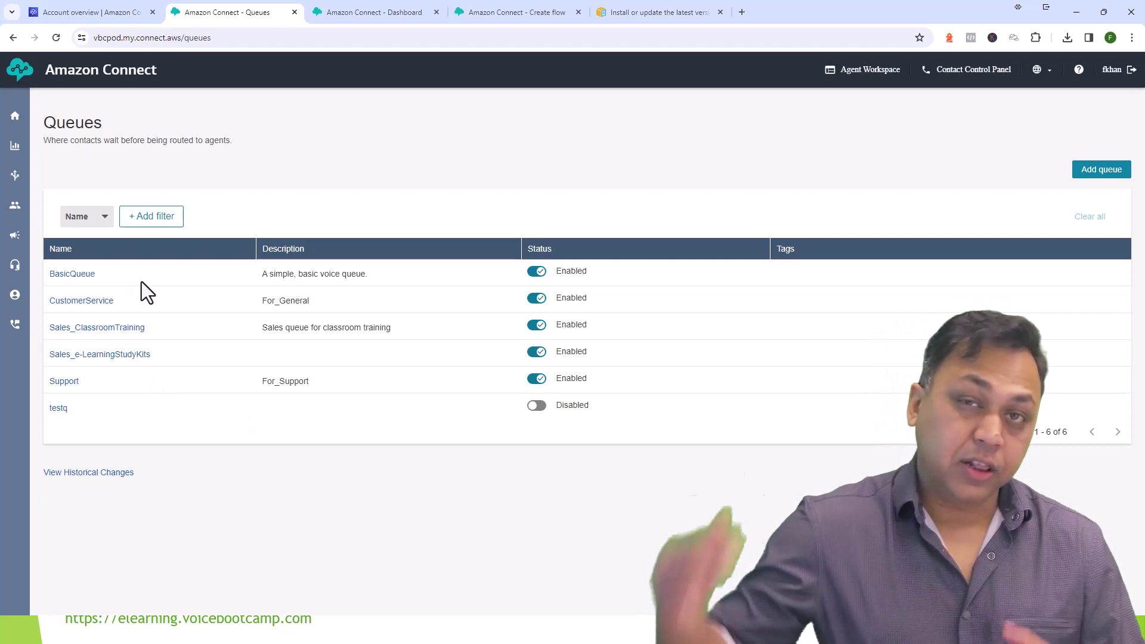
left_click(133, 228)
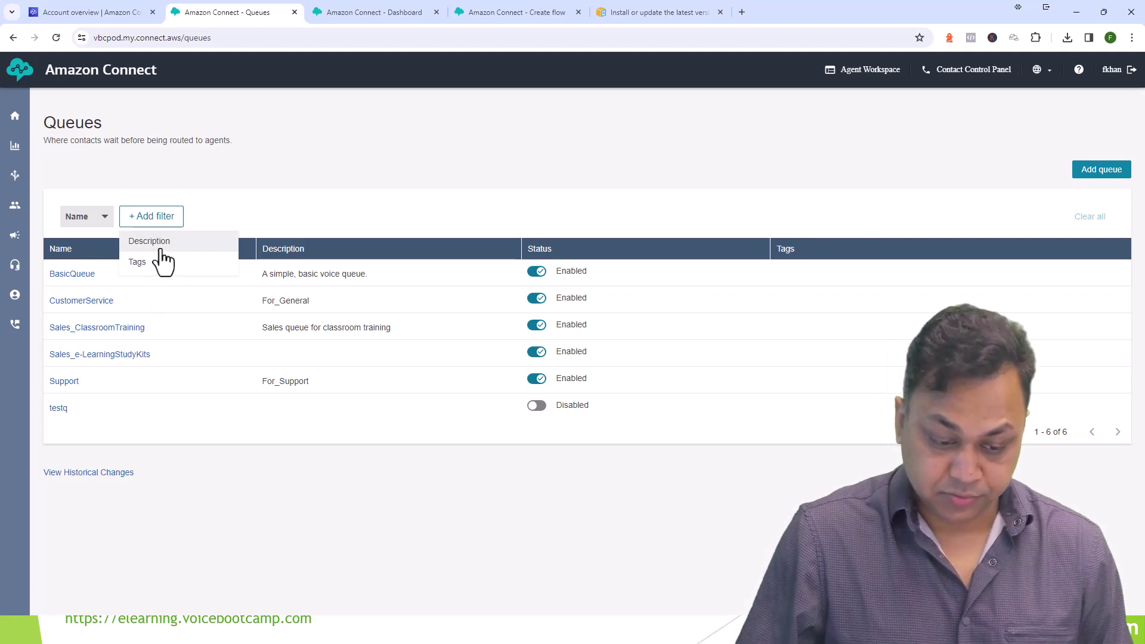
Step: Filter the queues by description 'Support', then remove that filter
left_click(162, 249)
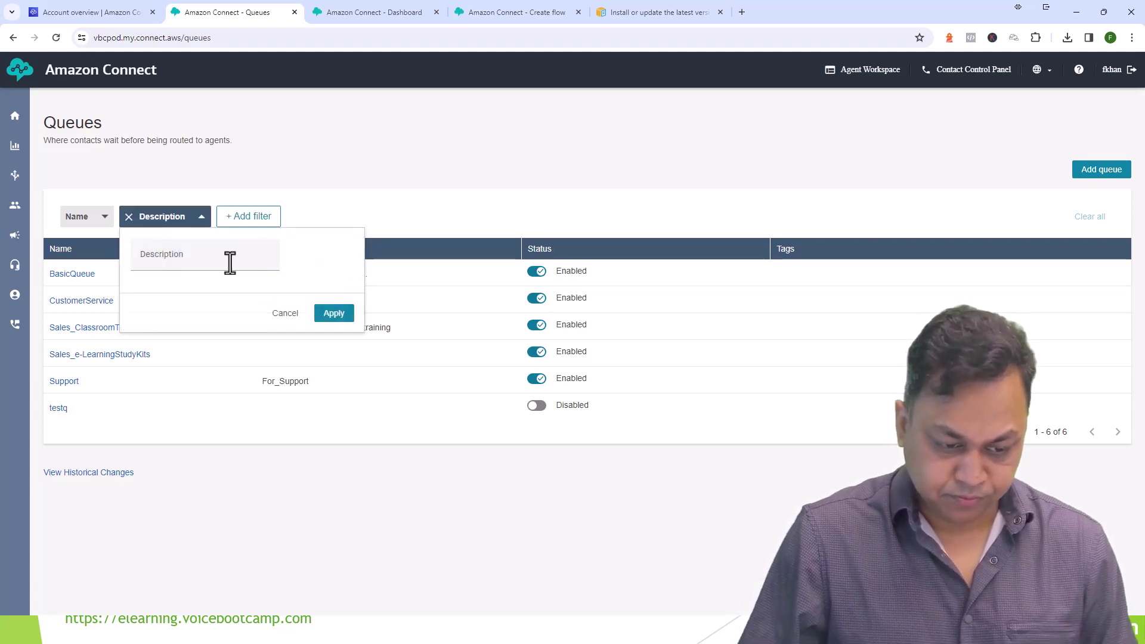
left_click(229, 261)
type("Support")
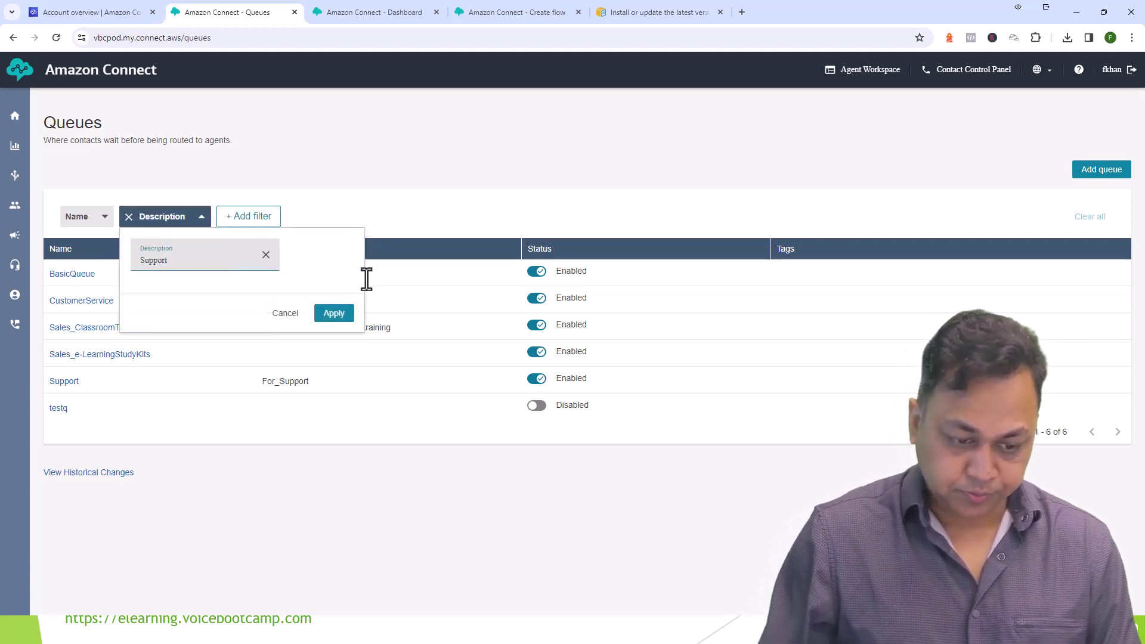
left_click(334, 313)
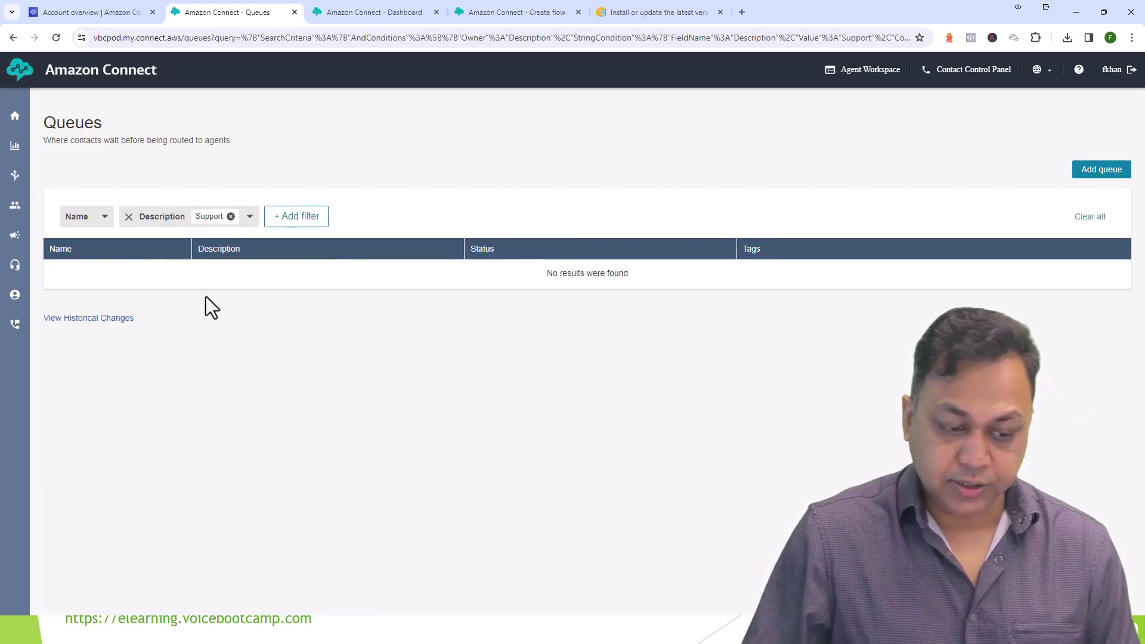
left_click(230, 216)
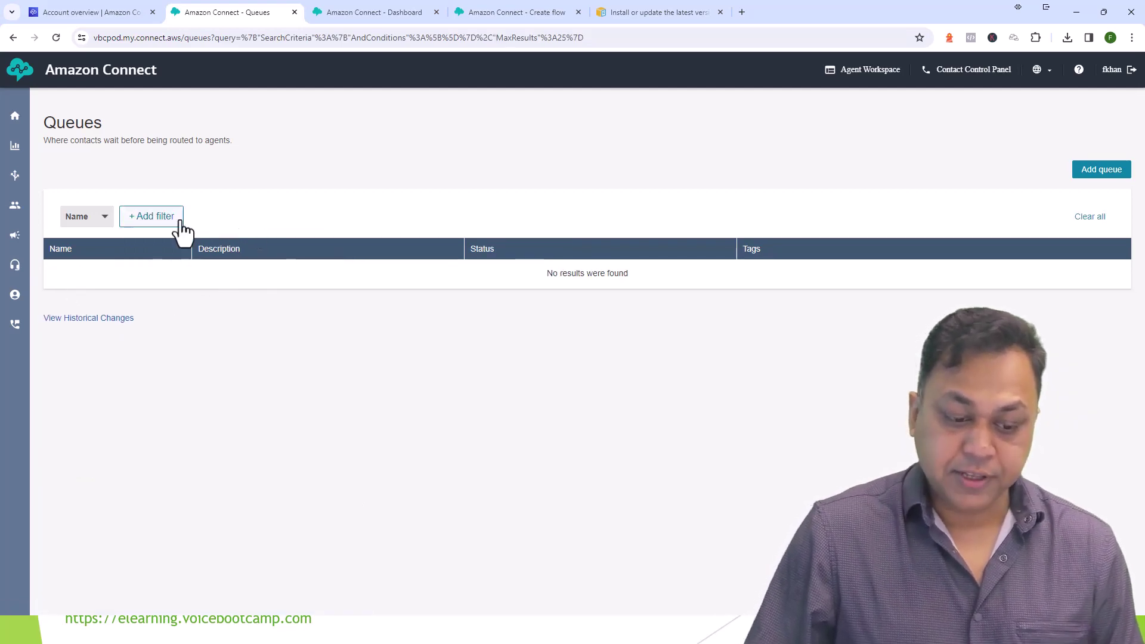
Step: Filter the queues list by description 'For_Support'
left_click(177, 219)
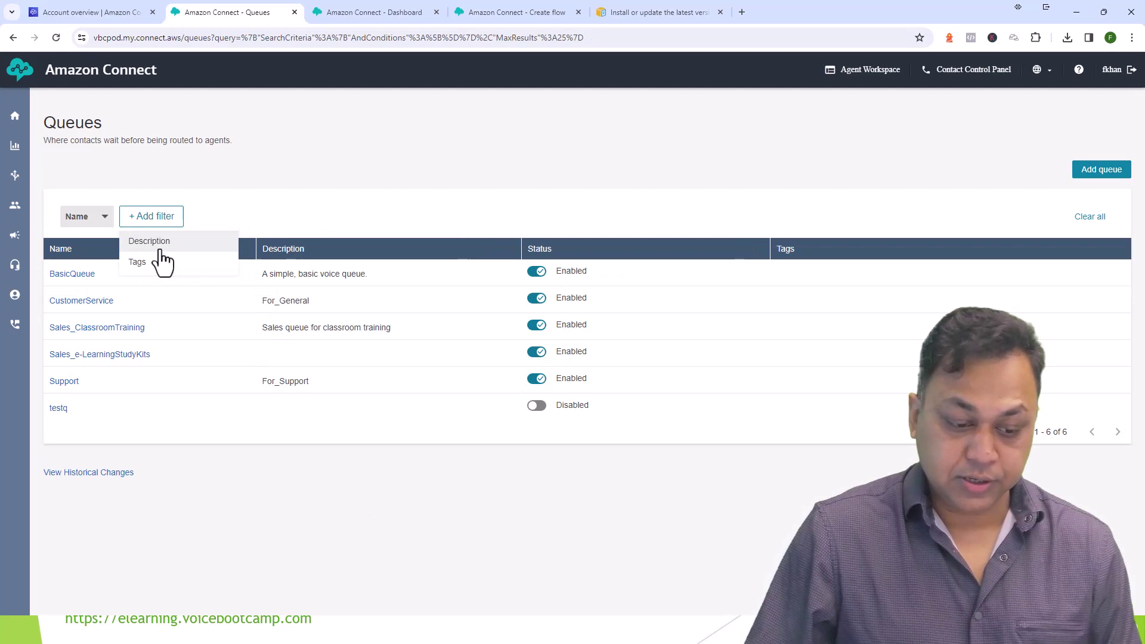
left_click(157, 242)
left_click(240, 264)
type("For")
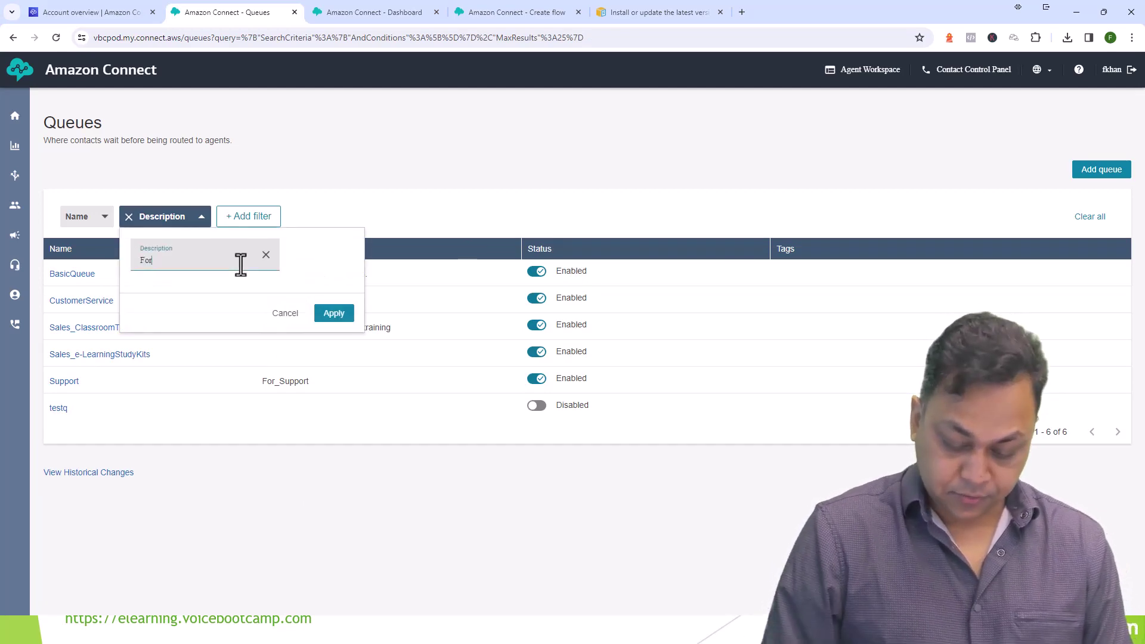
type("_Support")
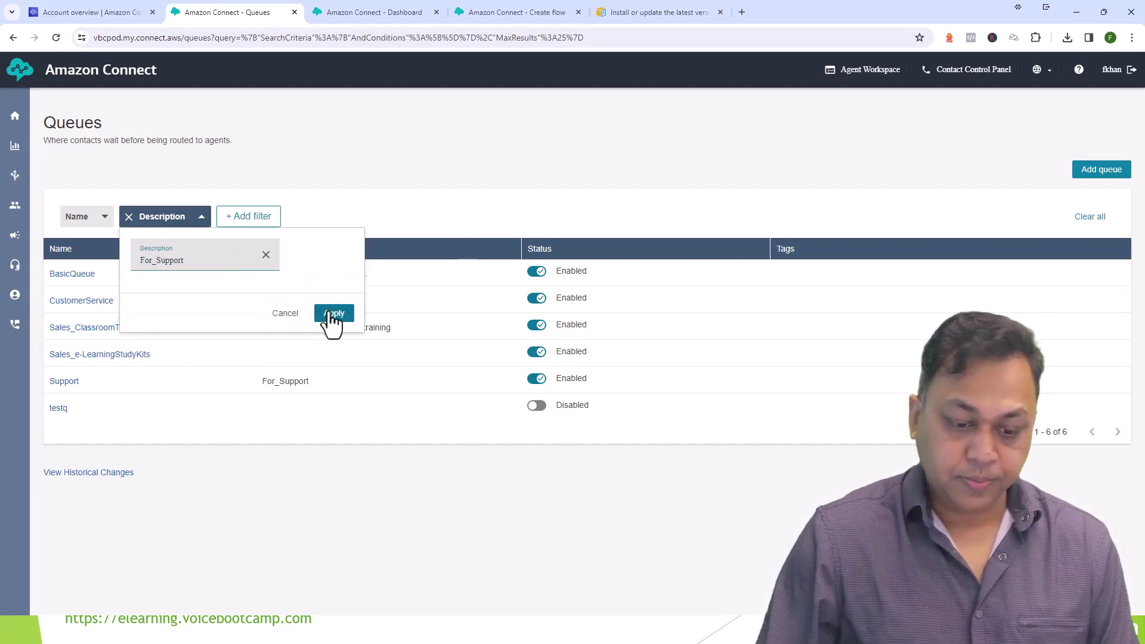
left_click(332, 315)
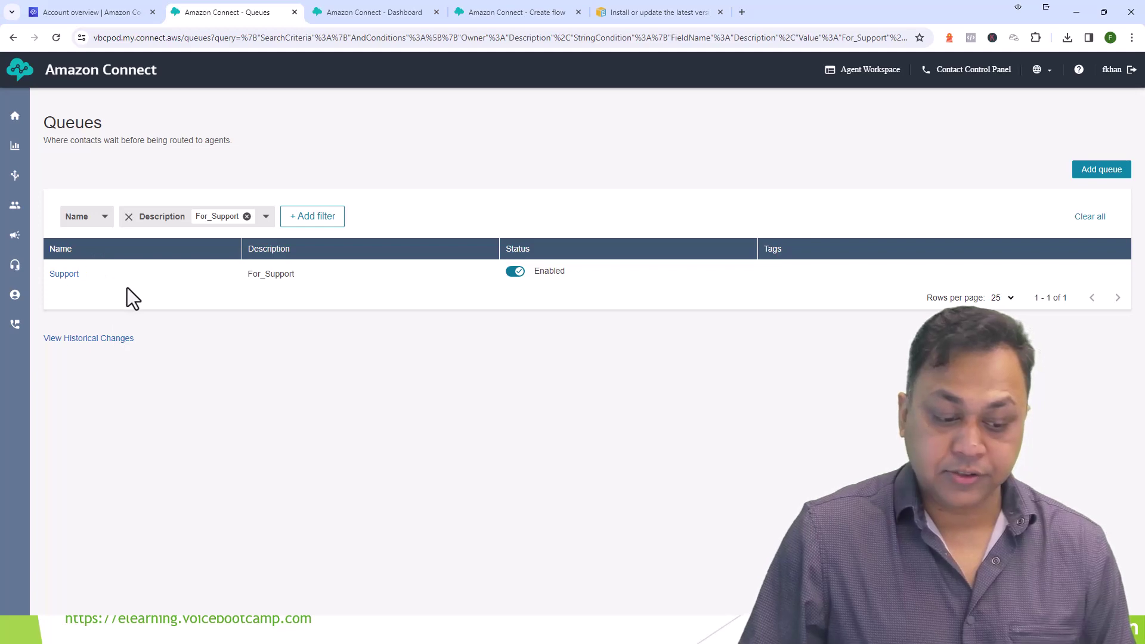
left_click(247, 217)
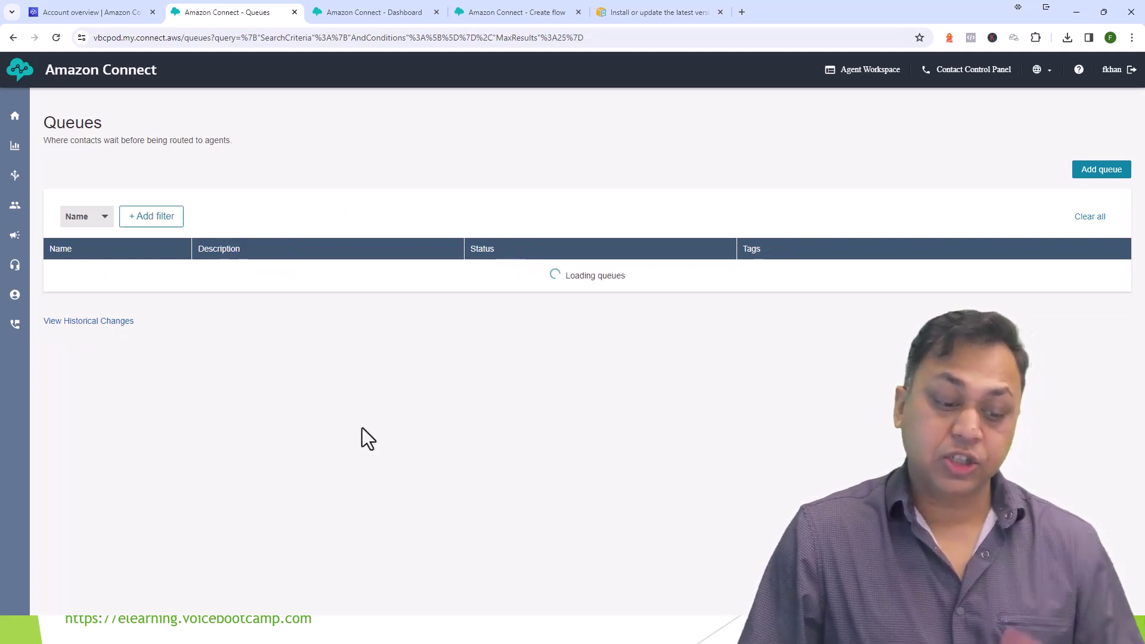